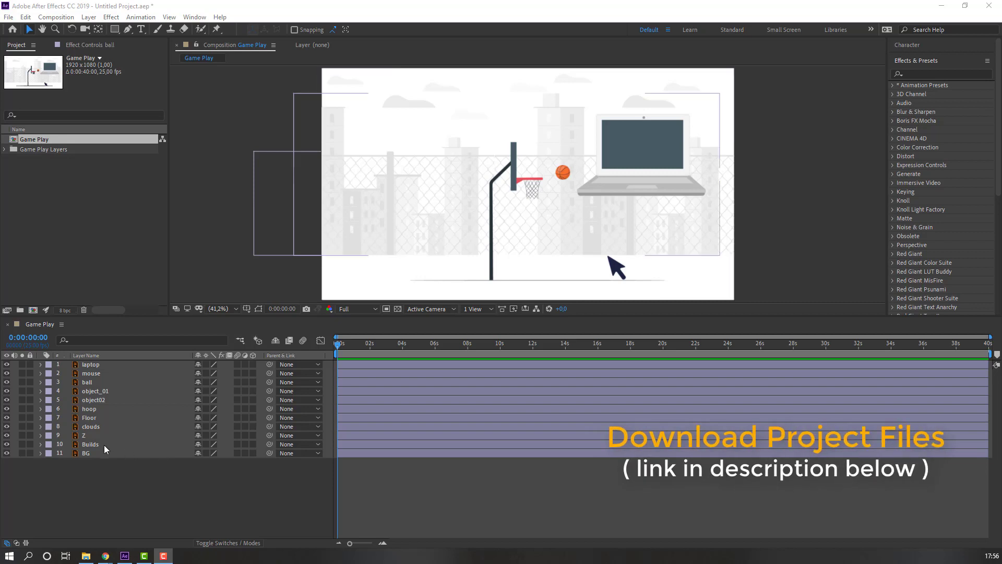
Lock the BG layer and hide the laptop and mouse layers
click(92, 454)
click(29, 453)
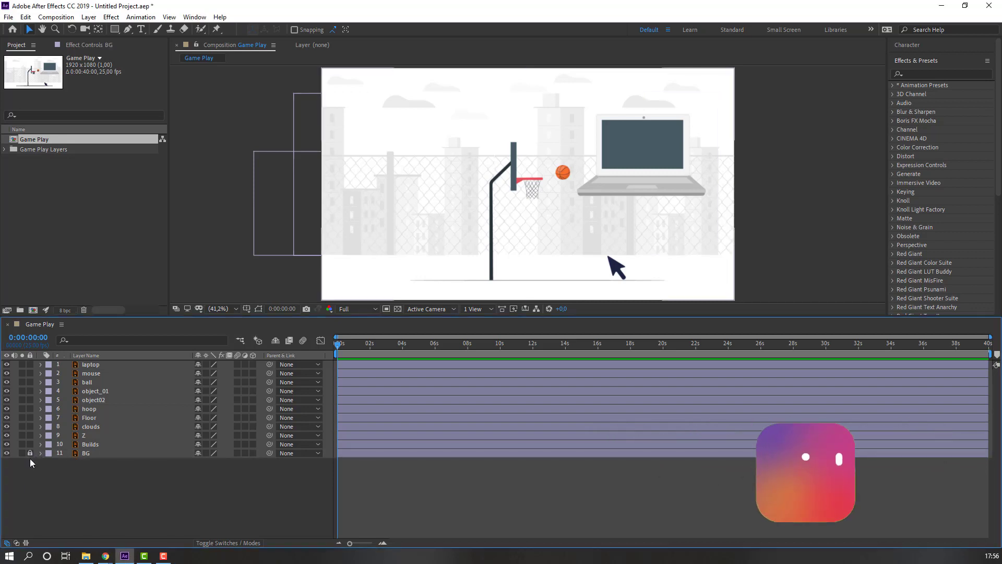
click(90, 364)
click(6, 364)
click(88, 374)
click(7, 374)
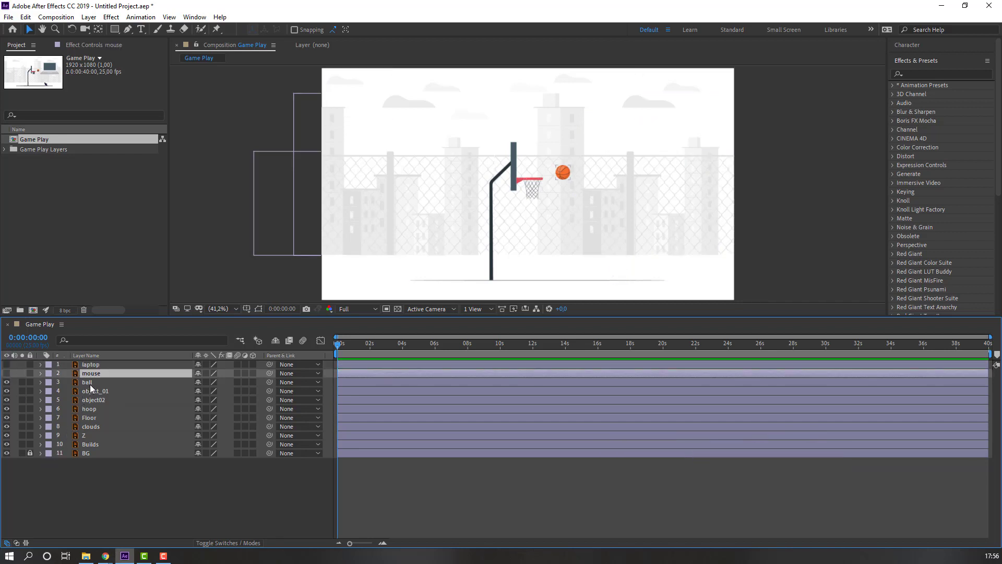
Add a null object to the Game Play composition and rename it Camera Fake
click(119, 513)
right_click(87, 499)
mouse_move(204, 381)
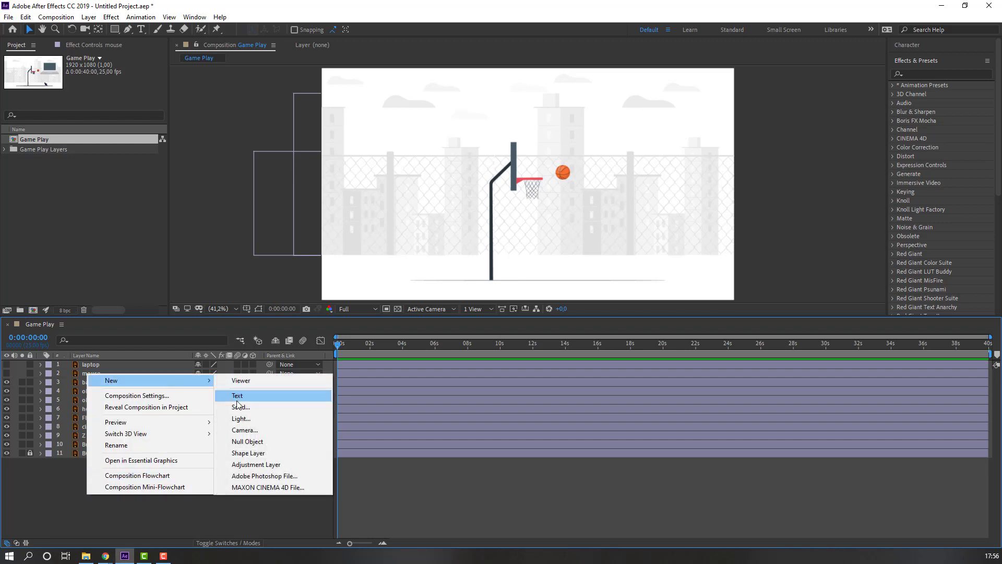
click(250, 441)
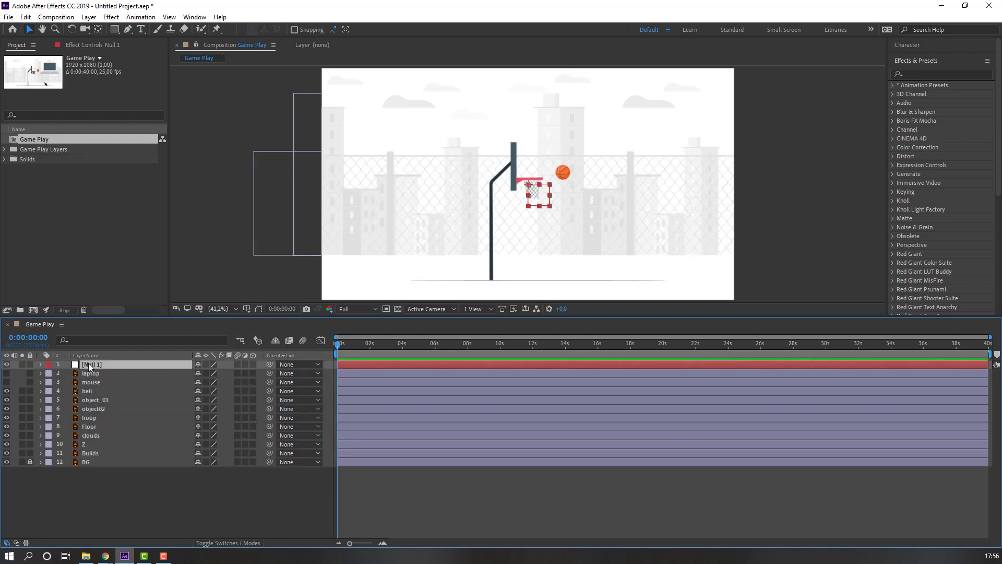
key(Return)
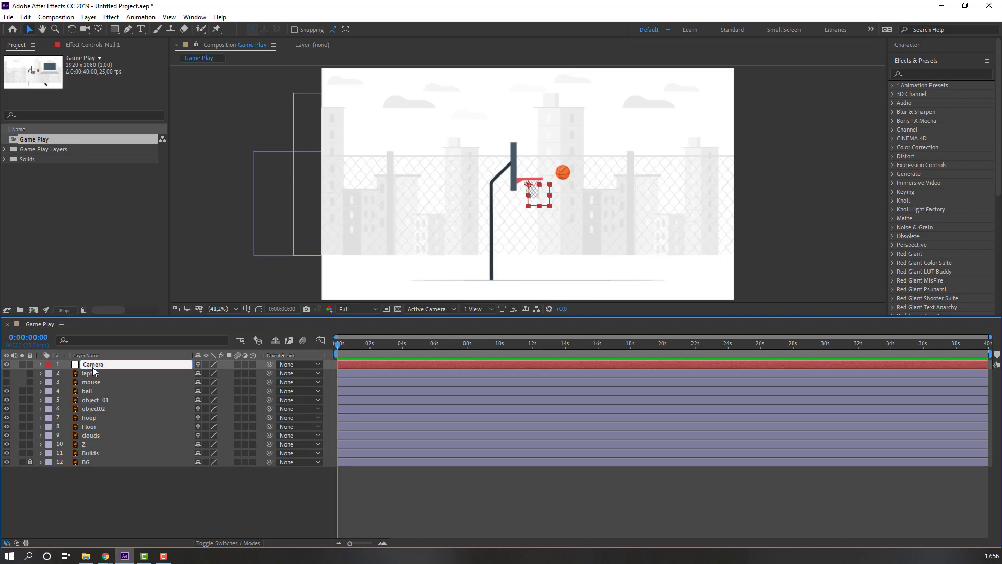
key(Return)
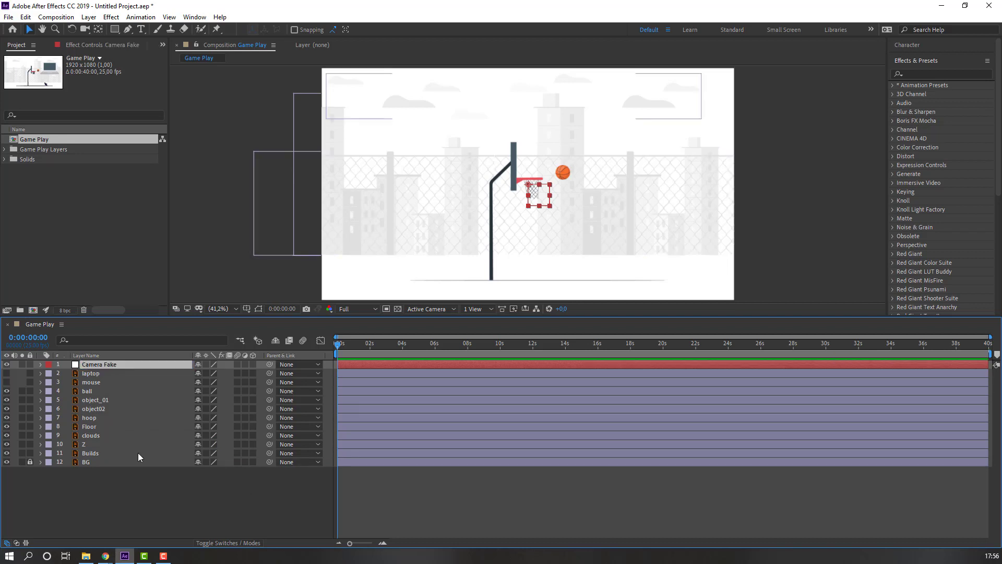
Parent the Builds, Z, clouds, Floor, hoop, object02, object_01 and ball layers to Camera Fake
click(94, 452)
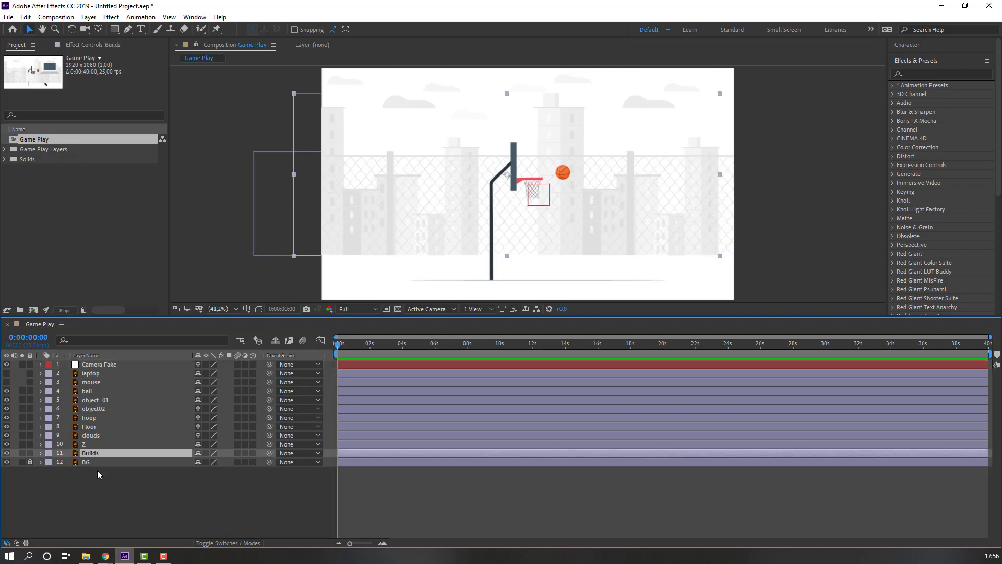
ctrl+click(83, 445)
ctrl+click(89, 435)
ctrl+click(93, 426)
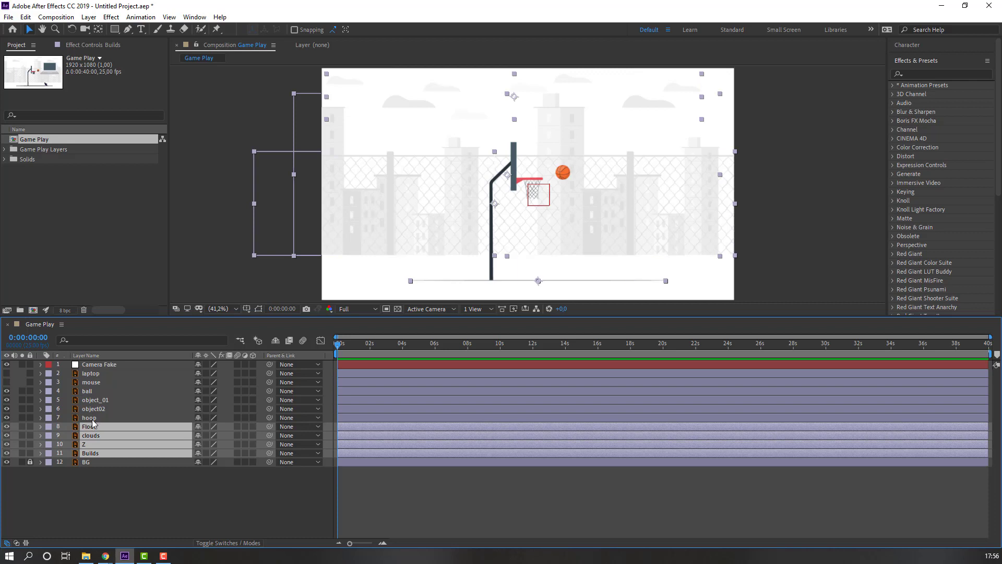
ctrl+click(90, 418)
ctrl+click(99, 409)
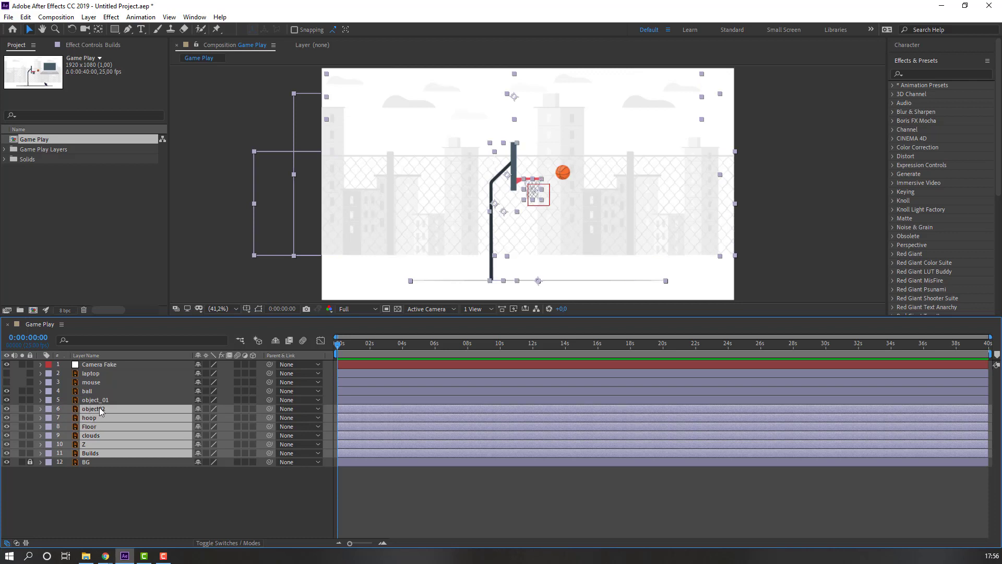
ctrl+click(136, 400)
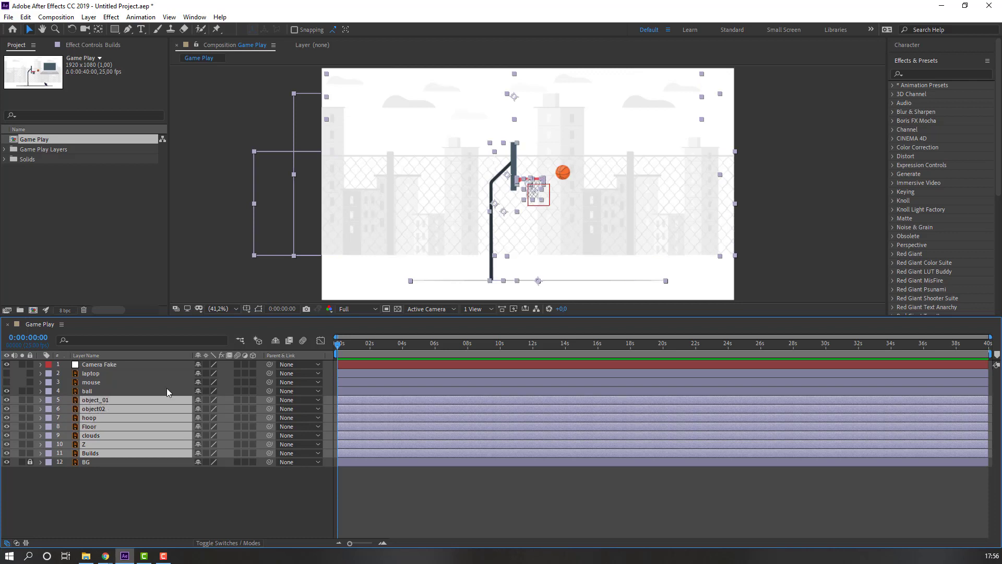
ctrl+click(94, 391)
drag(270, 392, 102, 365)
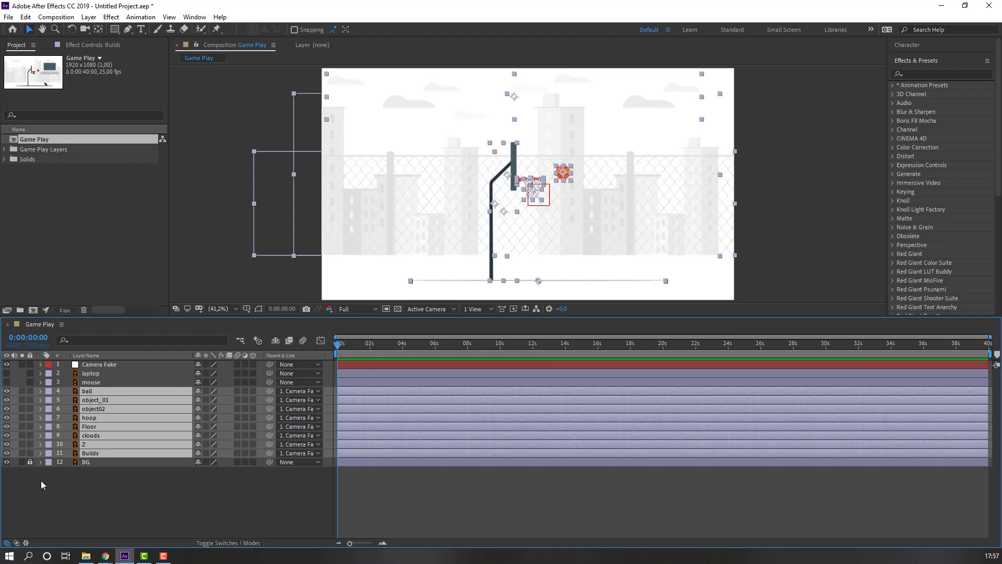
Parent the mouse and laptop layers to Camera Fake
click(92, 382)
ctrl+click(96, 375)
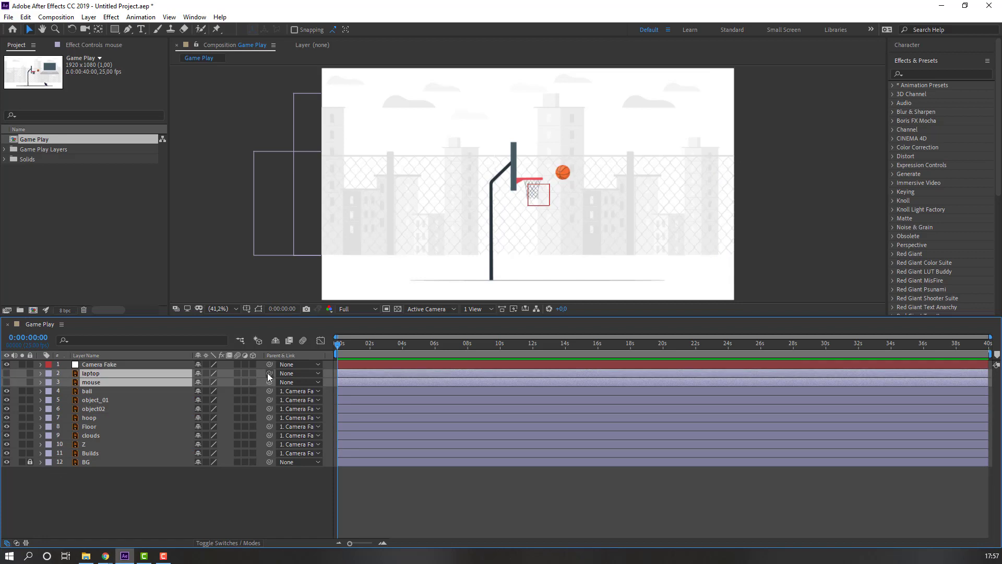
drag(121, 374, 96, 365)
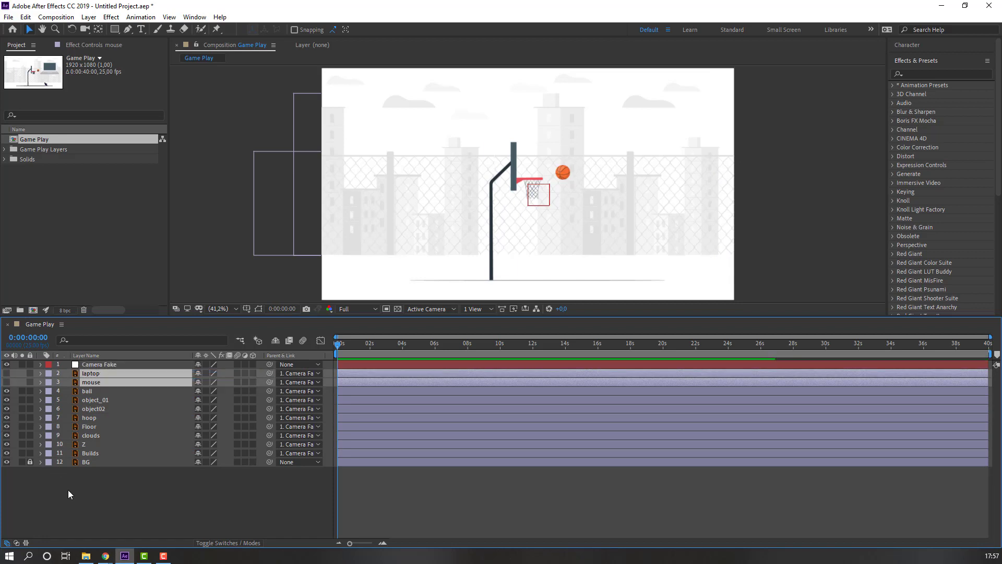
click(109, 525)
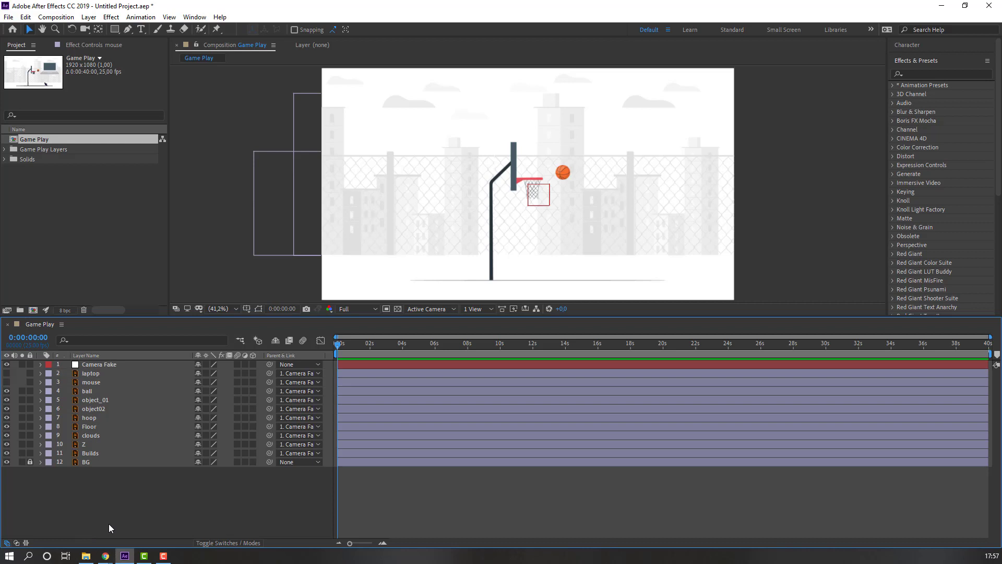
Add a Position keyframe to Camera Fake at the first frame with the value 960, 1612
click(104, 366)
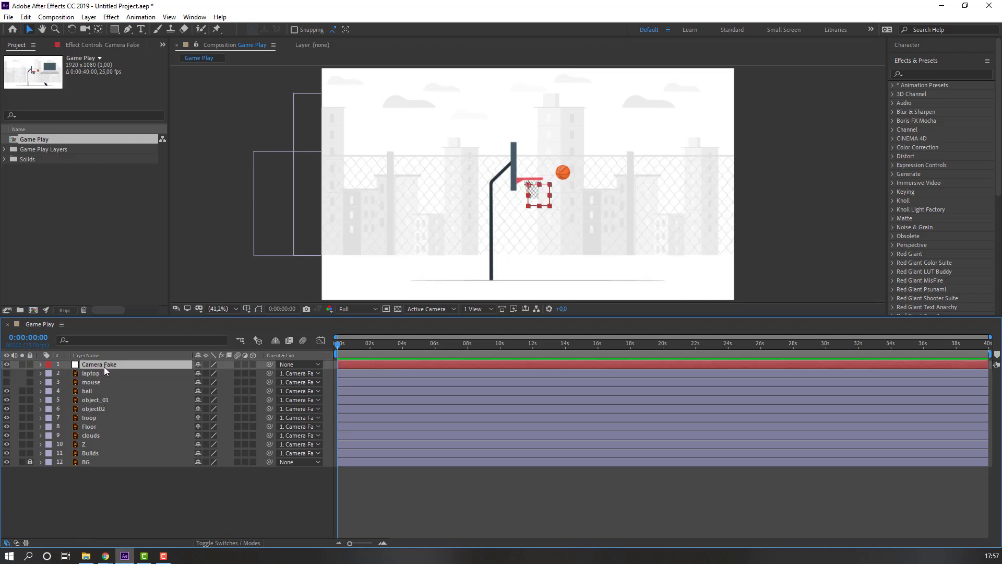
key(p)
drag(220, 377, 754, 387)
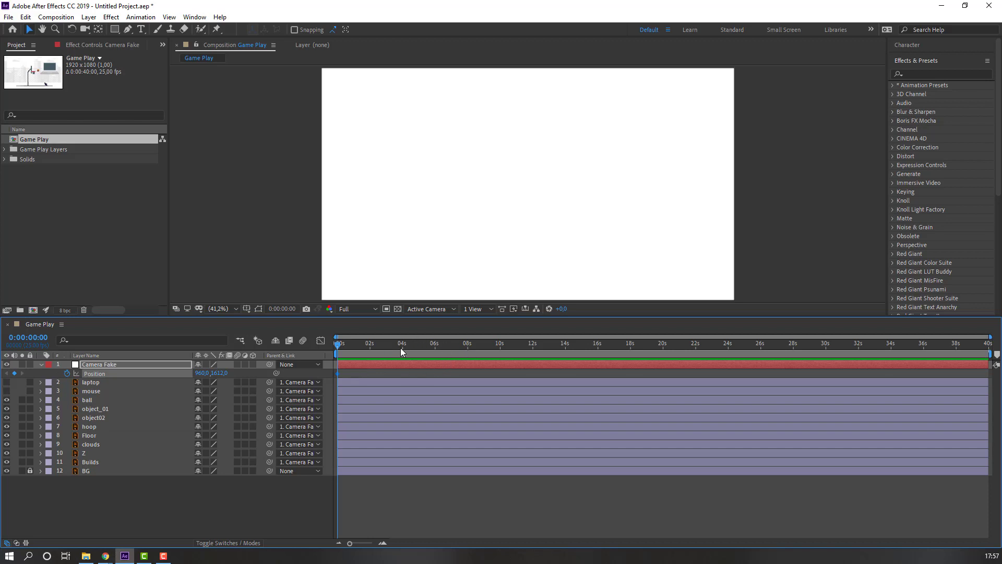
End the work area at about 10 seconds and trim the composition to it
click(497, 348)
key(n)
right_click(491, 357)
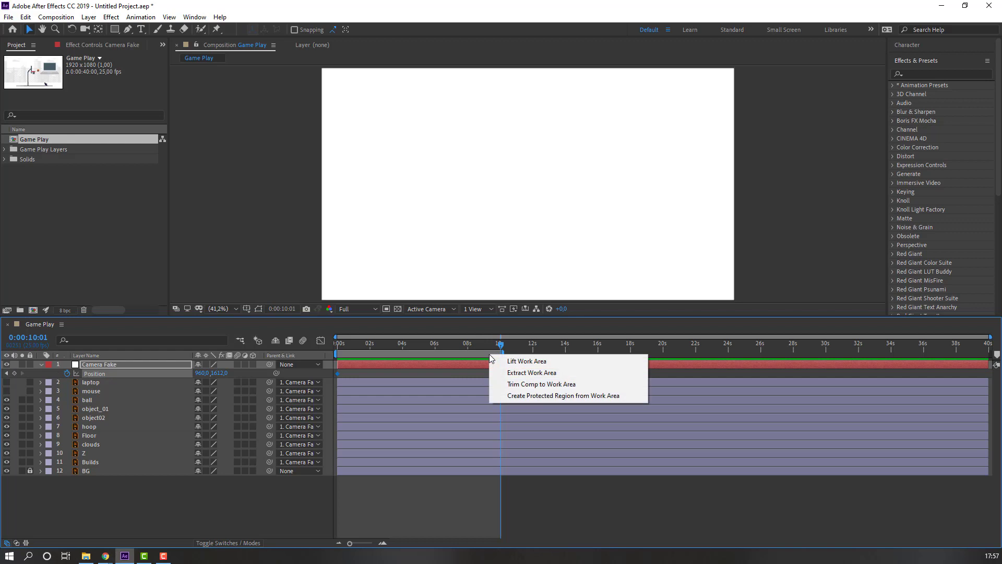
click(524, 385)
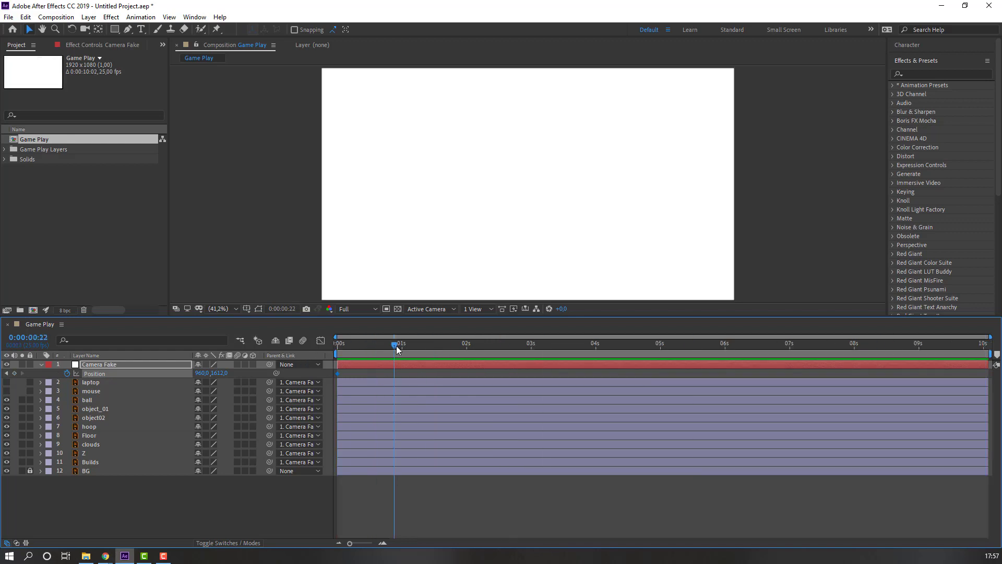
Keyframe Camera Fake's position at 960, 596 at 0:00:01:00 and apply Easy Ease to both Position keyframes
drag(218, 373, 271, 373)
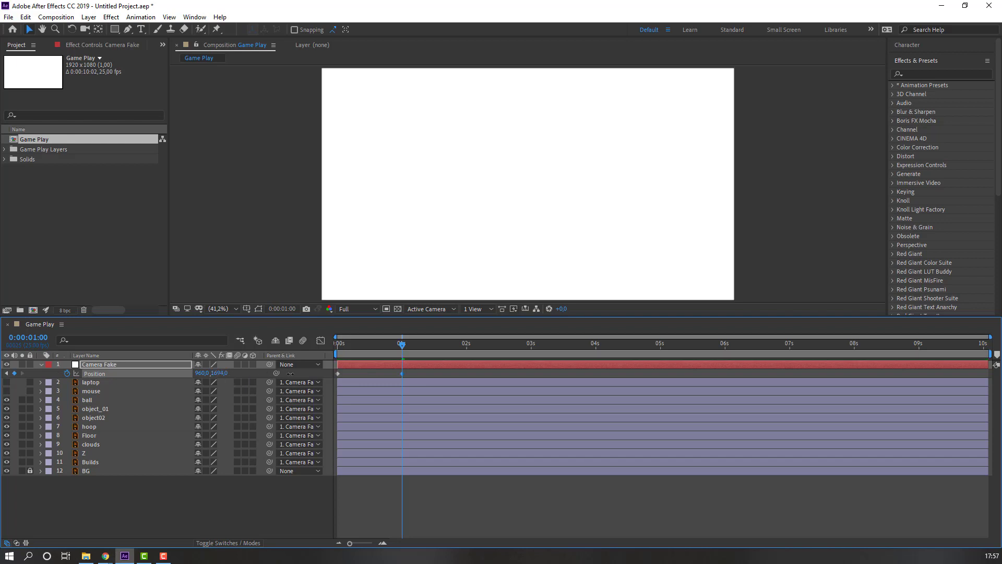
drag(194, 372, 122, 372)
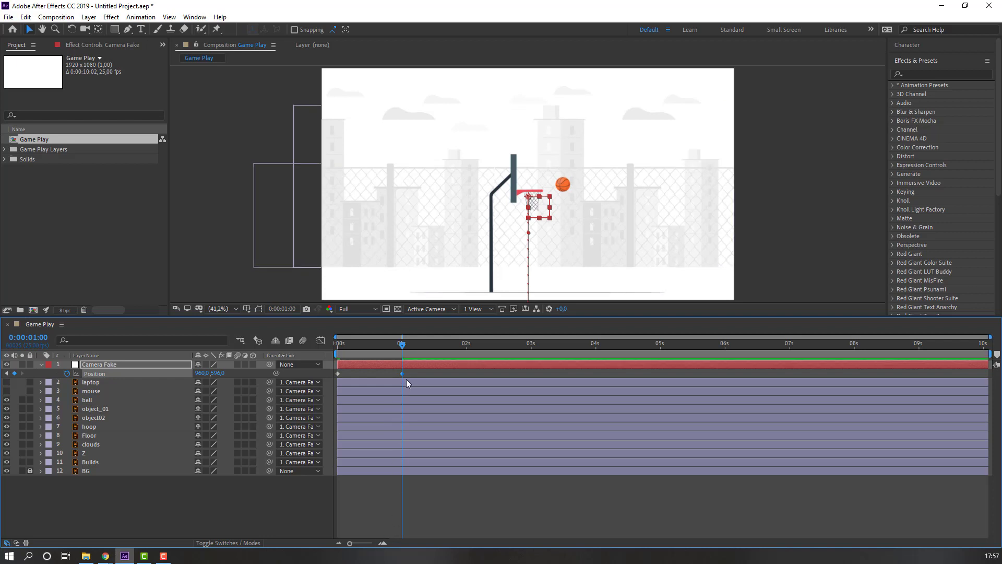
click(338, 374)
right_click(340, 374)
mouse_move(446, 504)
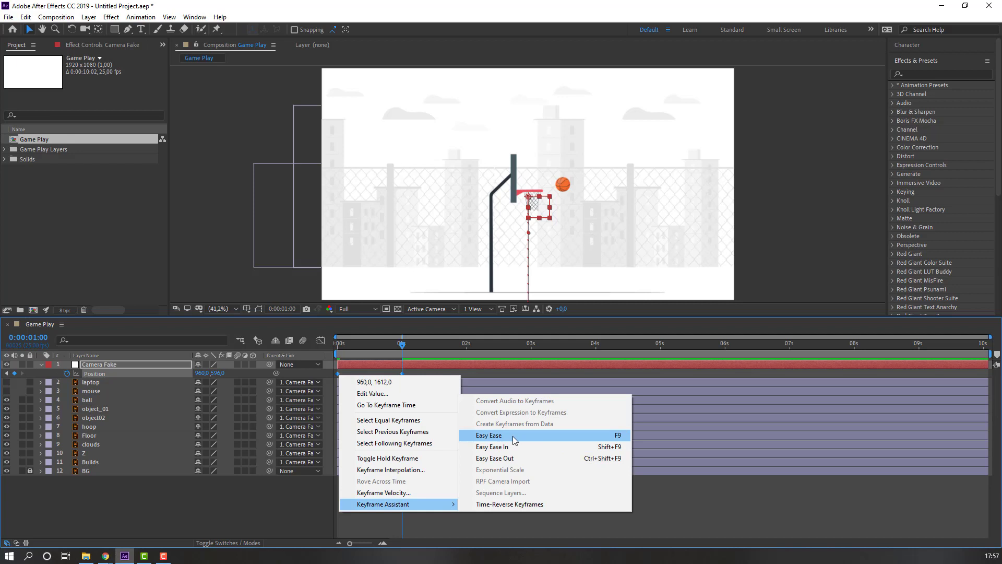
click(515, 440)
Reshape Camera Fake's position speed curve to peak early and slow down gradually, and preview the motion
click(320, 341)
click(402, 511)
drag(393, 513, 353, 511)
click(338, 512)
key(space)
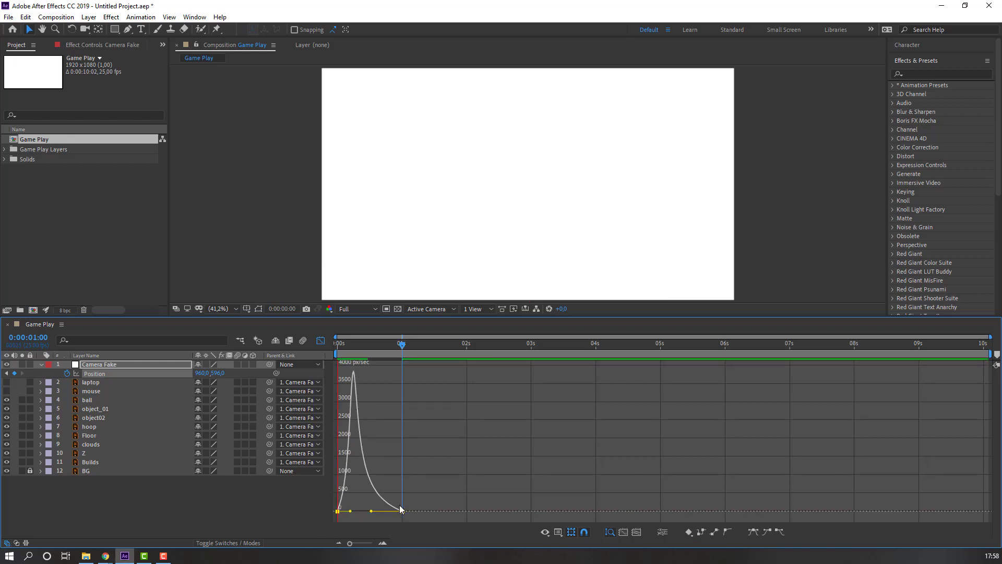
key(space)
Move Camera Fake's second Position keyframe to about 0:00:02:06 and preview the slower movement
click(321, 340)
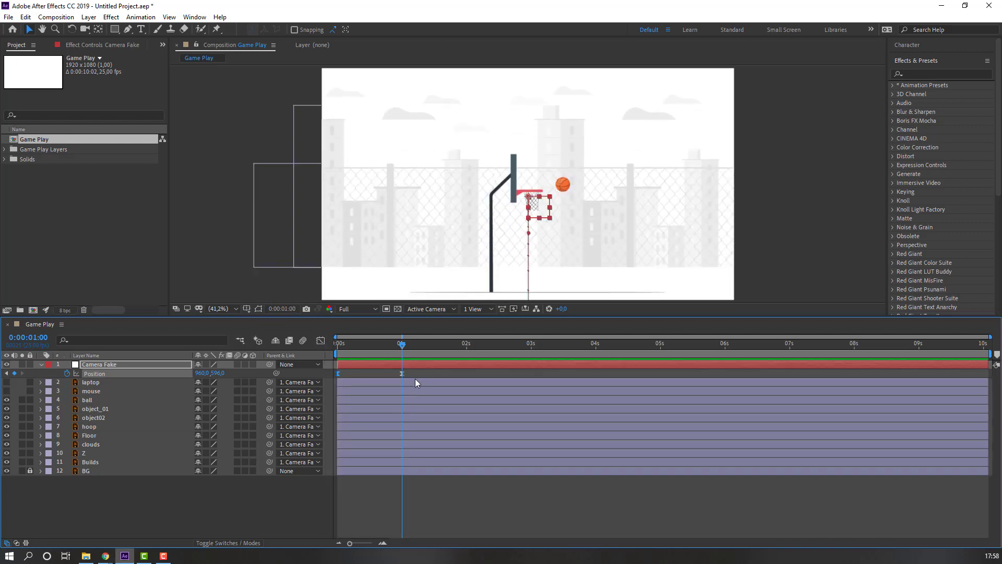
drag(402, 374, 481, 374)
key(space)
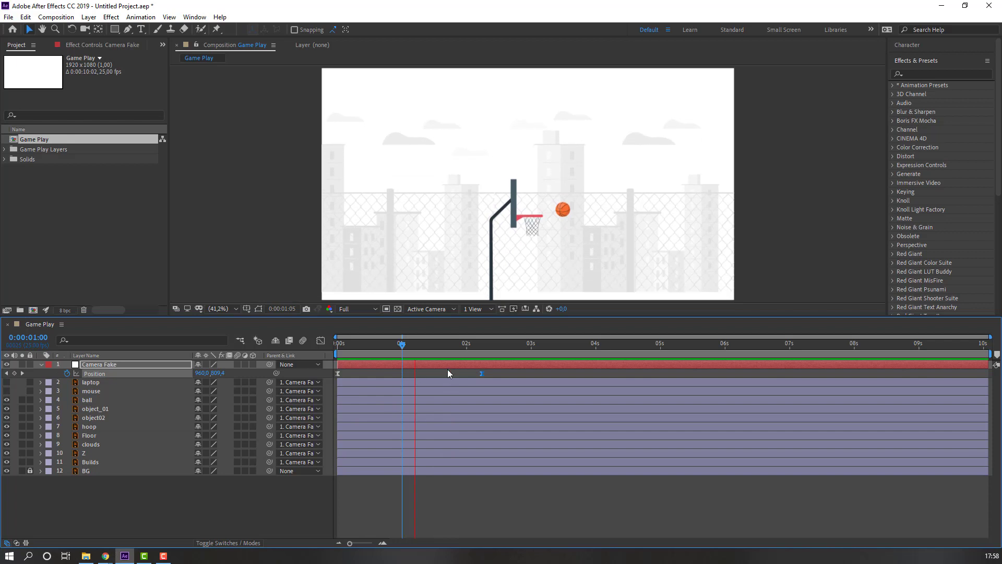
Keyframe the Z fence layer's position at 0:00:02:06, and set it to -157.1, 159.1 at 0:00:01:13
click(481, 350)
click(102, 454)
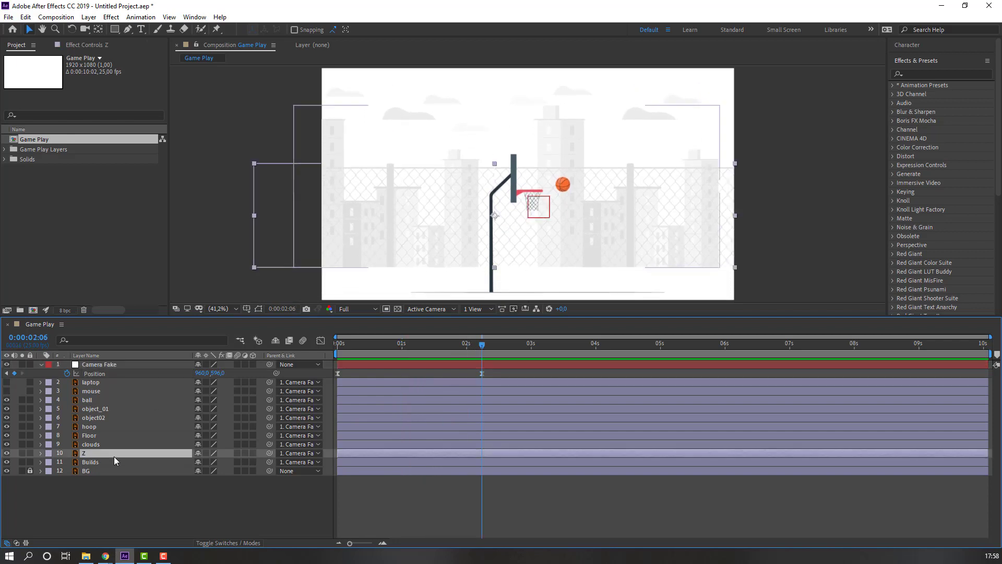
click(8, 453)
click(8, 453)
key(p)
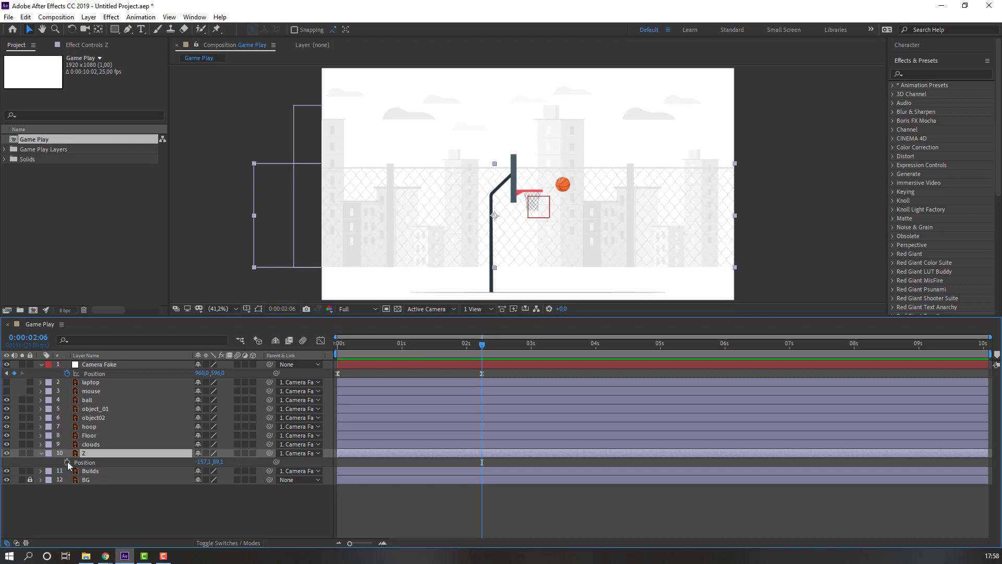
click(67, 462)
drag(480, 345, 436, 349)
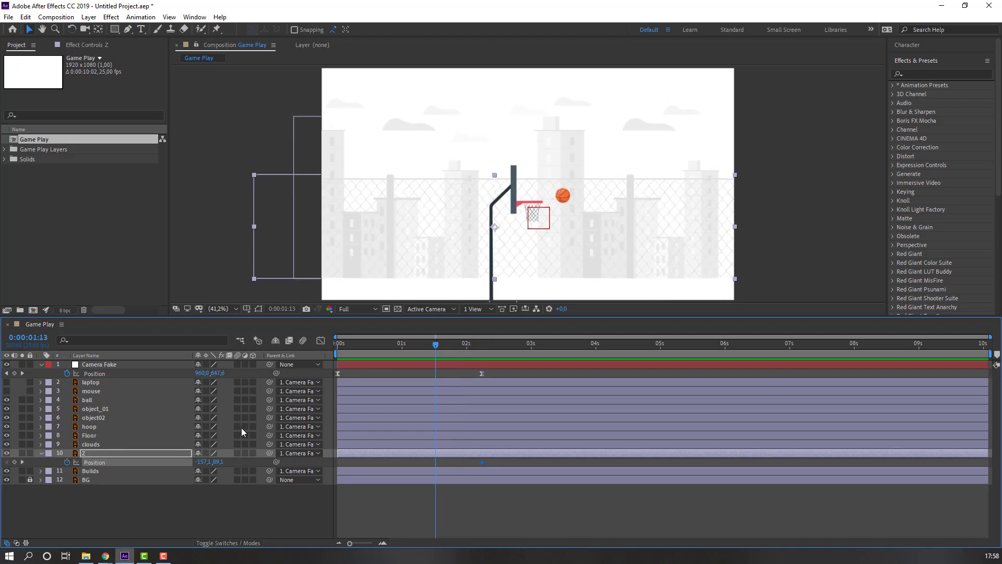
drag(218, 463, 251, 468)
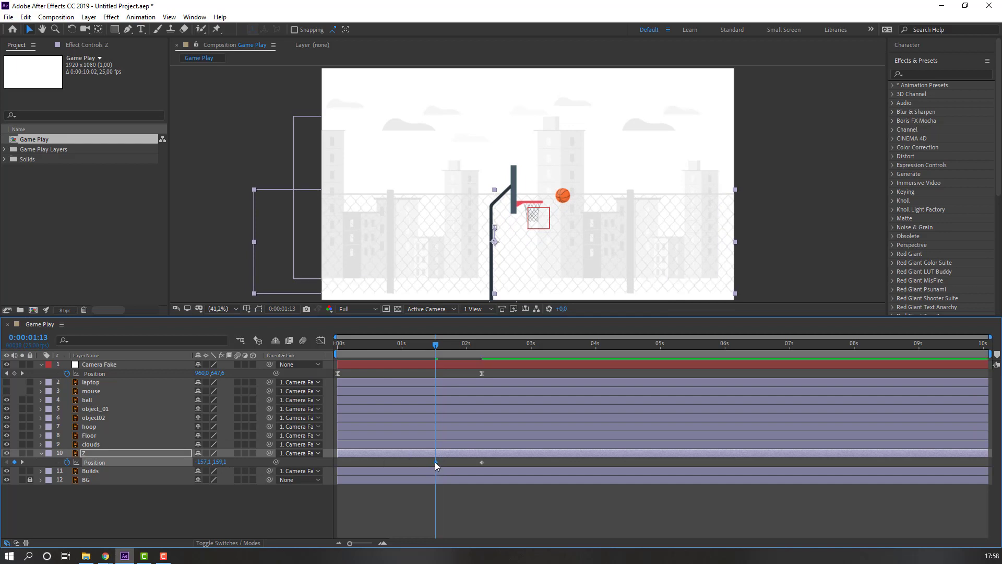
Move the Z layer's first Position keyframe to about 0:00:00:09 and apply Easy Ease to both of its keyframes
drag(434, 462, 359, 463)
drag(487, 459, 359, 469)
right_click(361, 462)
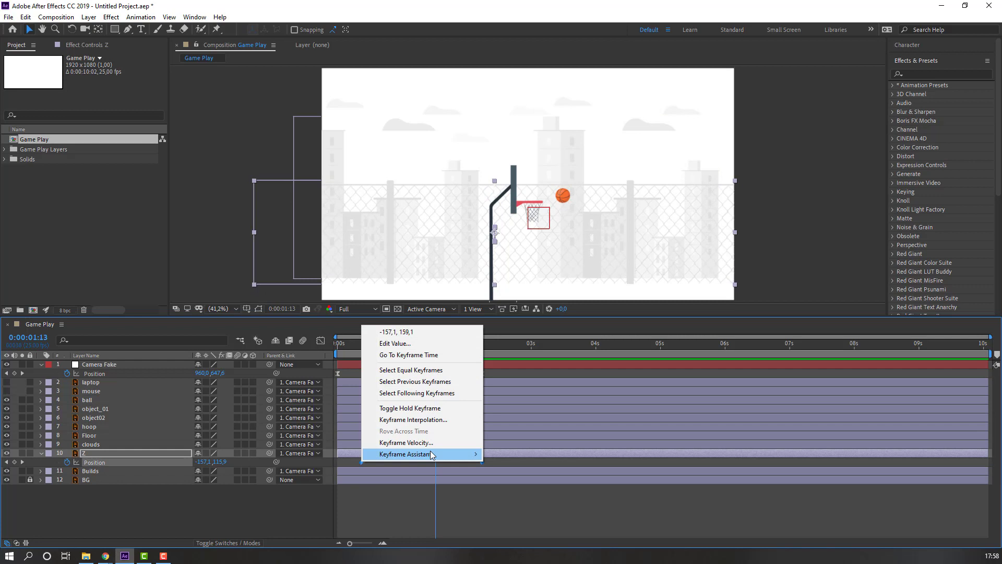
mouse_move(434, 454)
click(518, 386)
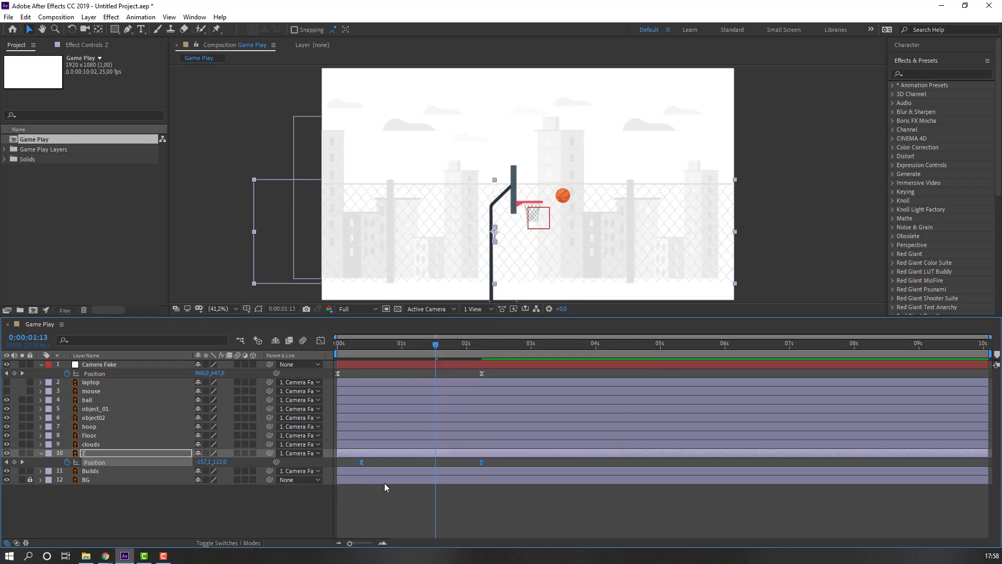
Reshape the Z layer's position speed curve for a longer slowdown into the last keyframe, and preview it
click(321, 341)
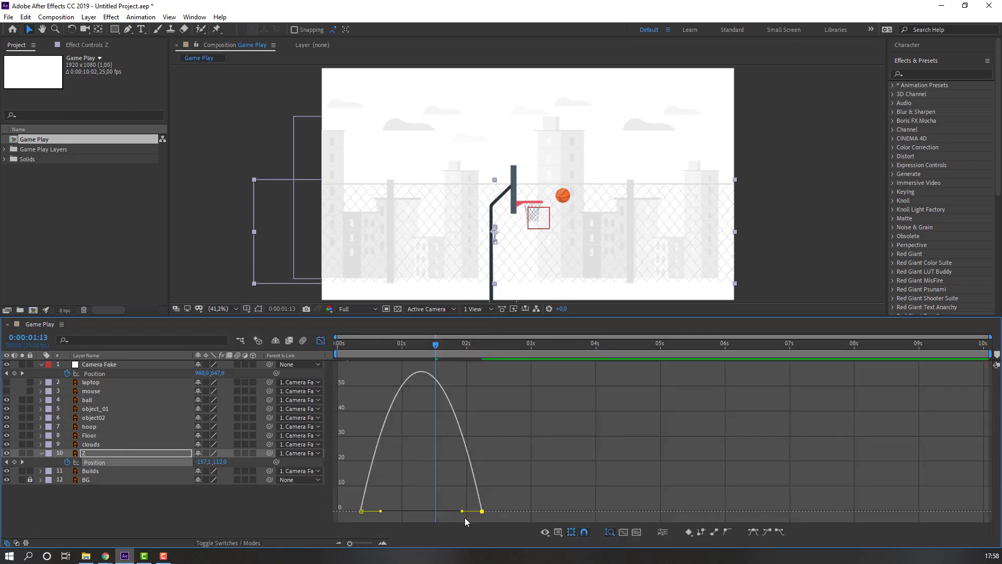
drag(461, 516, 436, 514)
key(space)
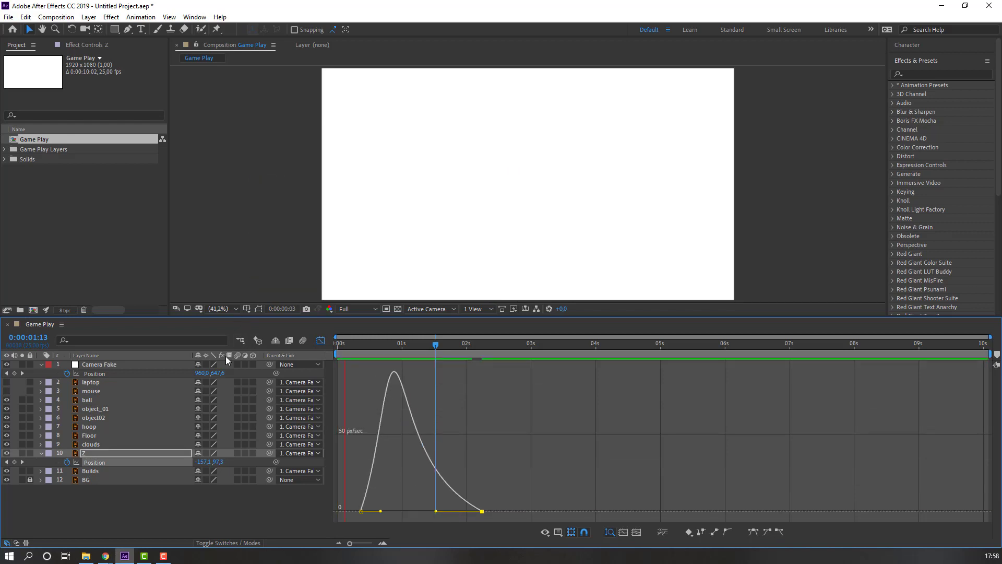
key(space)
mouse_move(373, 345)
mouse_down()
mouse_move(426, 348)
mouse_move(381, 355)
mouse_up()
click(399, 355)
click(321, 340)
Set the Z layer's first Position keyframe at 0:00:00:09 to -157.1, 227.1 and preview the animation
drag(441, 346, 360, 353)
scroll(464, 248, down, 4)
scroll(474, 270, up, 2)
drag(431, 269, 403, 222)
click(362, 462)
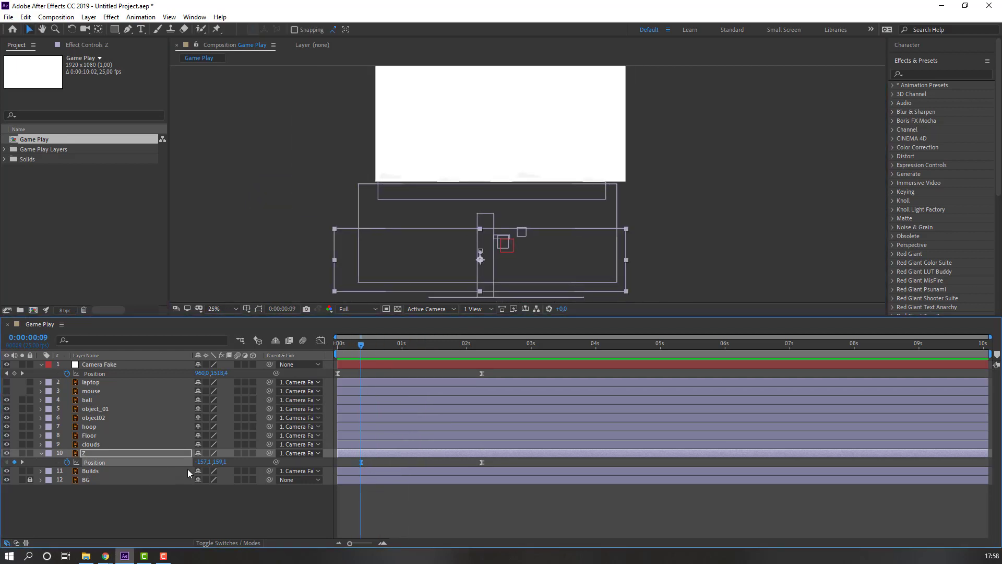
drag(215, 464, 249, 468)
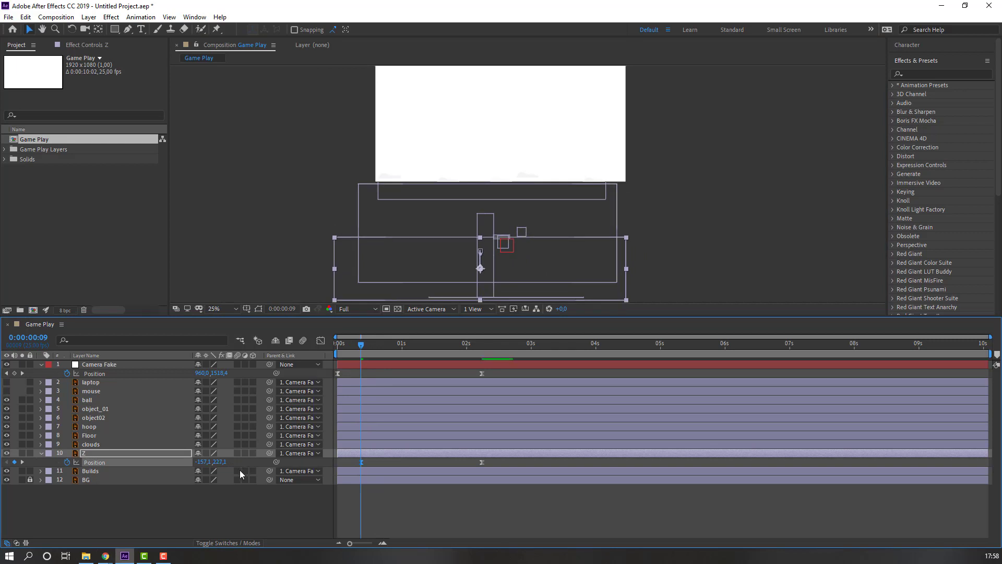
key(space)
scroll(531, 160, up, 2)
drag(531, 160, 526, 276)
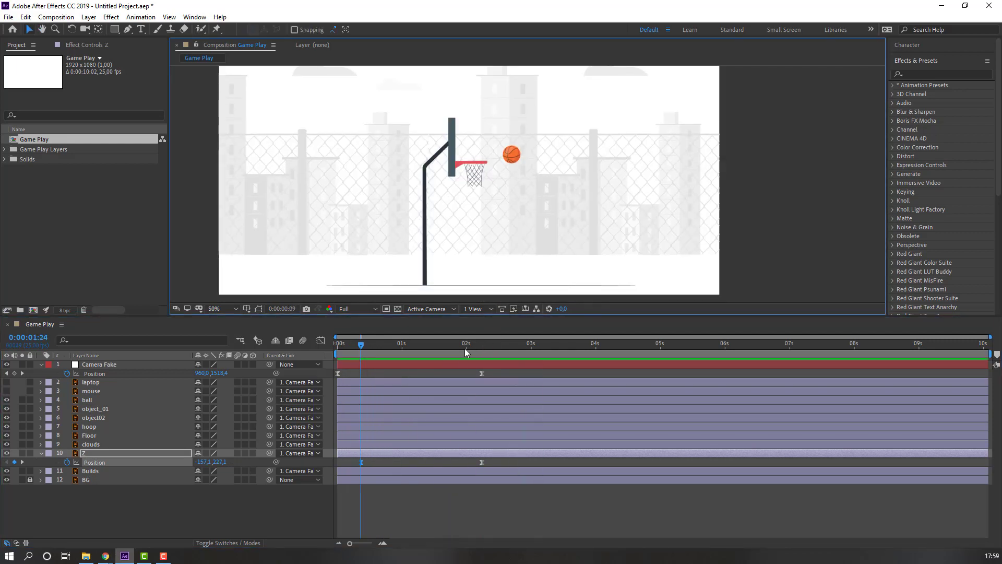
Collapse the Z layer's properties and keyframe the Builds layer's position at 0:00:02:06
click(465, 349)
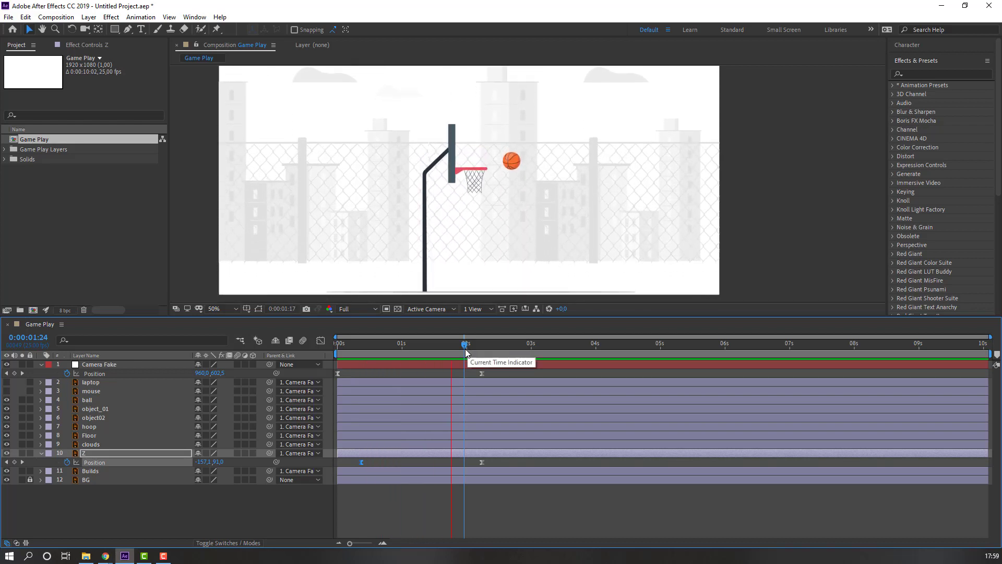
click(481, 348)
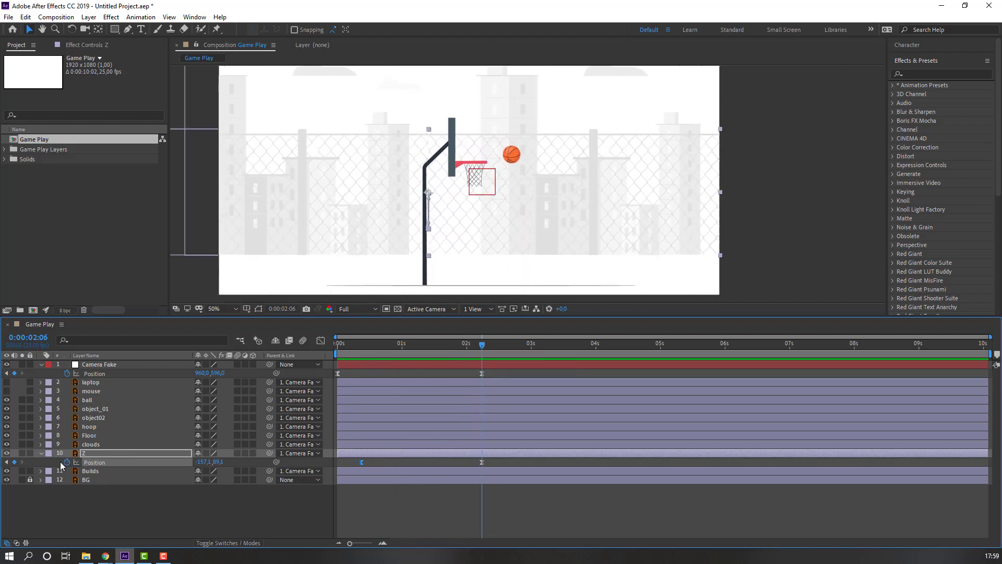
click(40, 454)
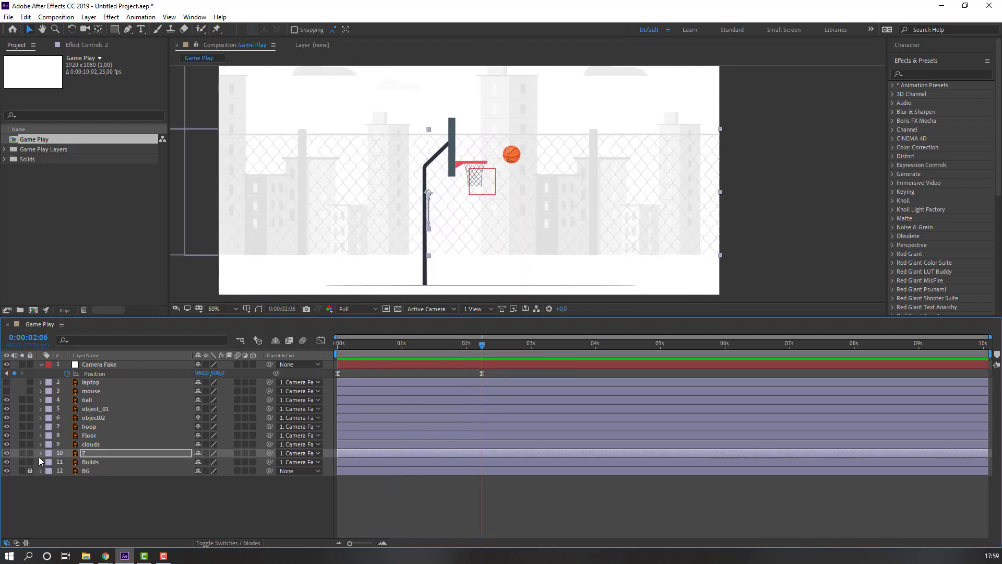
click(99, 463)
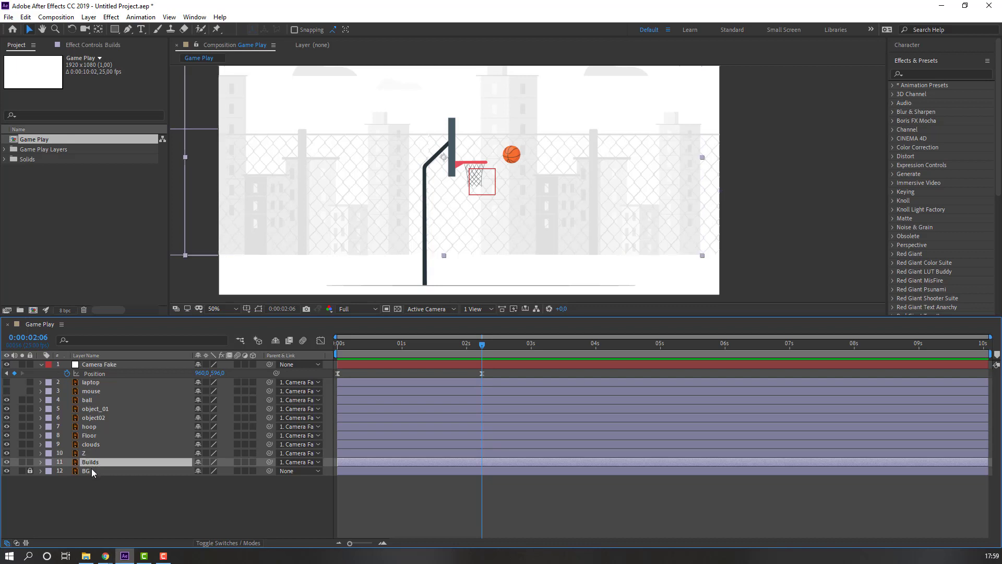
key(p)
click(67, 471)
Keyframe the Builds position at -99.6, -70.5, move that keyframe to about 0:00:00:18, and preview the motion
drag(491, 347, 413, 352)
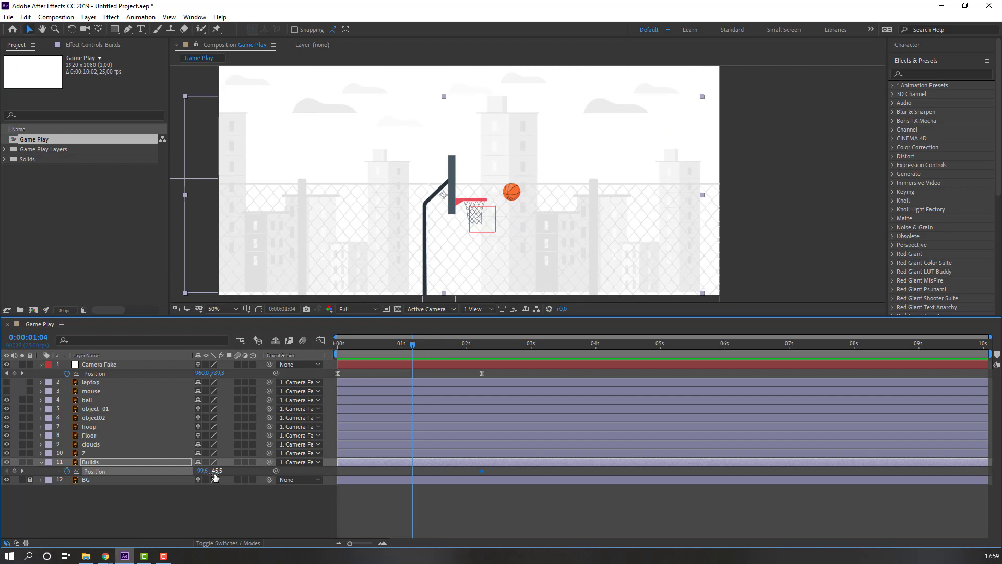
drag(216, 472, 203, 471)
drag(411, 471, 385, 472)
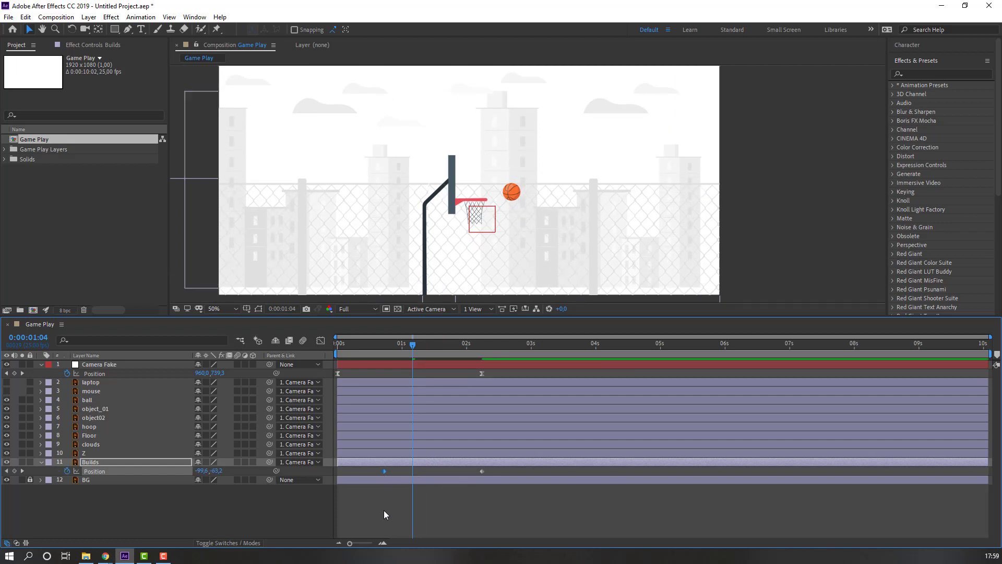
click(385, 510)
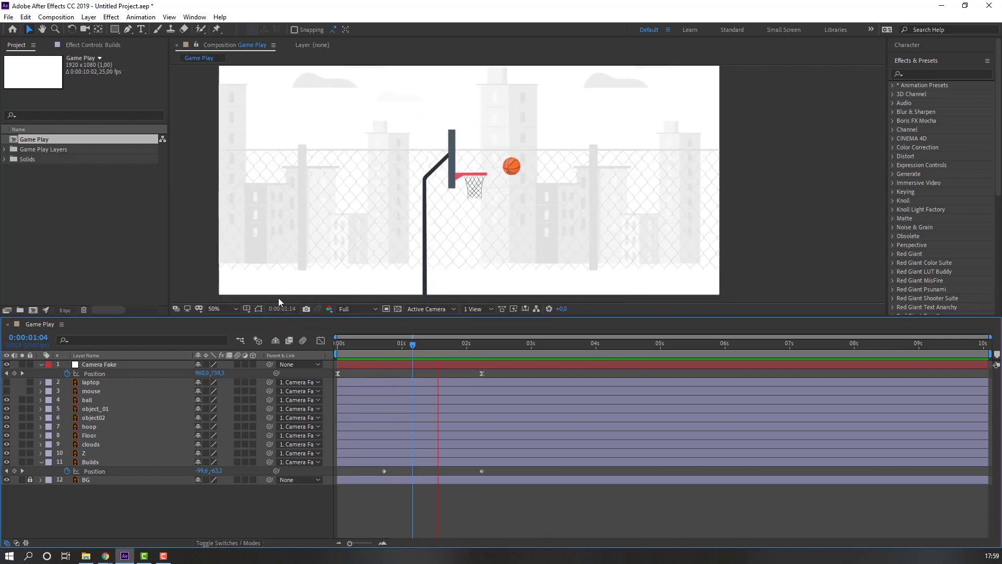
key(space)
Apply Easy Ease to both Builds position keyframes and preview the animation
click(415, 472)
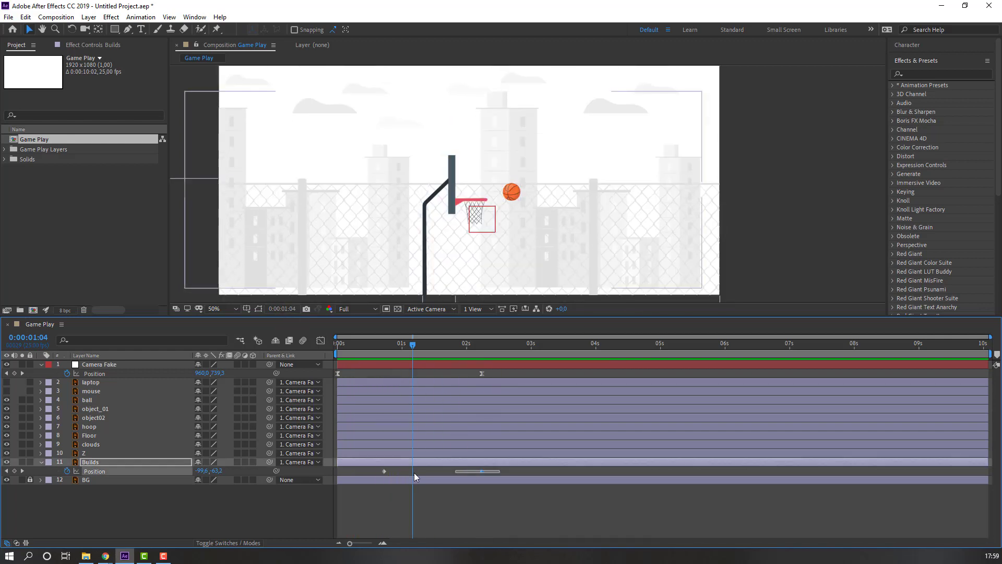
right_click(384, 471)
mouse_move(413, 463)
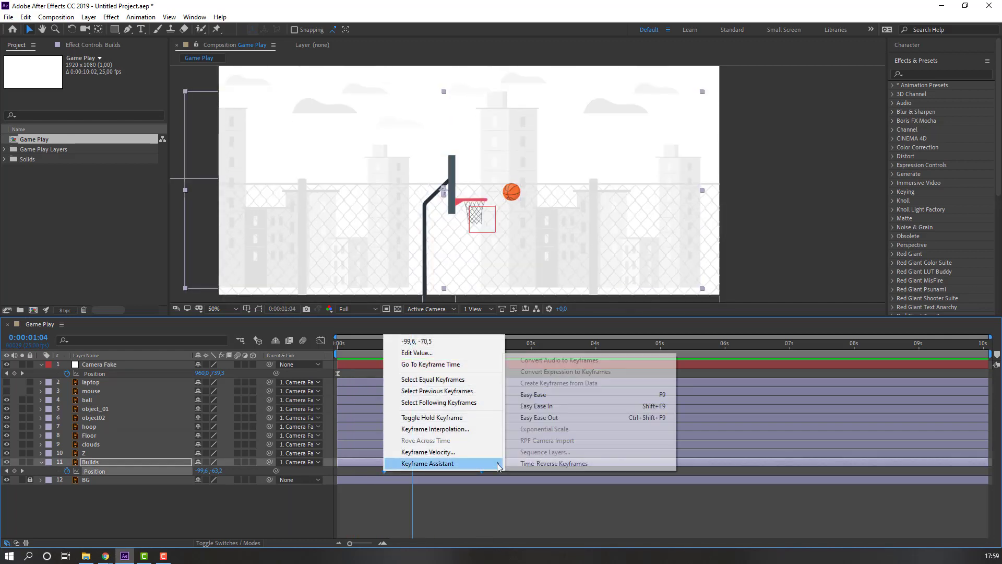
click(579, 402)
key(space)
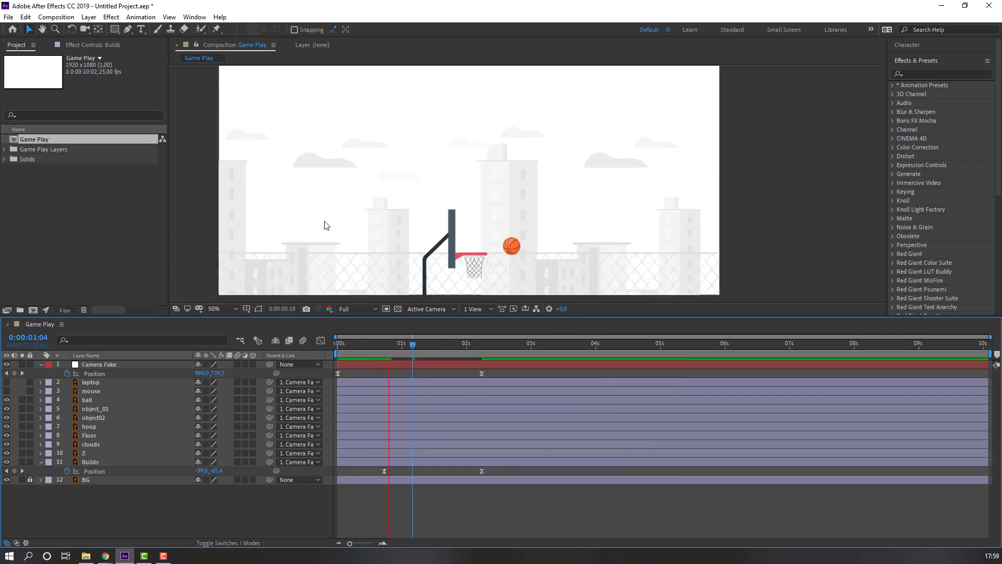
Move the ball down to the court floor beyond the hoop by setting its position to 284.5, 410.4
drag(419, 343, 513, 353)
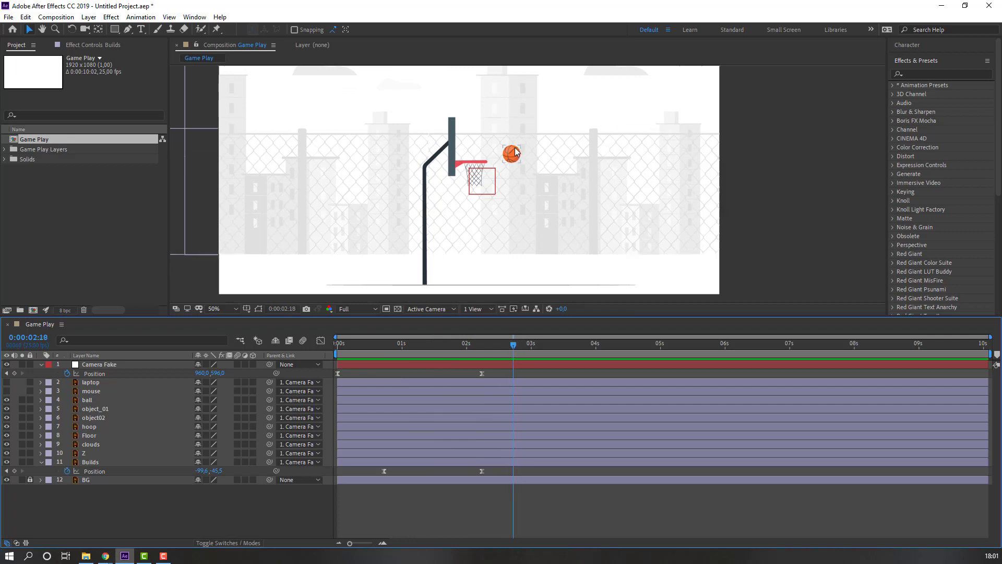
click(511, 153)
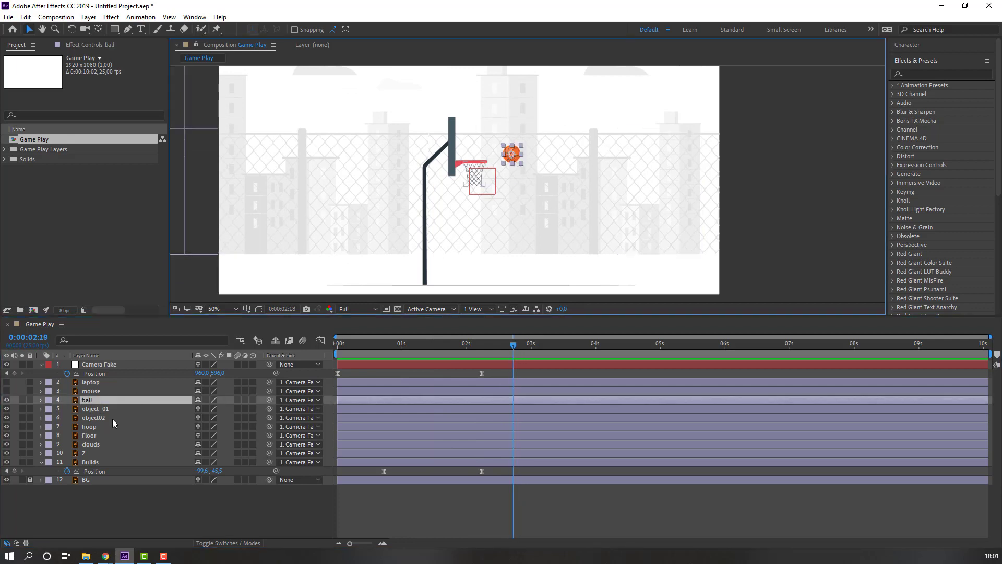
key(h)
drag(494, 225, 471, 209)
key(v)
key(p)
drag(218, 409, 449, 422)
drag(198, 411, 273, 420)
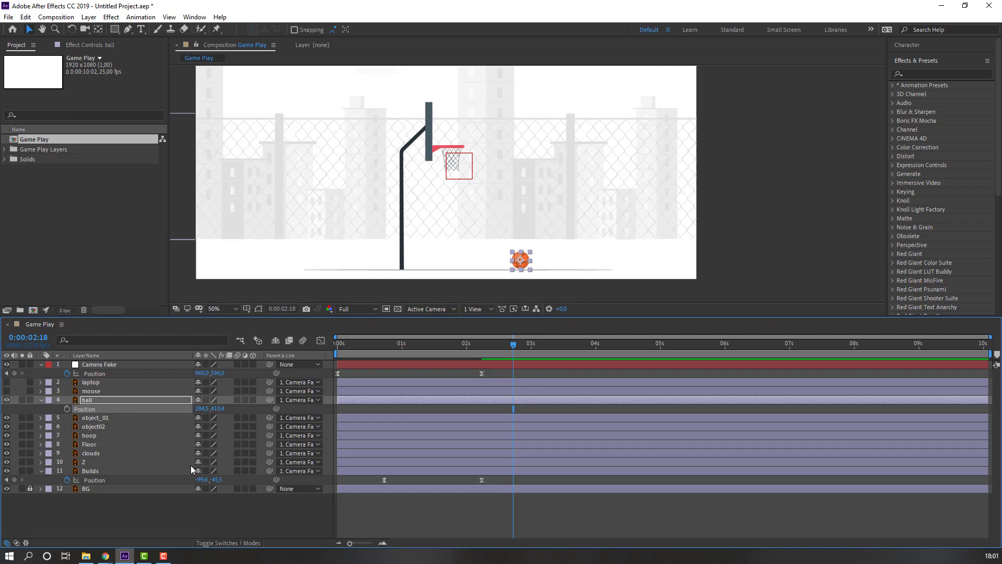
key(Return)
Keyframe the ball's position at 0:00:01:18 and move that keyframe to about 0:00:01:12
drag(484, 348, 448, 348)
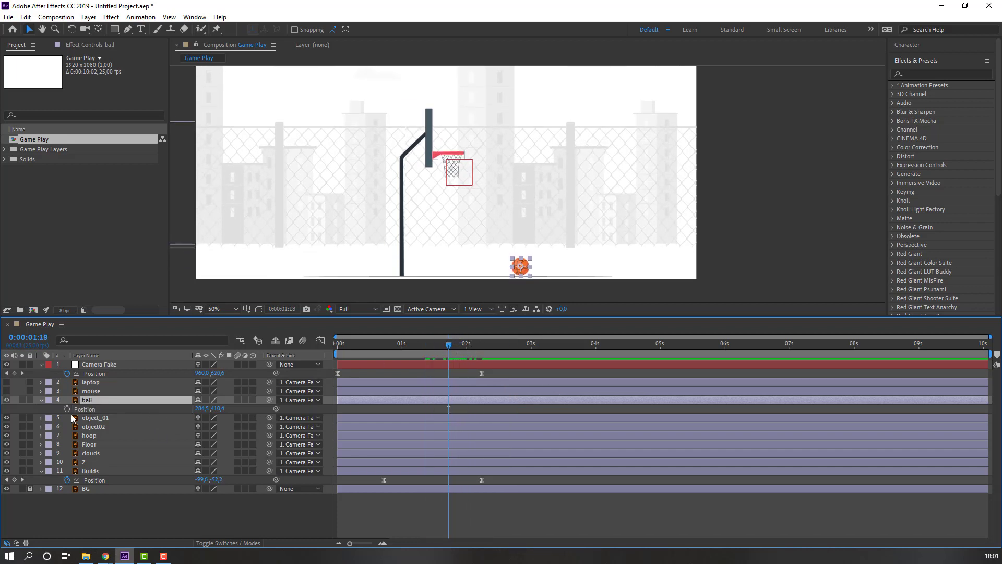
click(67, 409)
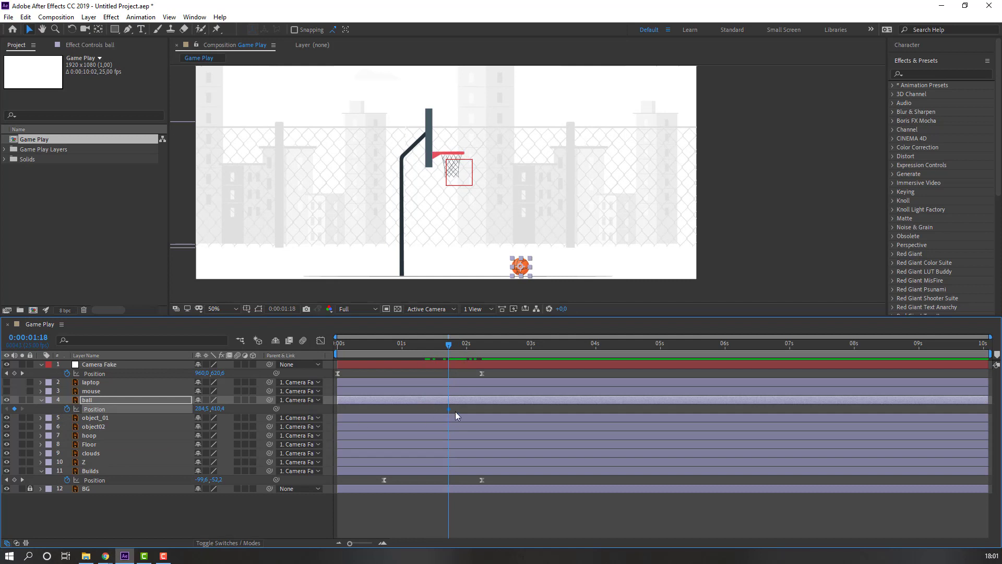
drag(444, 410, 430, 410)
At 0:00:02:05, raise the ball above the hoop by setting its position to 23.5, -148.6
drag(459, 344, 480, 349)
drag(227, 410, 12, 420)
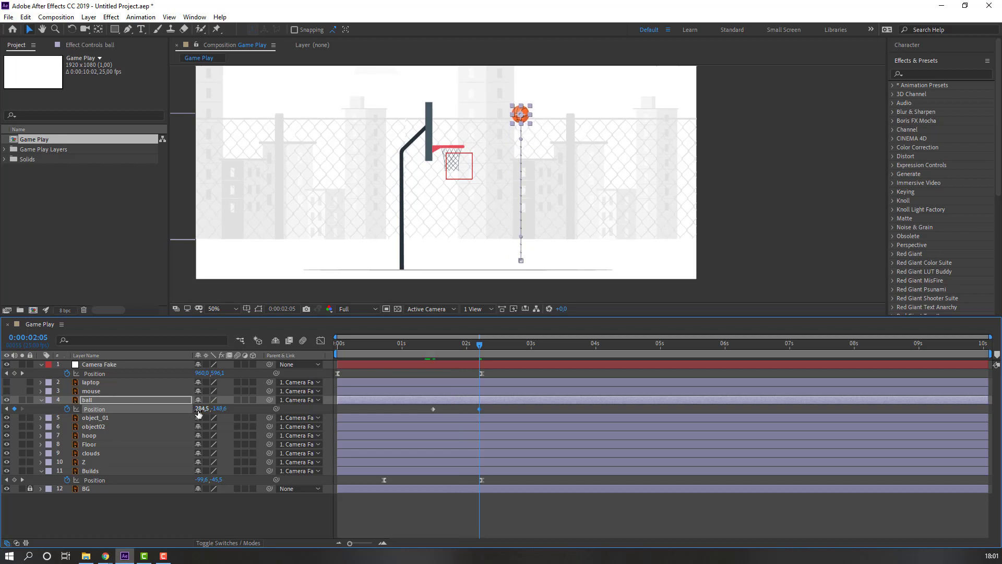
drag(183, 409, 69, 411)
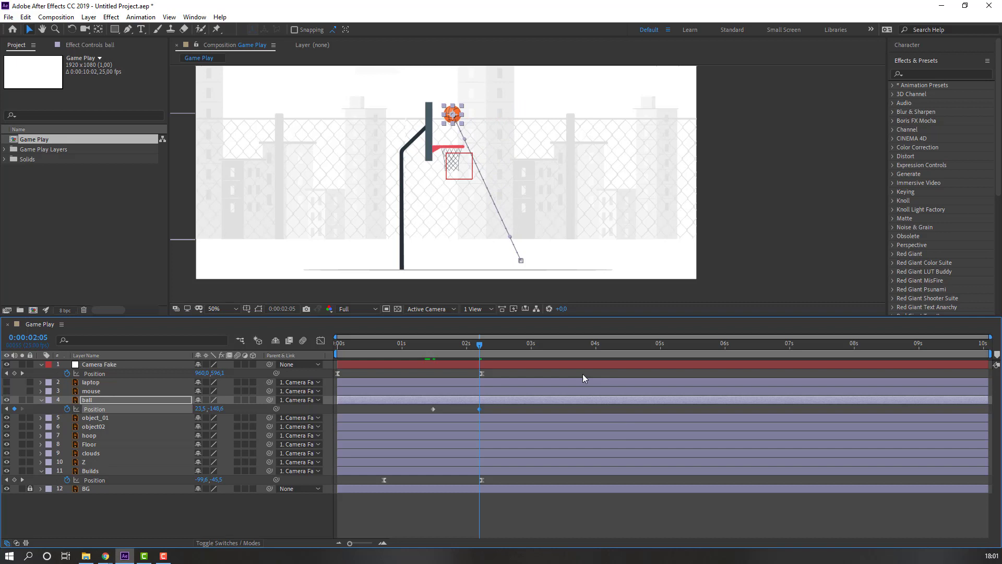
At 0:00:02:21, drop the ball through the hoop and below the frame by setting its position to 23.5, 879.4
drag(511, 353, 520, 352)
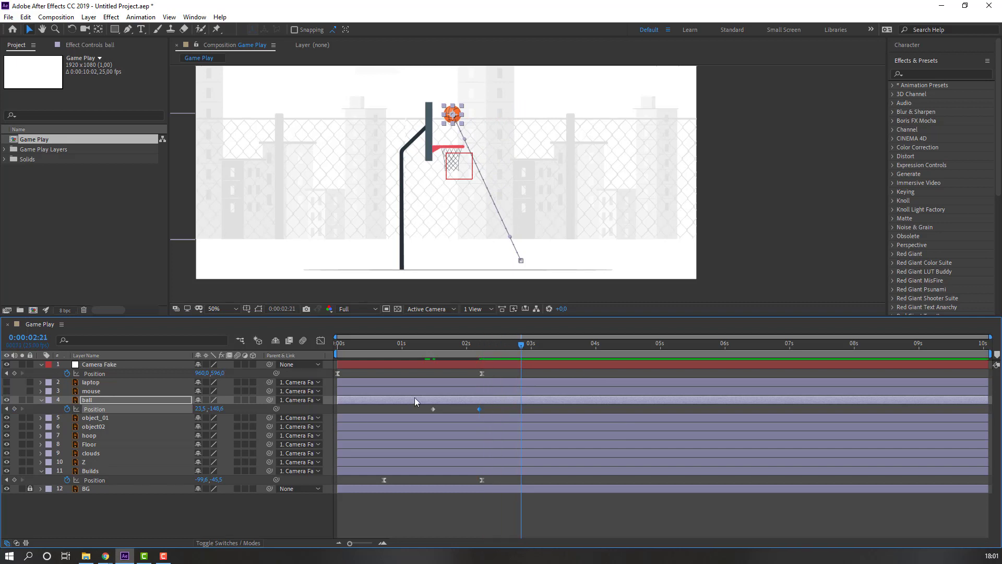
drag(216, 408, 519, 349)
drag(482, 241, 421, 220)
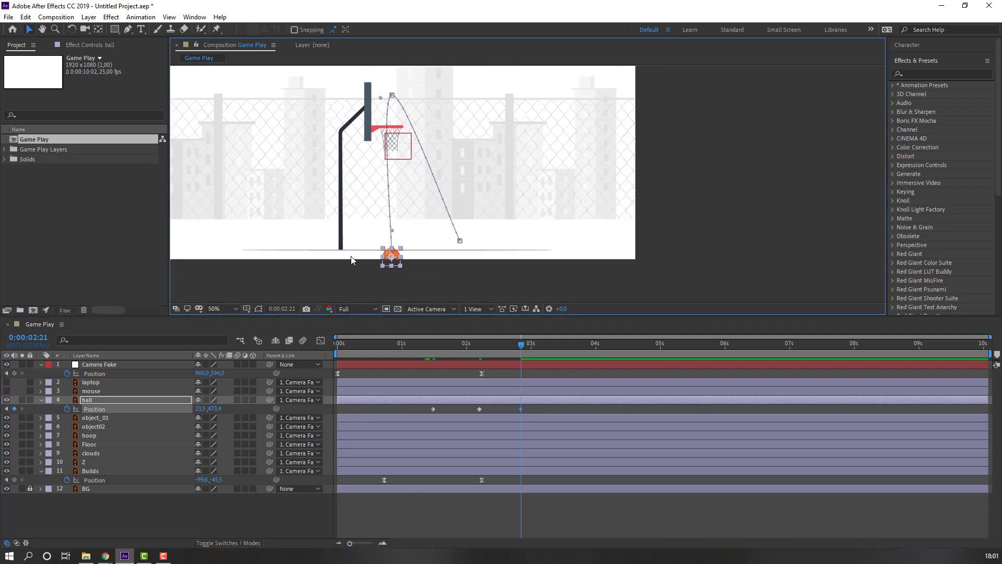
drag(398, 269, 388, 242)
scroll(377, 219, down, 2)
drag(357, 181, 323, 149)
drag(217, 409, 352, 390)
drag(472, 365, 482, 365)
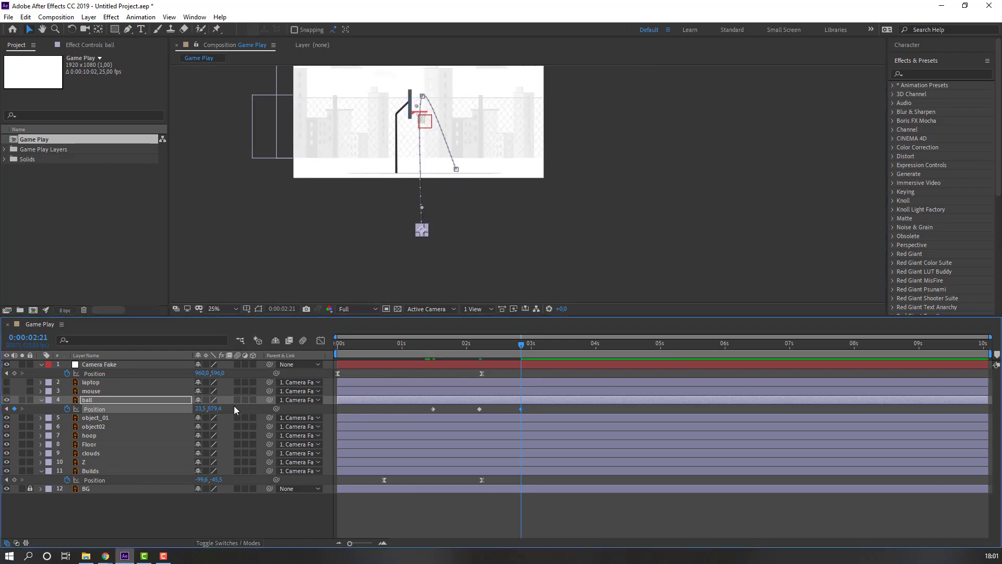
Adjust the ball's horizontal position at 0:00:02:21 to 64.5 so its falling path passes through the net
scroll(402, 143, up, 1)
key(space)
drag(406, 133, 499, 263)
scroll(402, 182, up, 1)
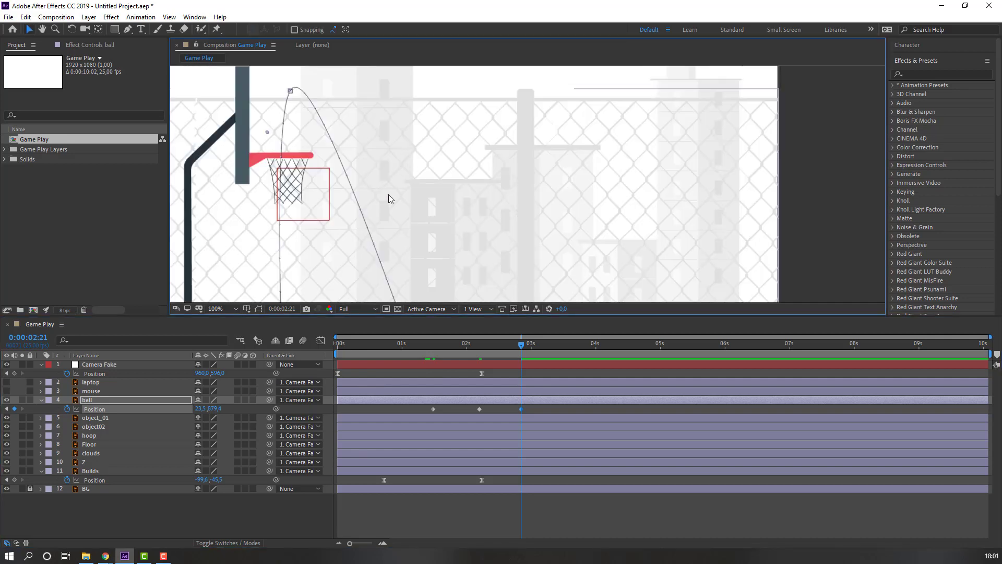
drag(198, 410, 221, 409)
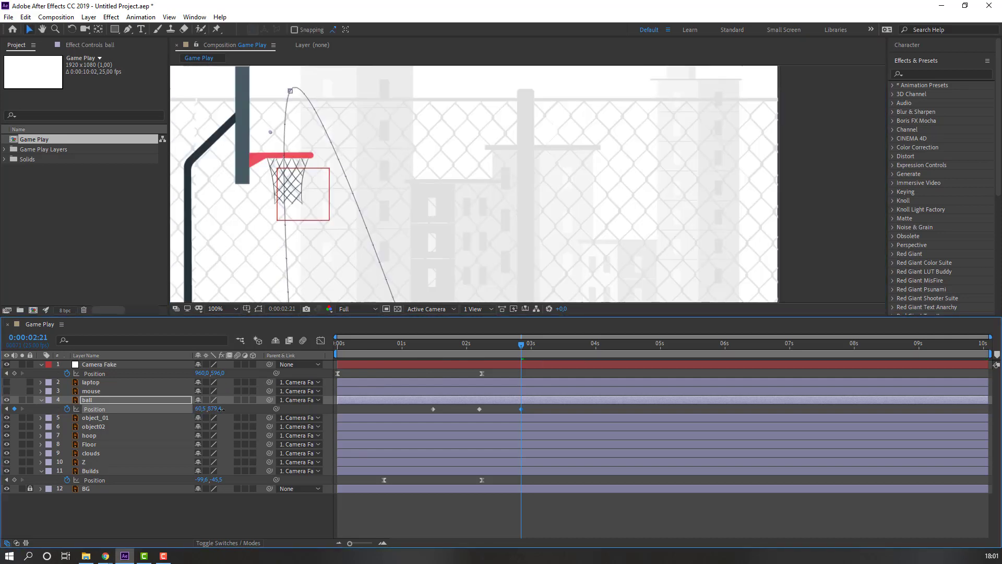
Apply Easy Ease to all three of the ball's position keyframes
drag(525, 397, 425, 425)
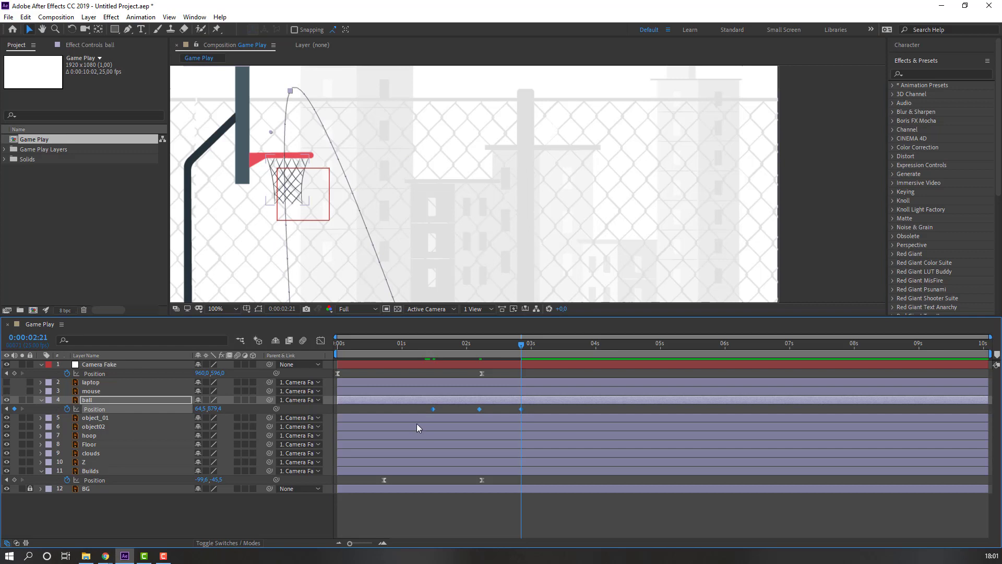
right_click(434, 408)
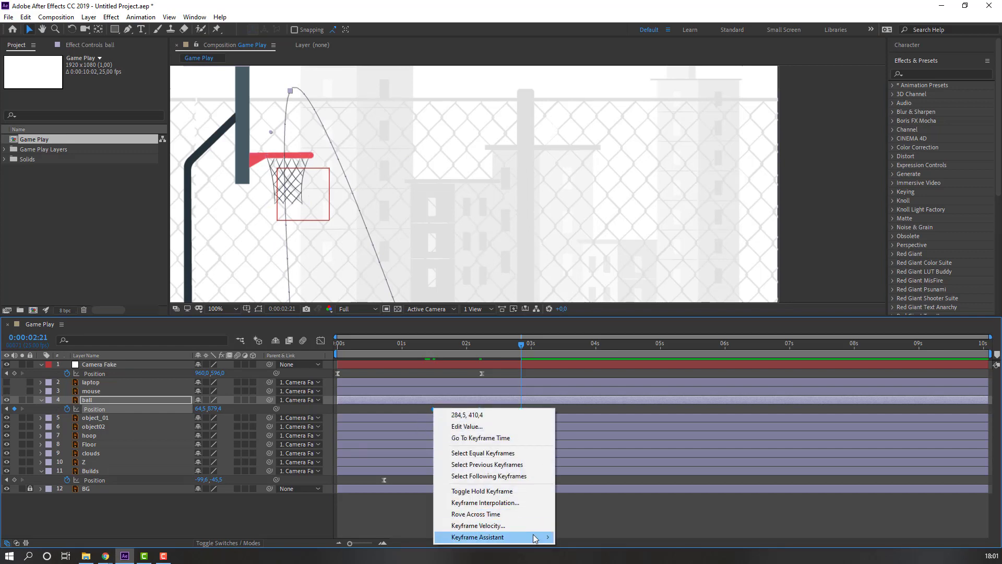
mouse_move(538, 537)
click(588, 469)
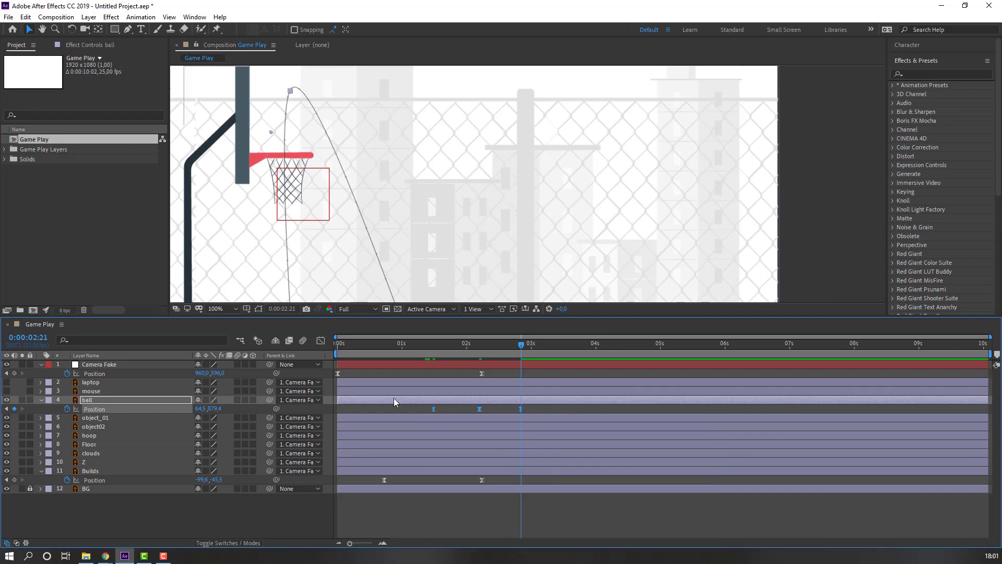
Reshape the ball's speed curve for a long slowdown around the middle keyframe and fast outer ends, and preview it
click(320, 343)
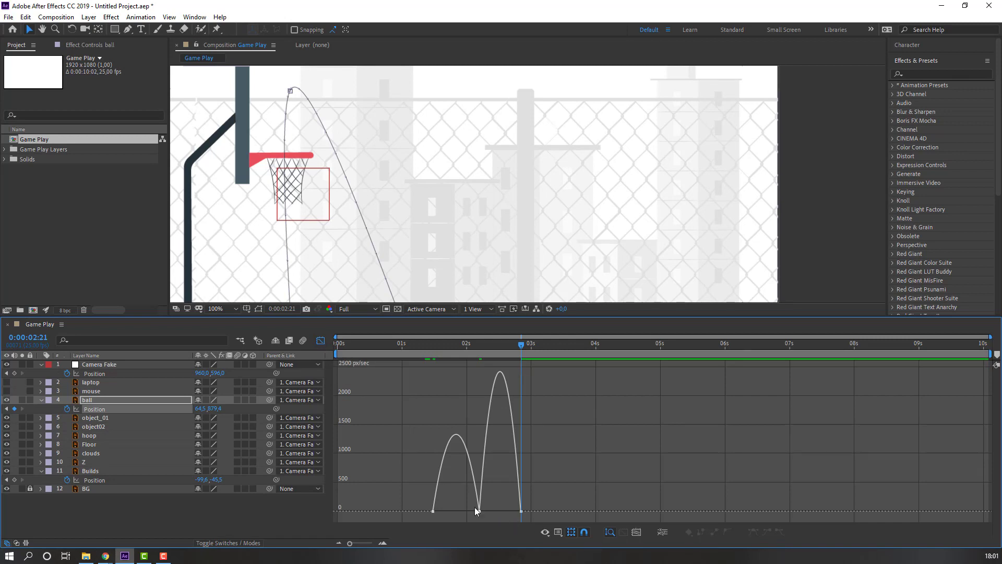
mouse_move(493, 516)
mouse_down()
mouse_move(448, 510)
mouse_move(500, 512)
mouse_up()
click(421, 358)
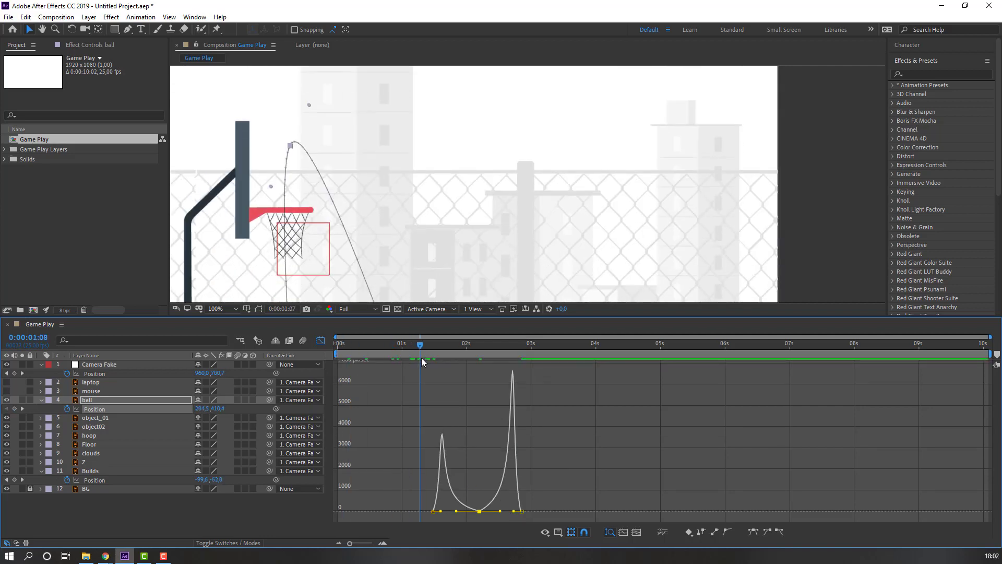
drag(421, 358, 426, 355)
scroll(423, 240, down, 3)
key(space)
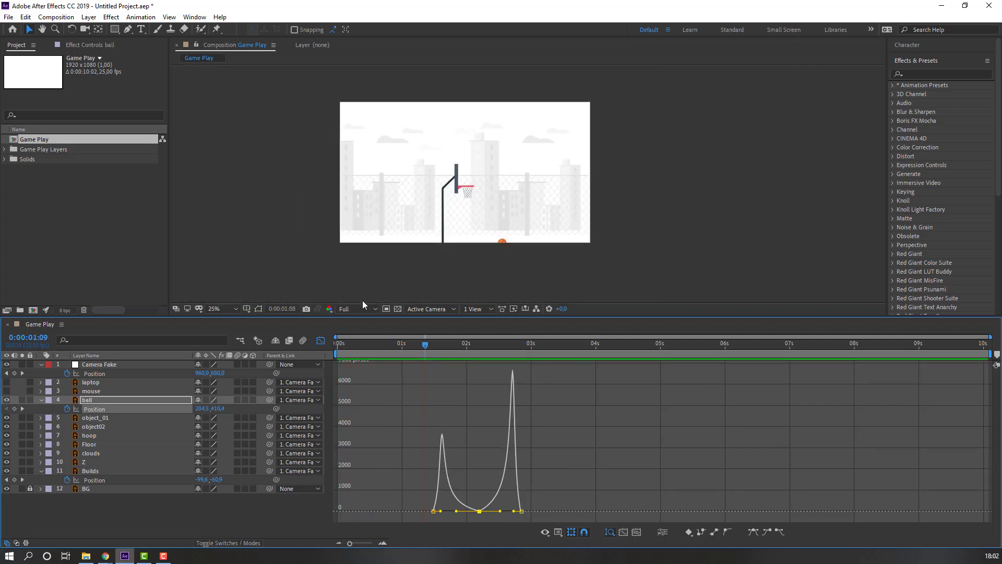
key(space)
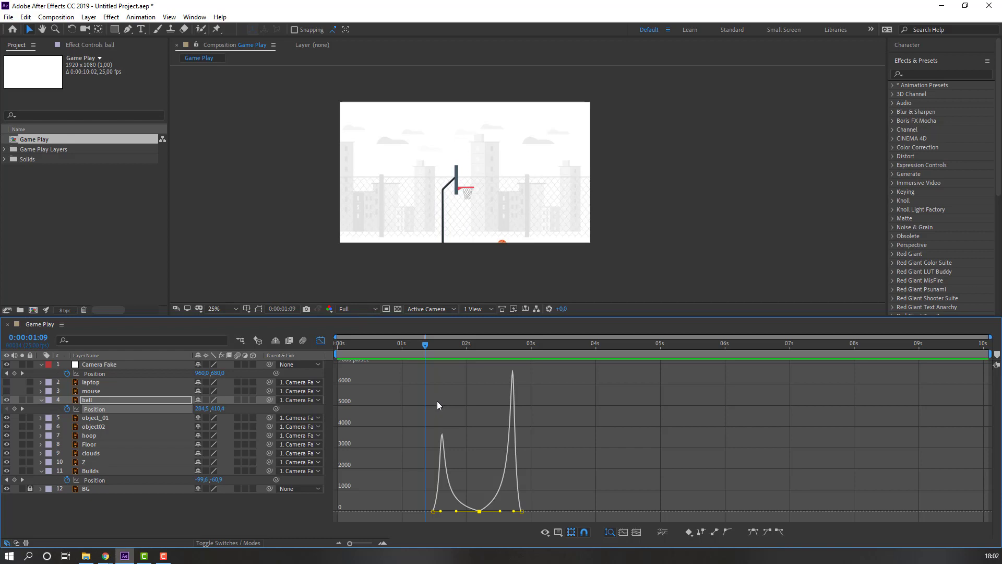
key(space)
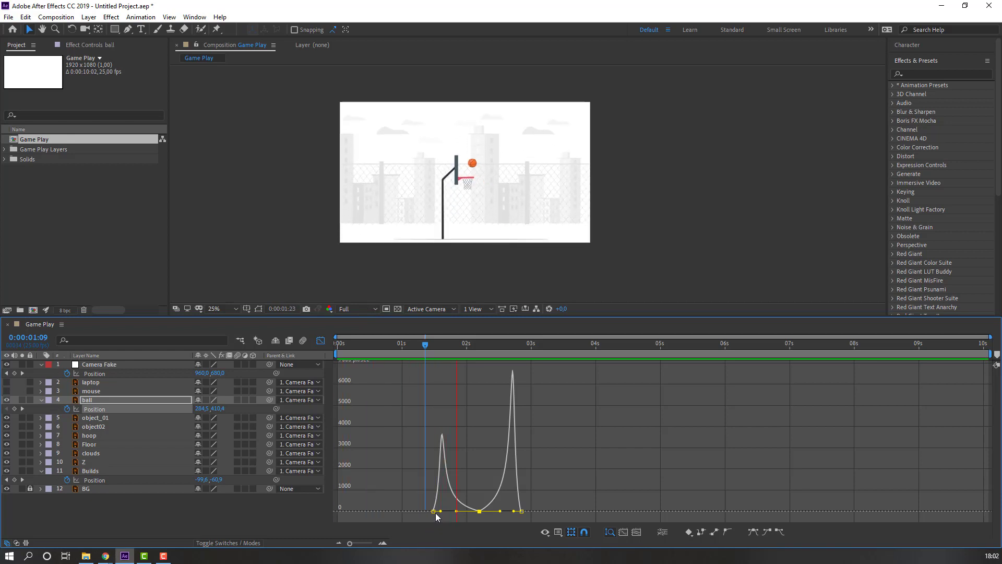
Stretch the ball's position keyframes in time so the last one falls at about 0:00:03:15, and preview the throw
click(322, 341)
drag(536, 412, 415, 412)
drag(521, 409, 571, 417)
key(space)
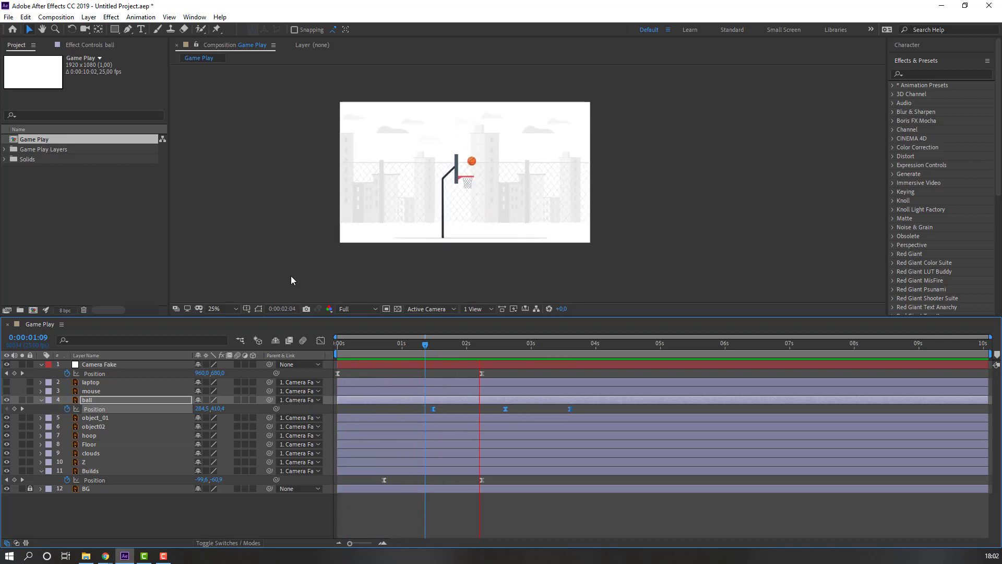
key(space)
Reshape the ball's motion path at the 0:00:02:15 keyframe into a rounder arc over the hoop with the Pen tool, and preview it
drag(473, 344, 504, 349)
scroll(461, 108, up, 2)
drag(461, 110, 507, 161)
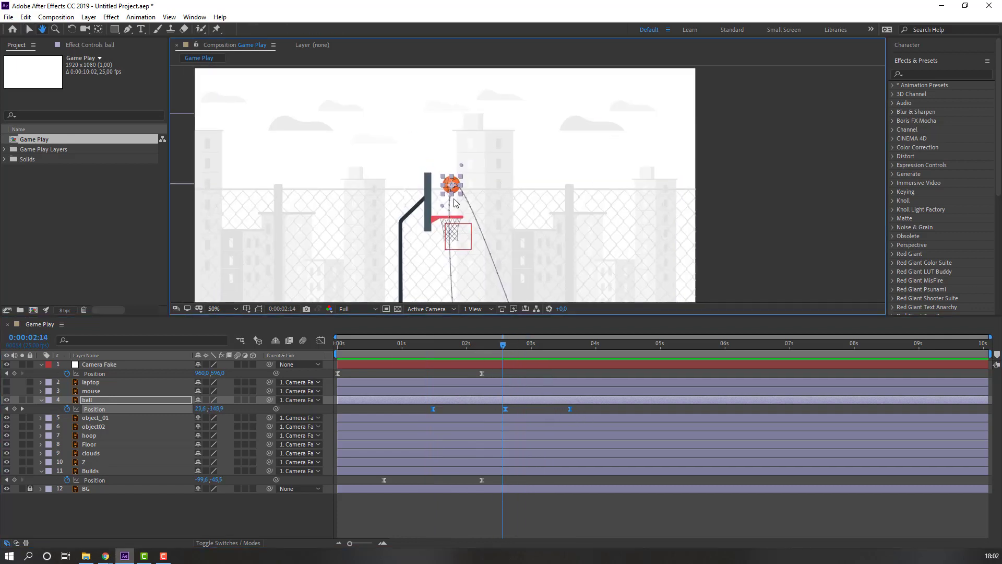
scroll(401, 224, up, 1)
drag(442, 219, 464, 216)
drag(503, 345, 505, 346)
click(512, 411)
click(505, 409)
click(126, 32)
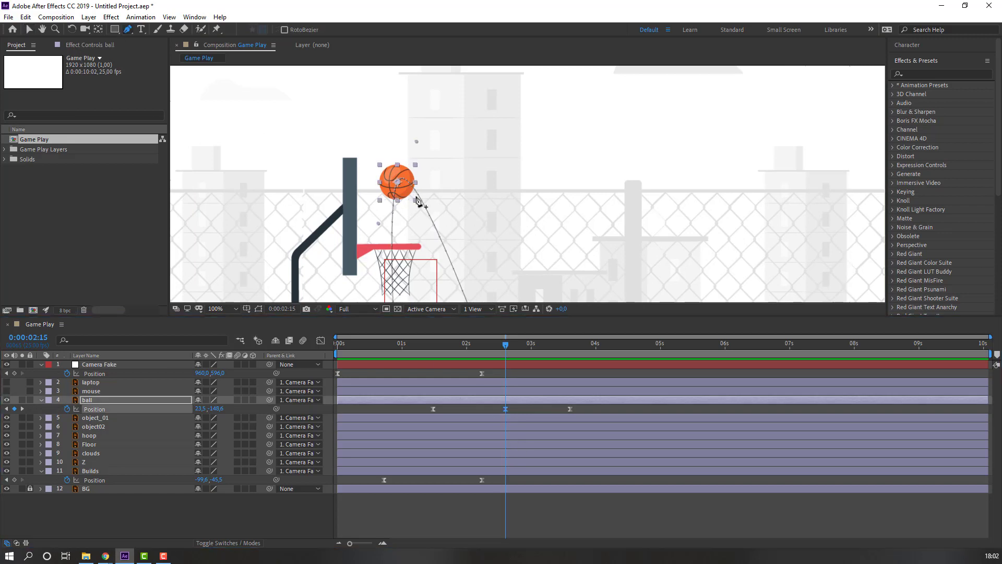
drag(399, 183, 534, 184)
mouse_move(366, 190)
mouse_down()
mouse_move(343, 189)
mouse_move(353, 195)
mouse_up()
drag(397, 220, 393, 197)
key(space)
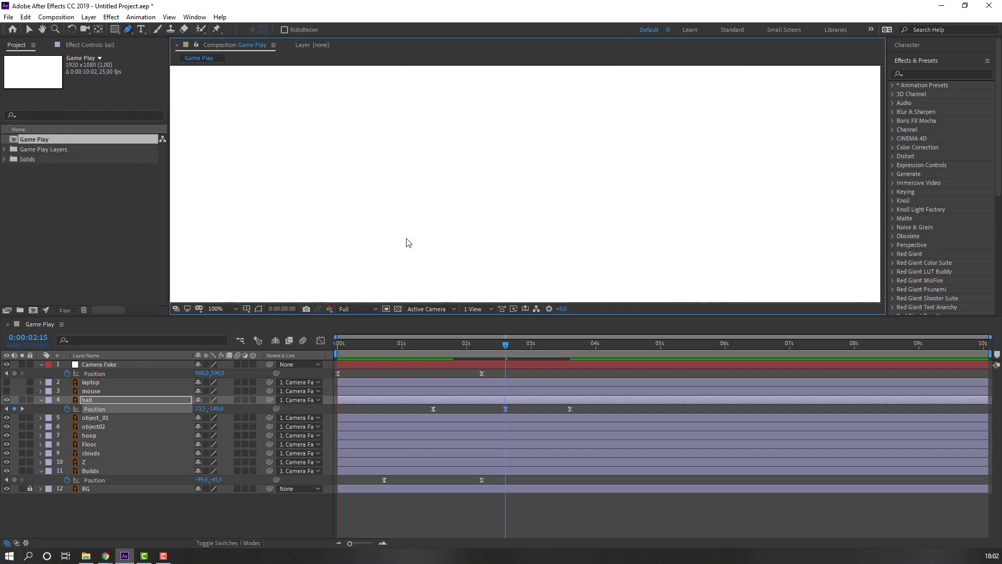
scroll(418, 246, down, 1)
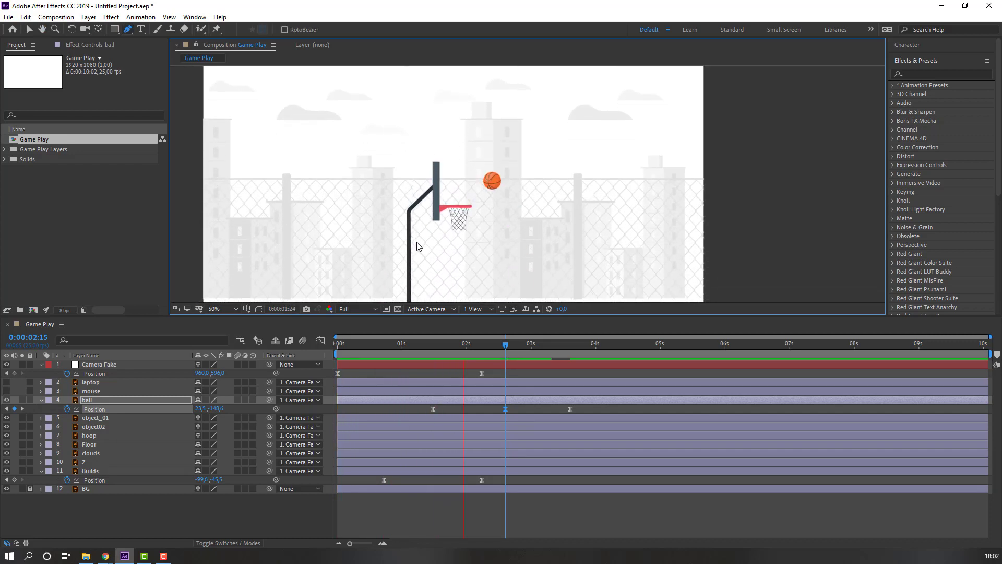
Shorten the outgoing influence of the ball's middle position keyframe in the speed graph
key(space)
drag(582, 408, 421, 424)
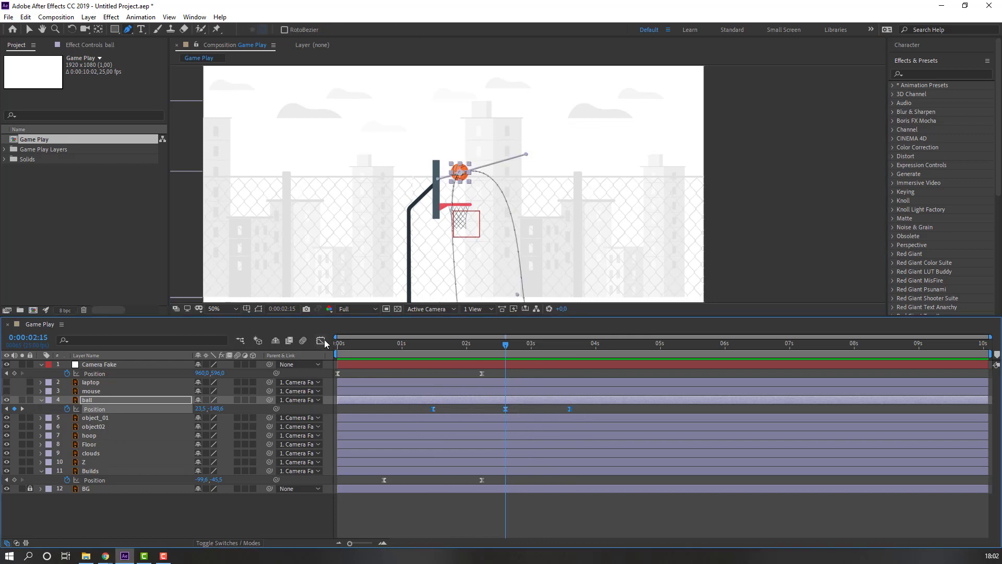
click(321, 340)
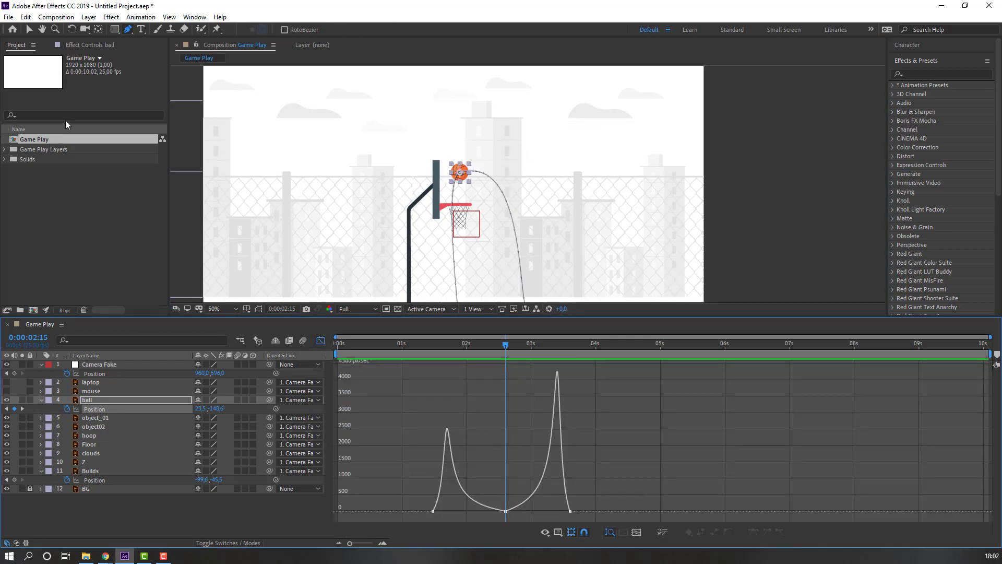
click(29, 30)
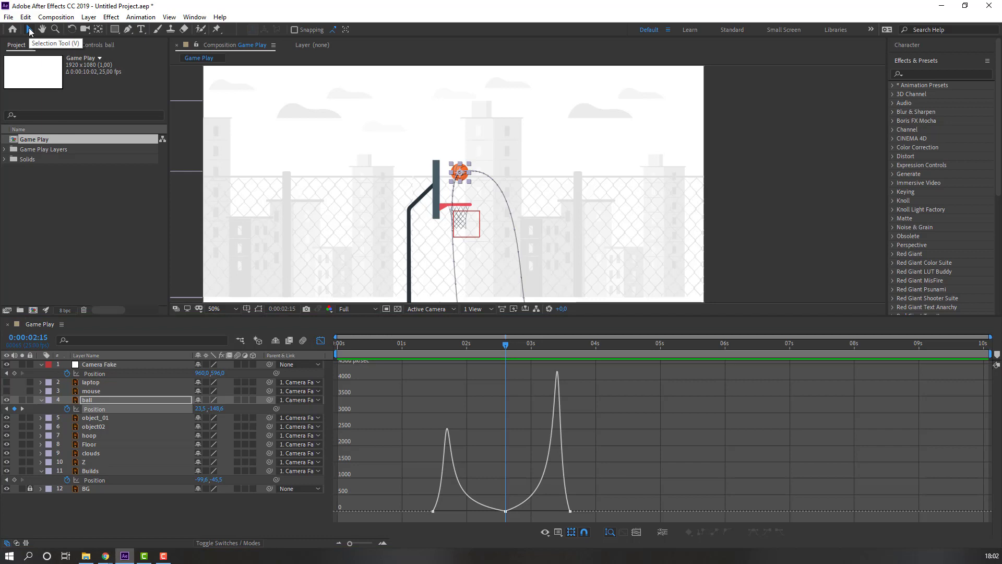
drag(492, 500, 519, 516)
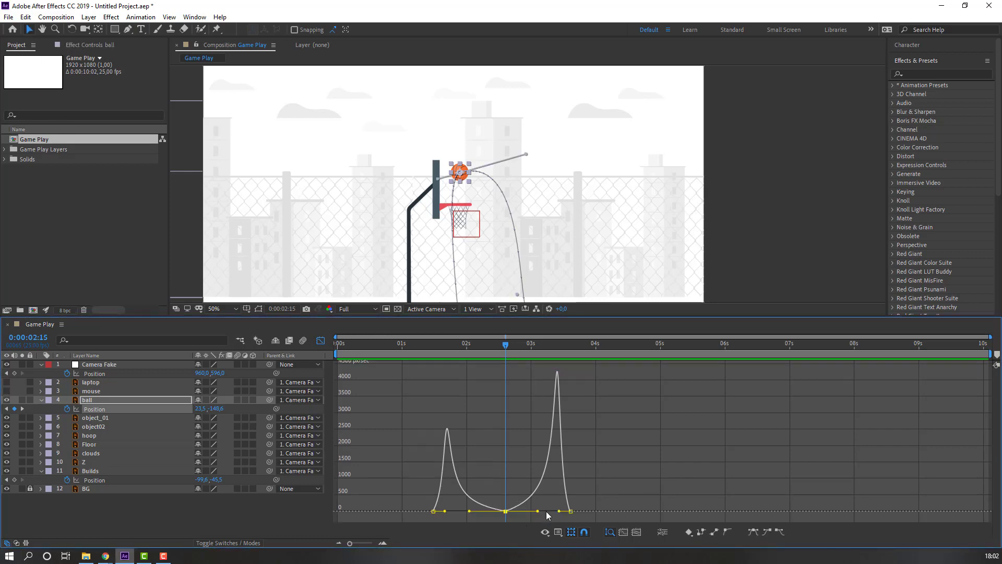
drag(538, 512, 526, 511)
Start the work area just before the ball's first position keyframe and preview the throw
drag(332, 354, 419, 354)
key(space)
key(space)
click(476, 344)
mouse_move(485, 344)
mouse_down()
mouse_move(530, 346)
mouse_move(503, 346)
mouse_up()
Retime the ball's last two position keyframes to 0:00:02:19 and about 0:00:03:09, and preview the throw
click(321, 340)
drag(581, 408, 557, 411)
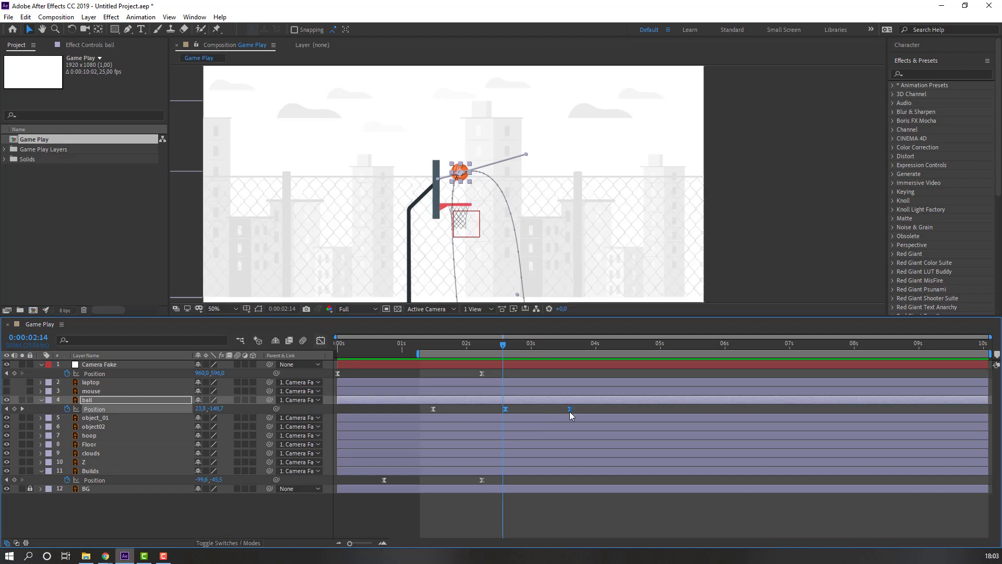
click(485, 408)
drag(551, 410, 509, 414)
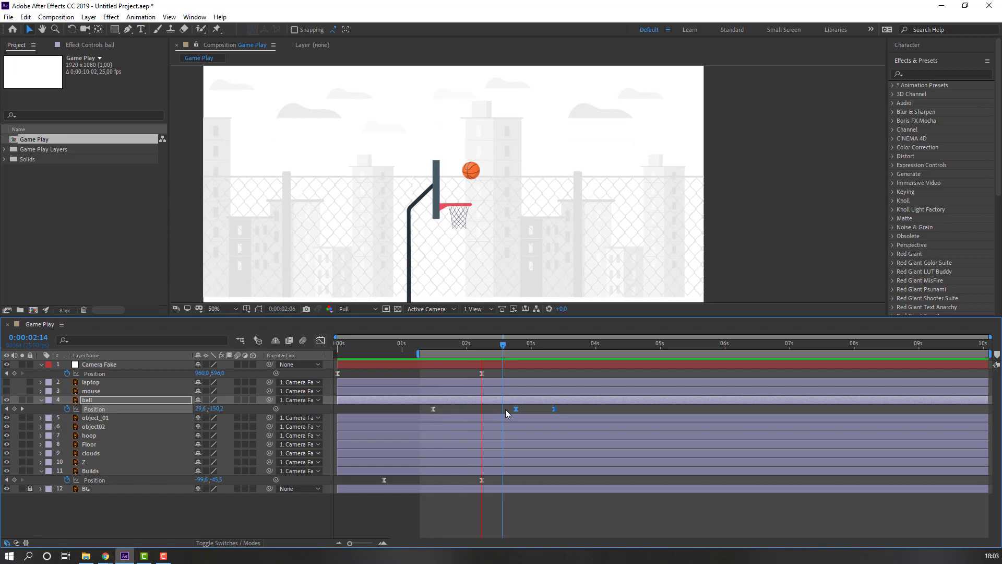
scroll(480, 232, down, 1)
scroll(497, 289, up, 1)
key(space)
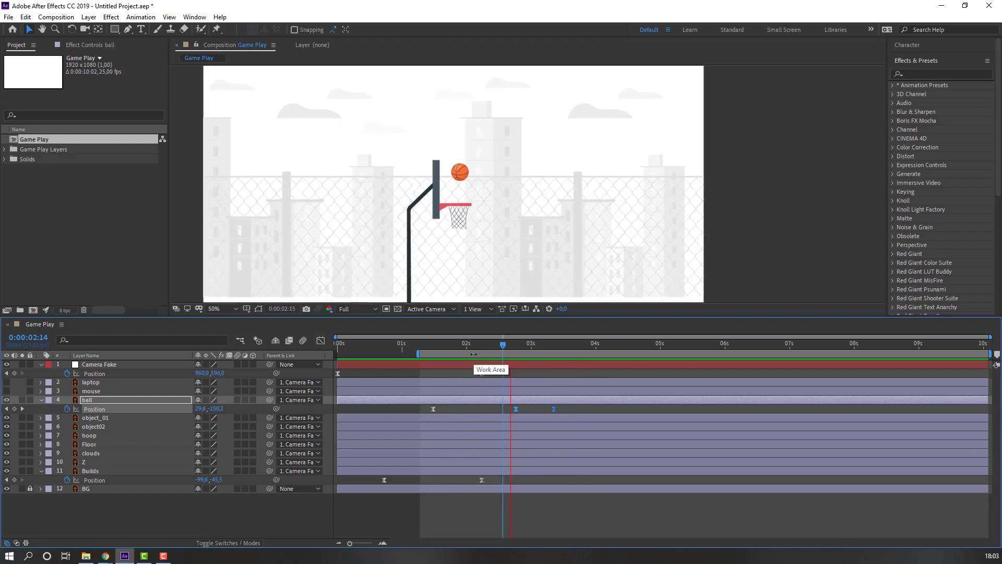
Animate the ball's rotation from 0° at 0:00:01:12 to 214° at 0:00:02:18, and preview the spin
click(431, 346)
drag(432, 347, 433, 347)
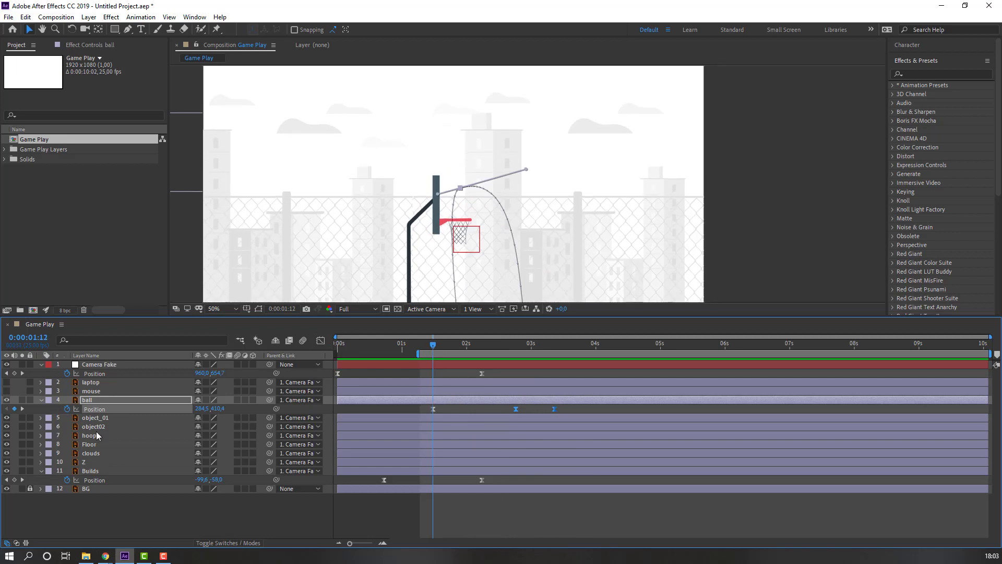
click(87, 401)
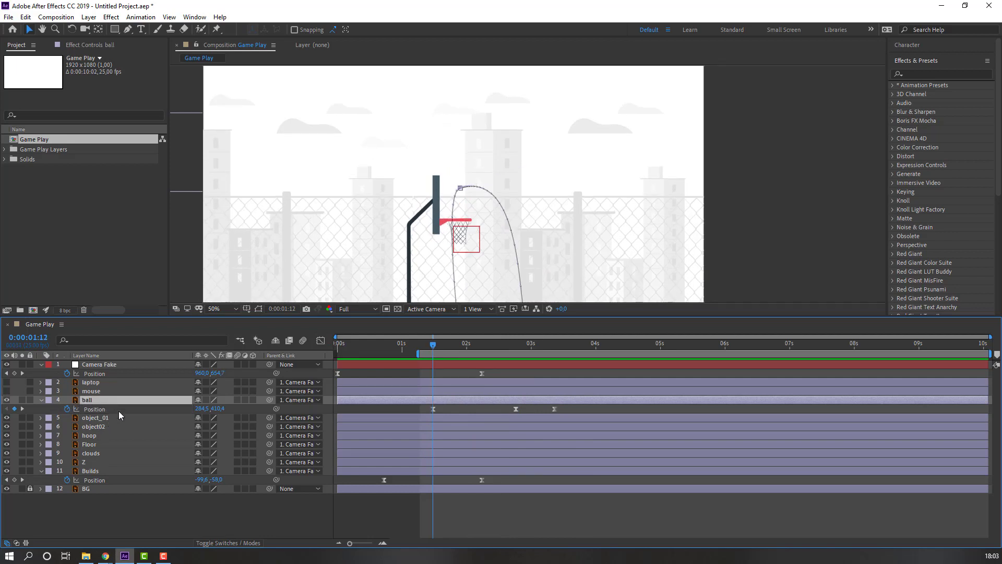
key(shift+r)
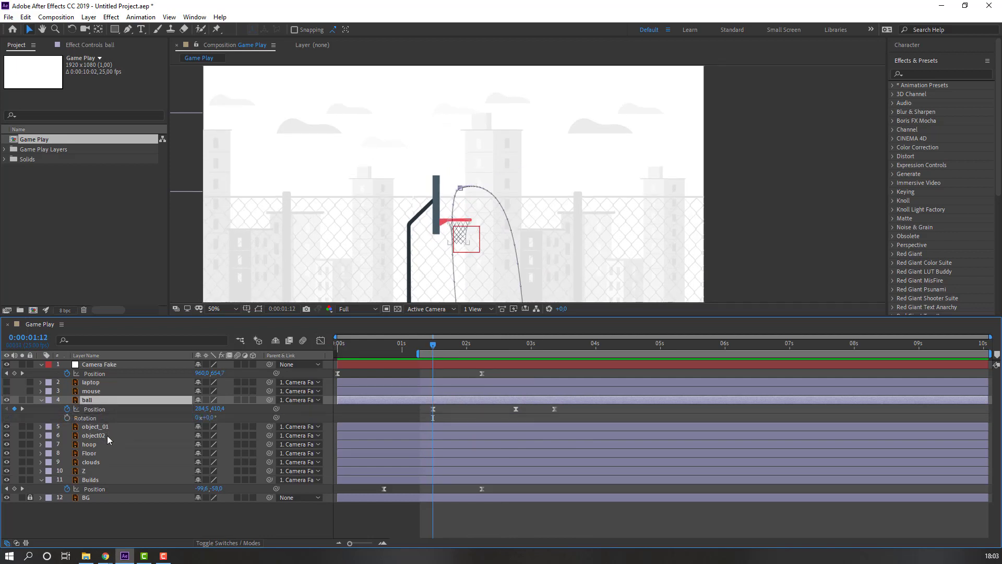
click(67, 418)
drag(440, 351, 515, 363)
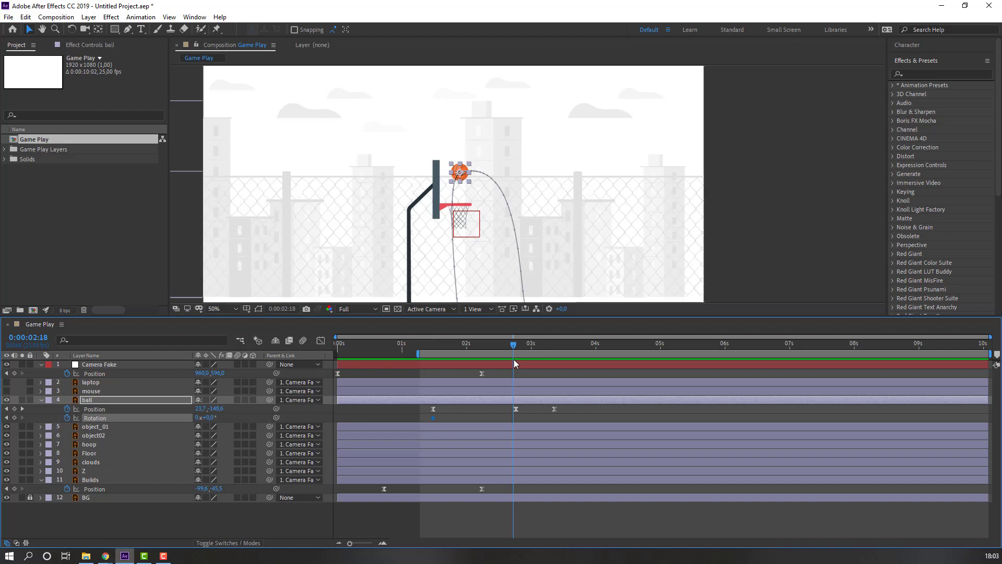
drag(208, 420, 334, 443)
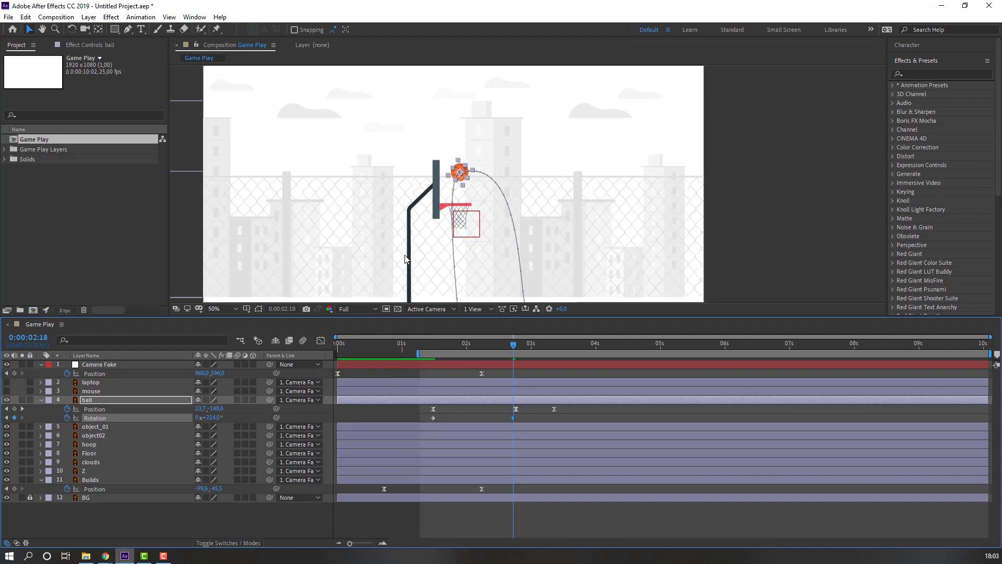
key(space)
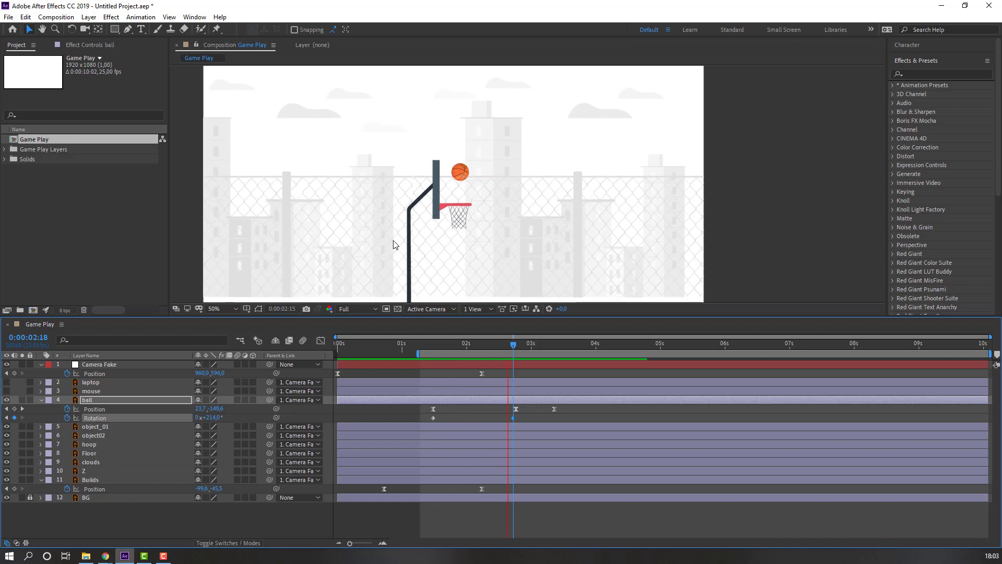
key(space)
Move the ball's second rotation keyframe to about 0:00:02:20 and apply Easy Ease to both rotation keyframes
drag(513, 417, 430, 424)
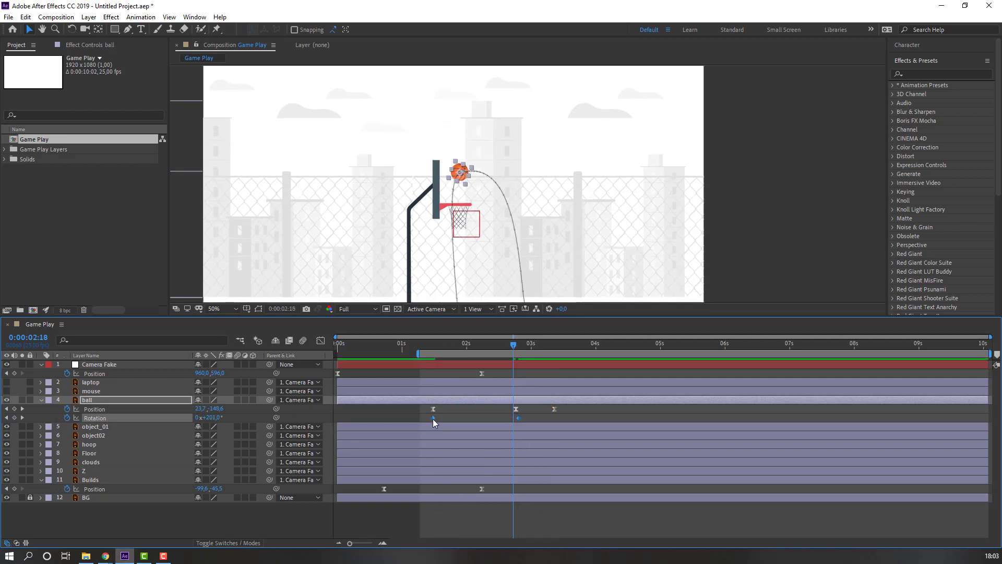
right_click(433, 419)
mouse_move(545, 412)
click(591, 445)
key(space)
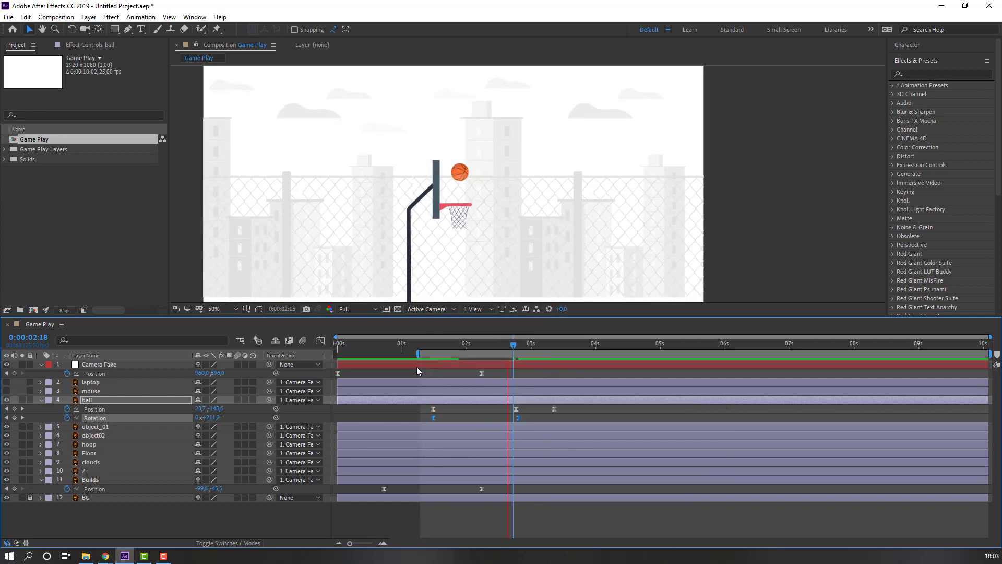
Reveal the ball's scale and shift all its position and rotation keyframes later, so the first ones fall at 0:00:02:02
click(515, 346)
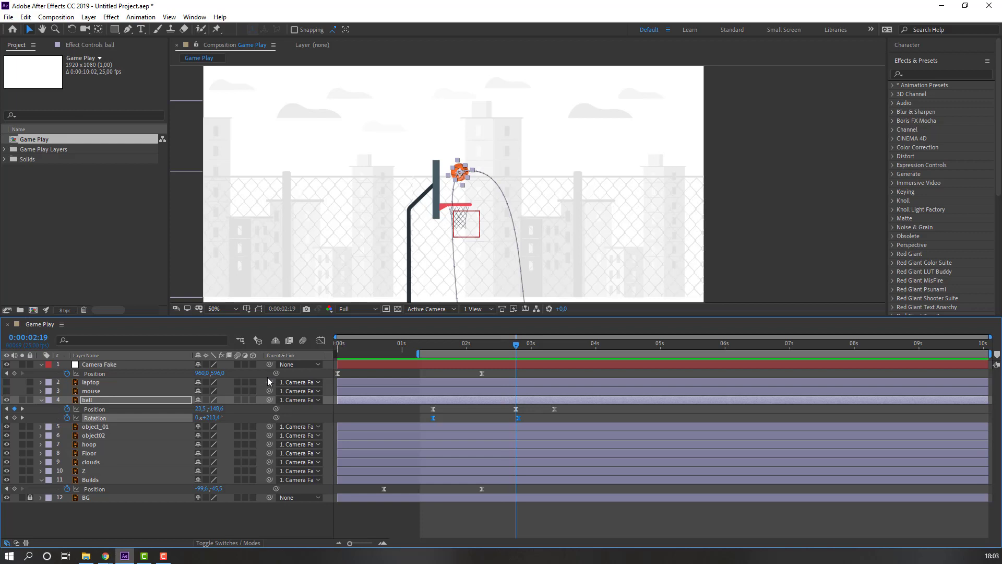
key(shift+s)
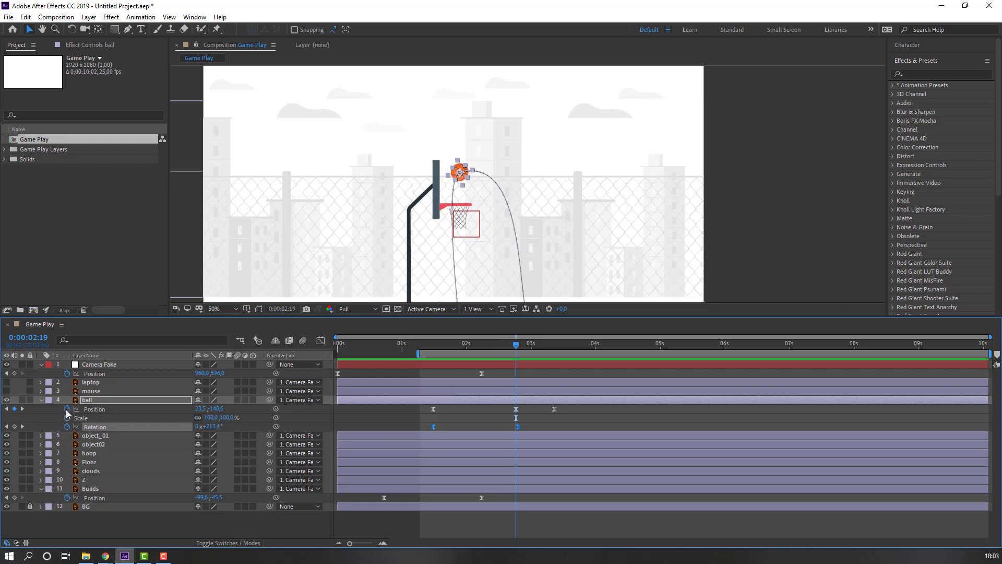
drag(452, 346, 433, 348)
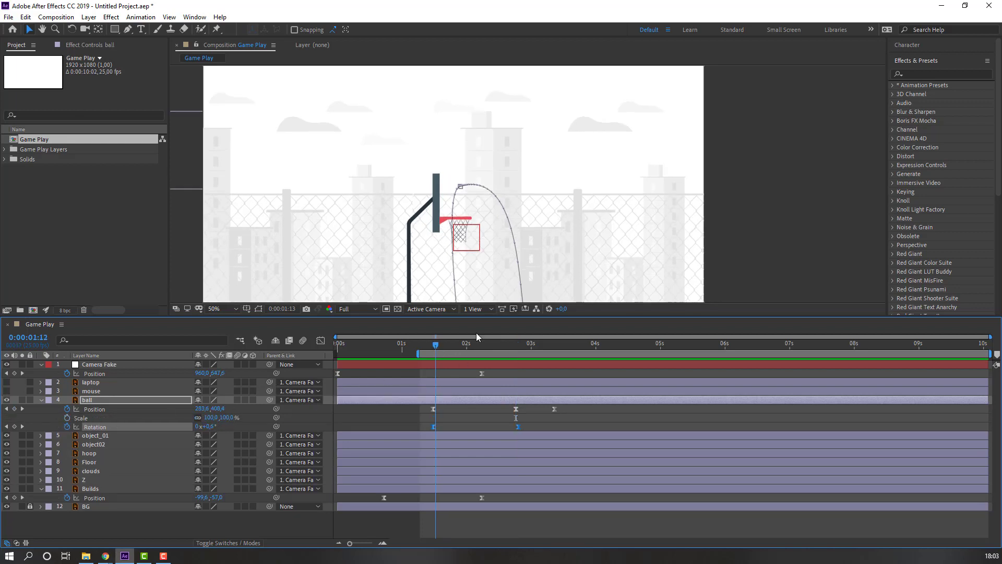
drag(546, 241, 504, 205)
mouse_move(437, 349)
mouse_down()
mouse_move(449, 349)
mouse_move(433, 350)
mouse_up()
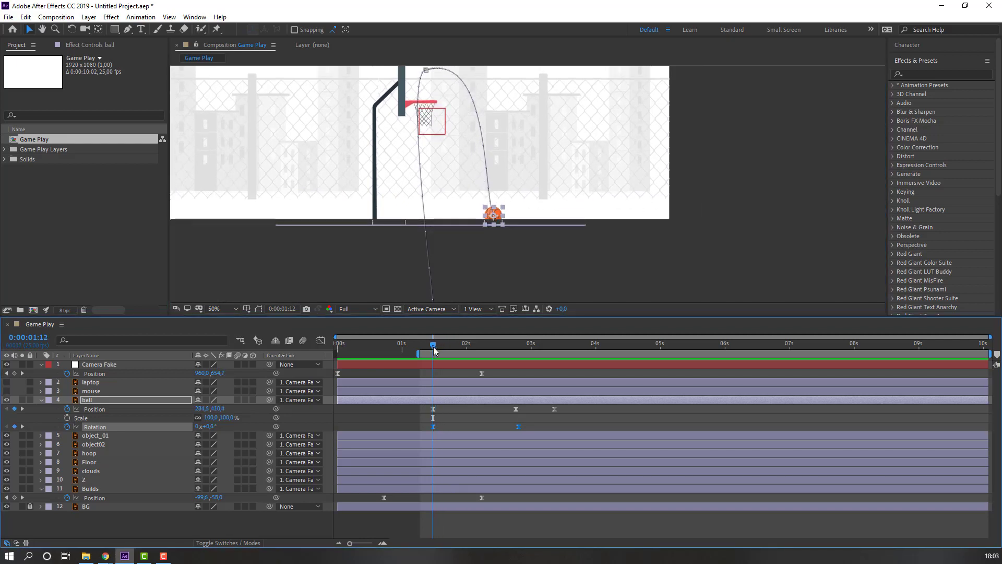
drag(569, 407, 457, 429)
mouse_move(443, 348)
mouse_down()
mouse_move(476, 349)
mouse_move(462, 349)
mouse_up()
drag(461, 415, 475, 416)
Key the ball's scale at 100% at 0:00:02:02, 137% wide by 100% high at 0:00:01:18, and 100% at about 0:00:01:13
drag(463, 349, 476, 357)
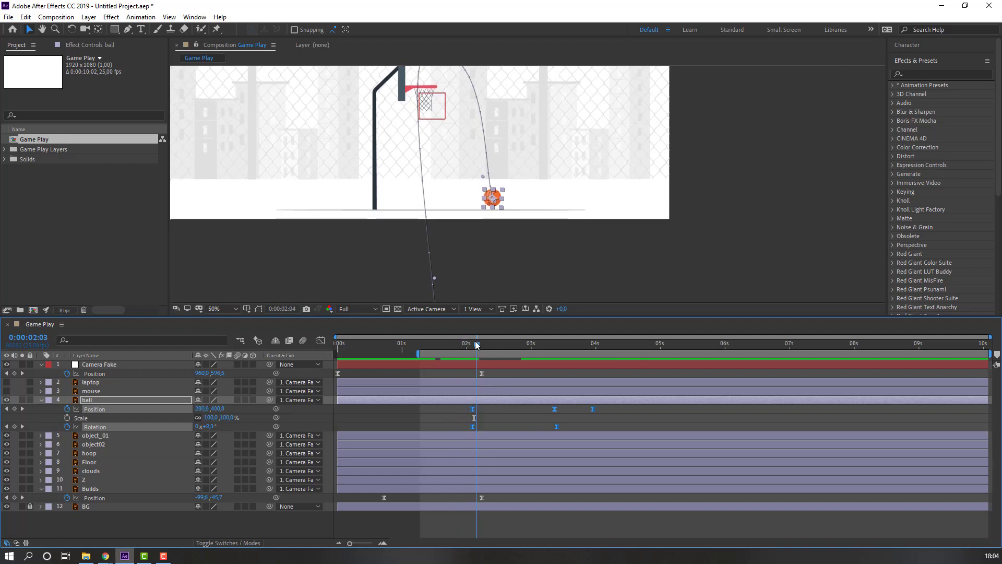
key(Page_Up)
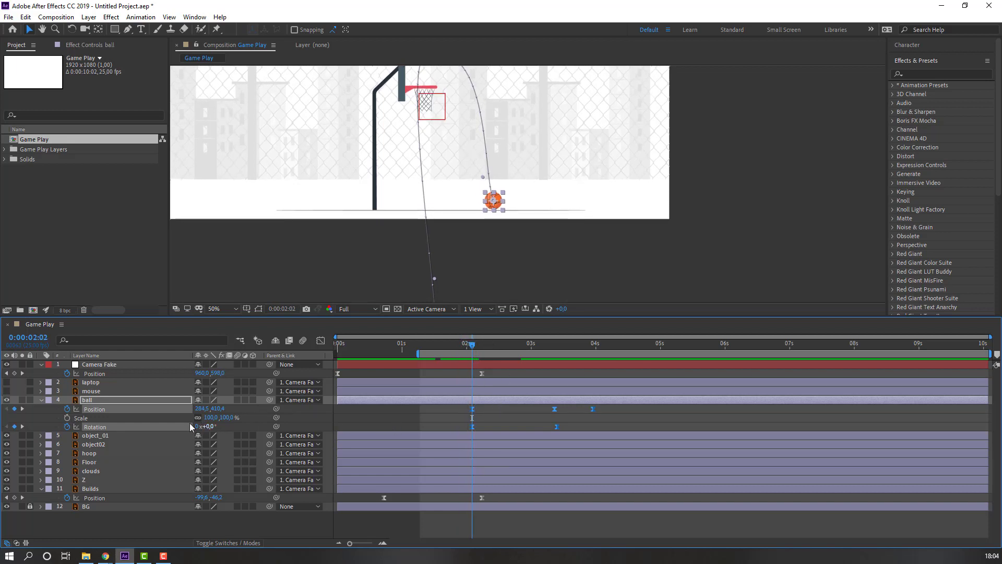
click(67, 418)
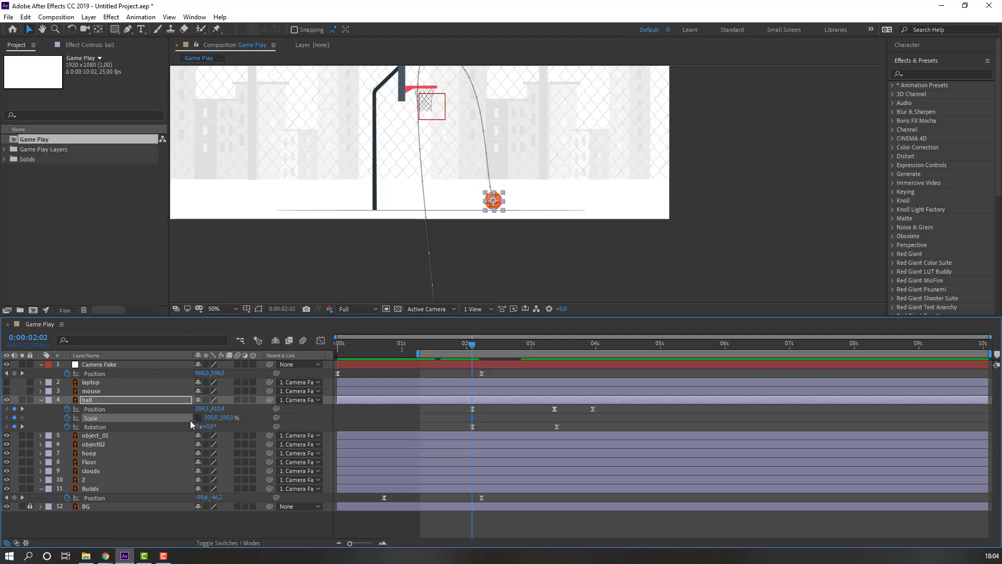
drag(466, 349, 450, 350)
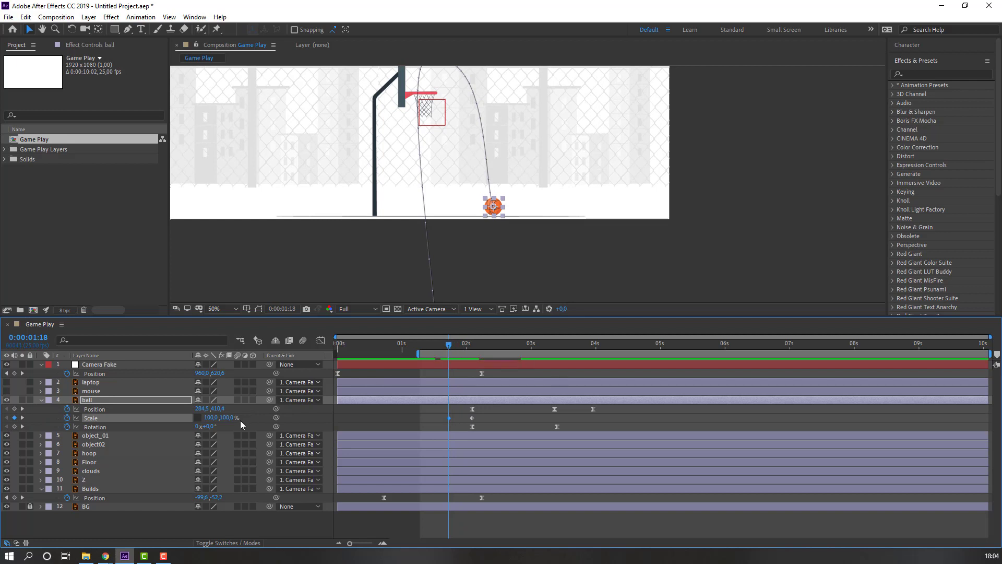
drag(208, 418, 222, 417)
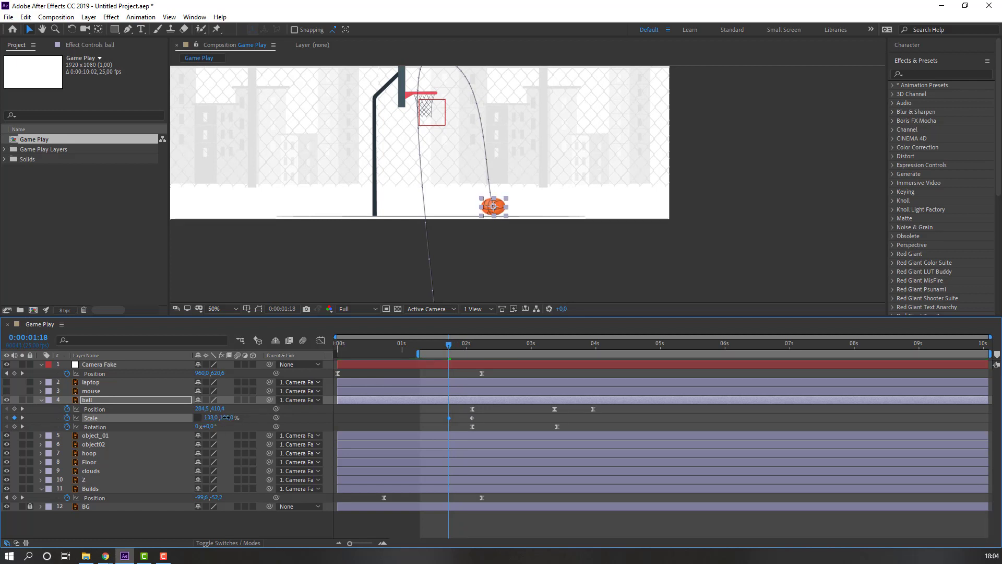
drag(446, 351, 435, 351)
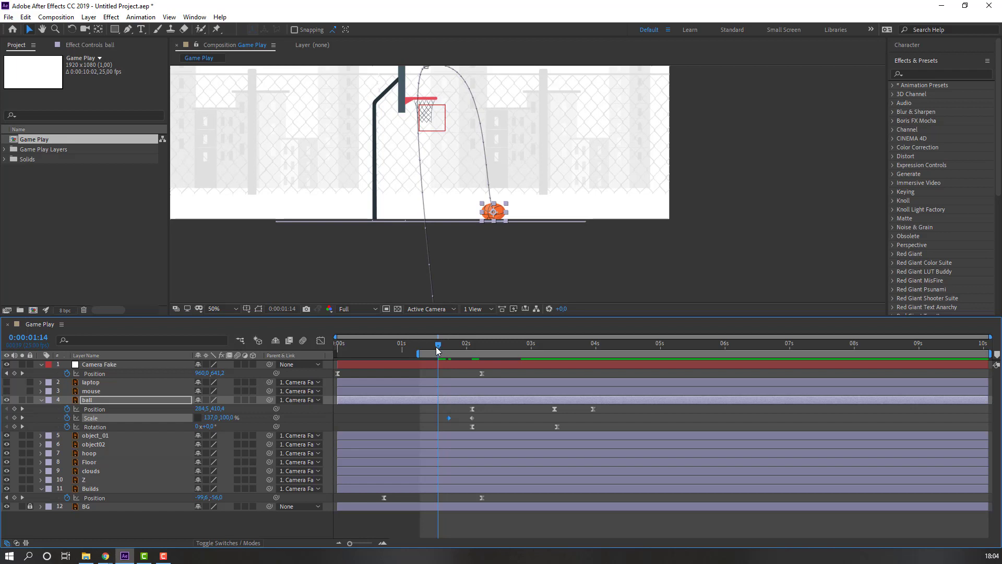
text(100)
key(Return)
Stretch the ball to 100% wide by 131% high at 0:00:02:02 and nudge the wide-squash keyframe slightly later
drag(419, 347, 471, 352)
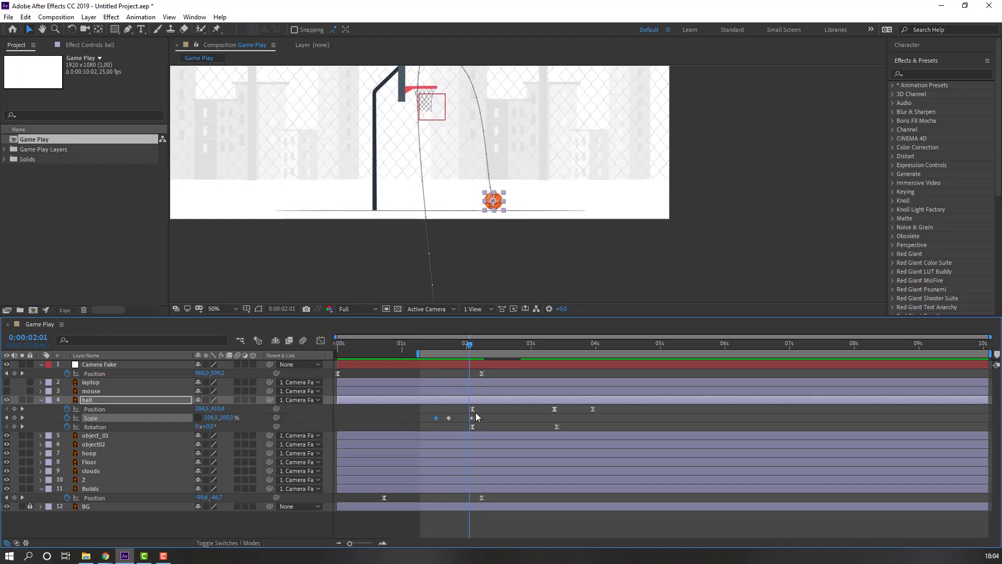
drag(227, 422, 233, 412)
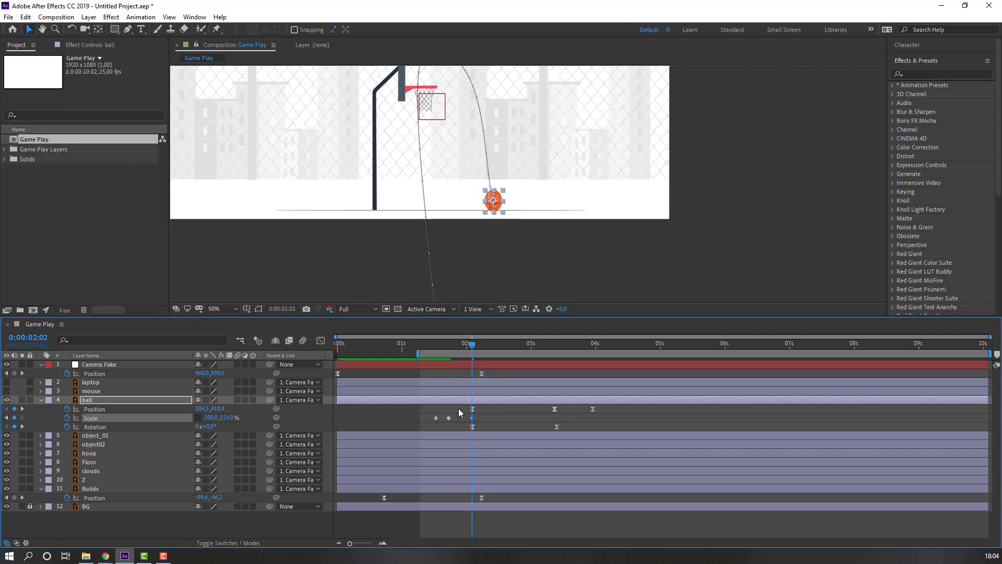
drag(449, 417, 452, 417)
drag(418, 345, 472, 349)
drag(593, 278, 546, 305)
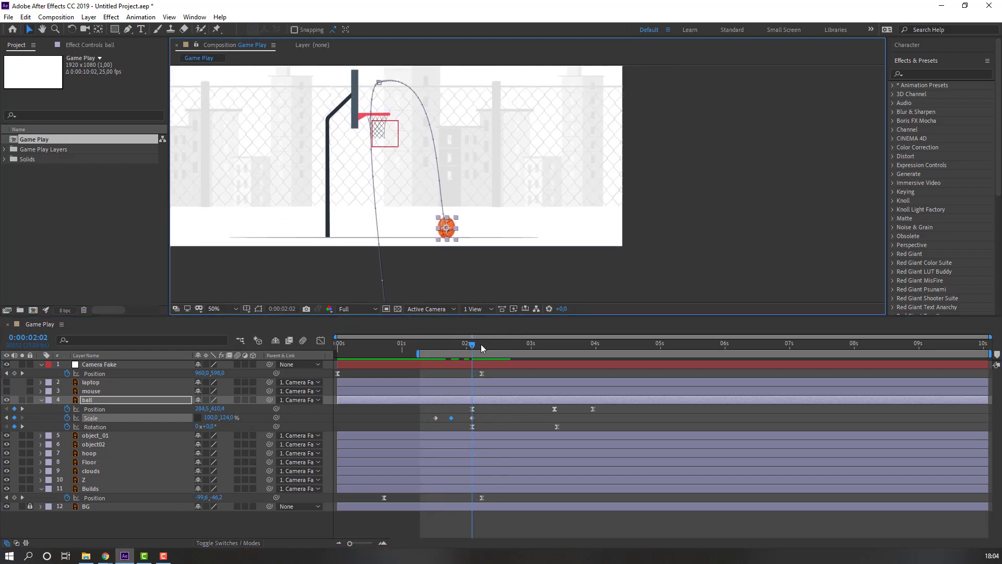
drag(226, 418, 229, 418)
Return the ball's scale to 100% at 0:00:02:20 and preview the squash and stretch
drag(493, 347, 520, 354)
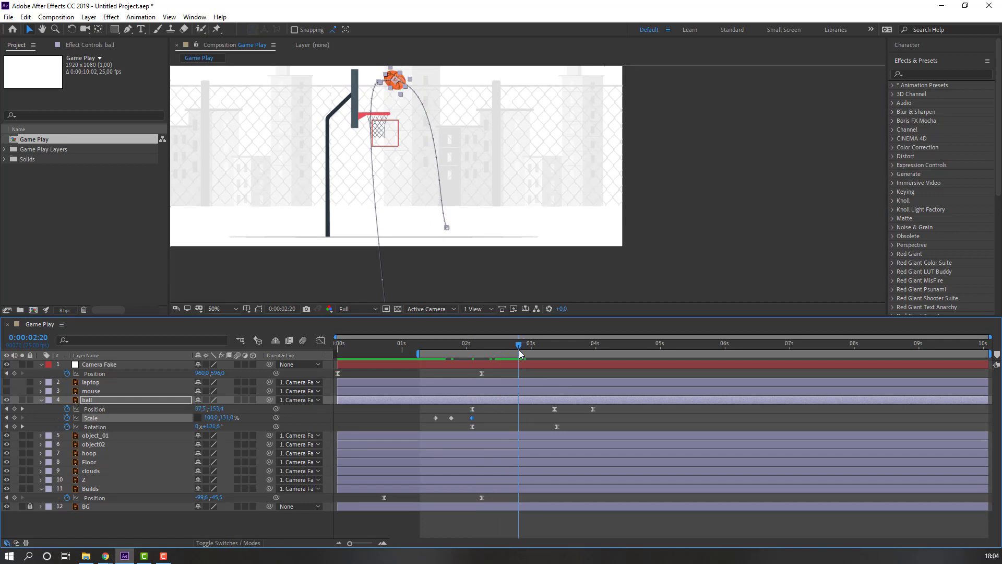
key(Return)
drag(472, 349, 524, 349)
key(space)
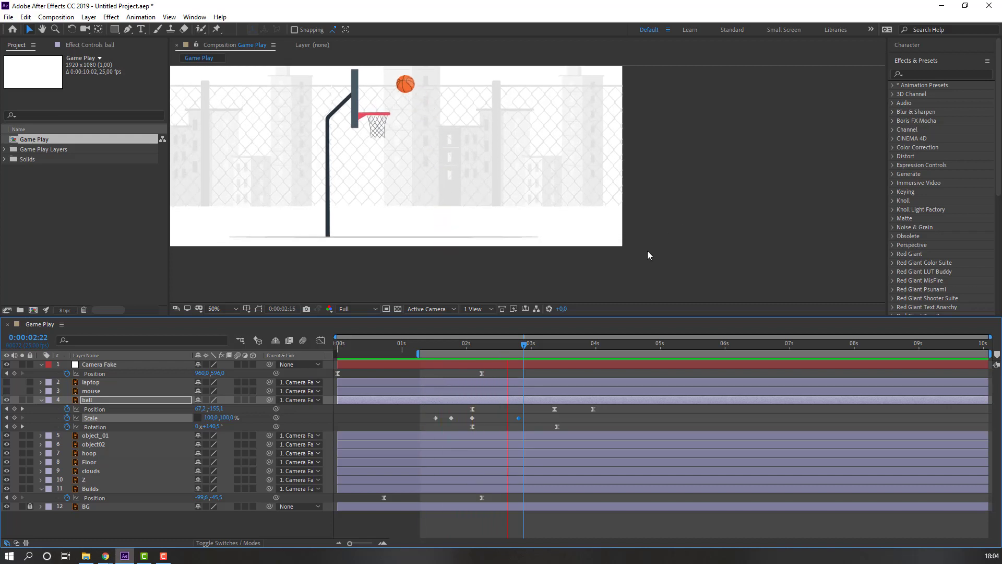
key(space)
Shift the ball's first two scale keyframes later, to about 0:00:01:21 and 0:00:02:02, and preview the throw
click(428, 346)
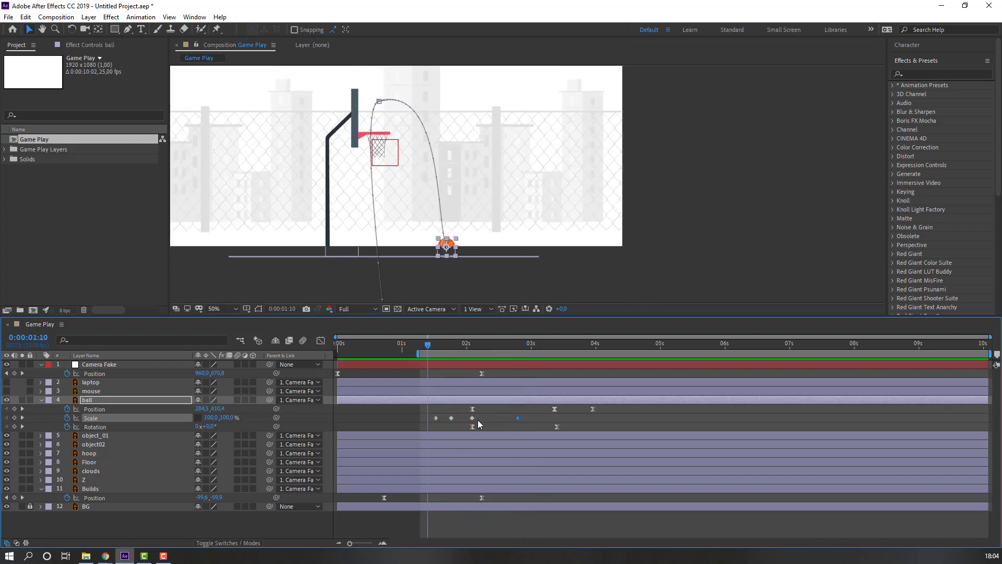
mouse_move(461, 413)
mouse_down()
mouse_move(433, 420)
mouse_move(455, 418)
mouse_up()
key(space)
key(space)
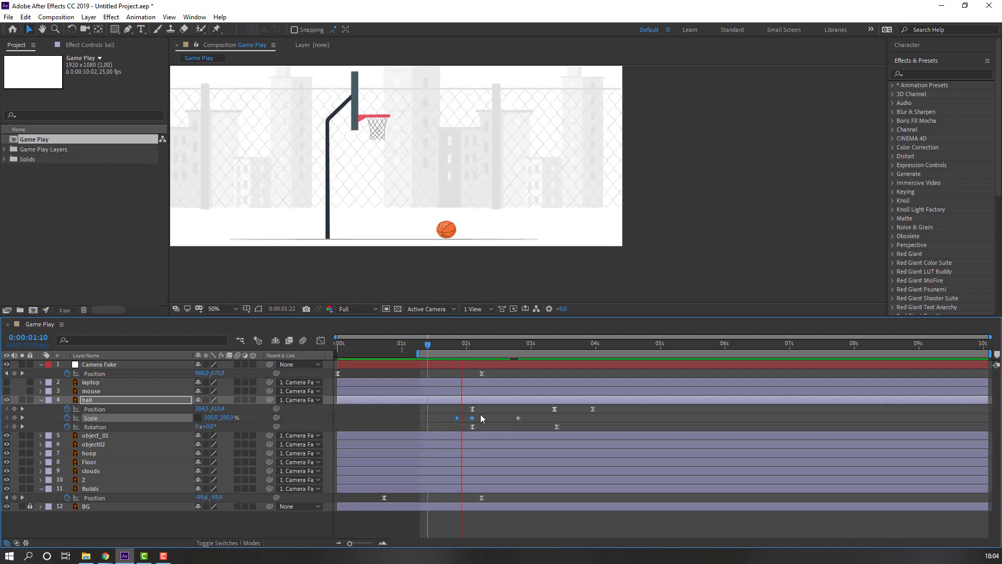
key(space)
key(space)
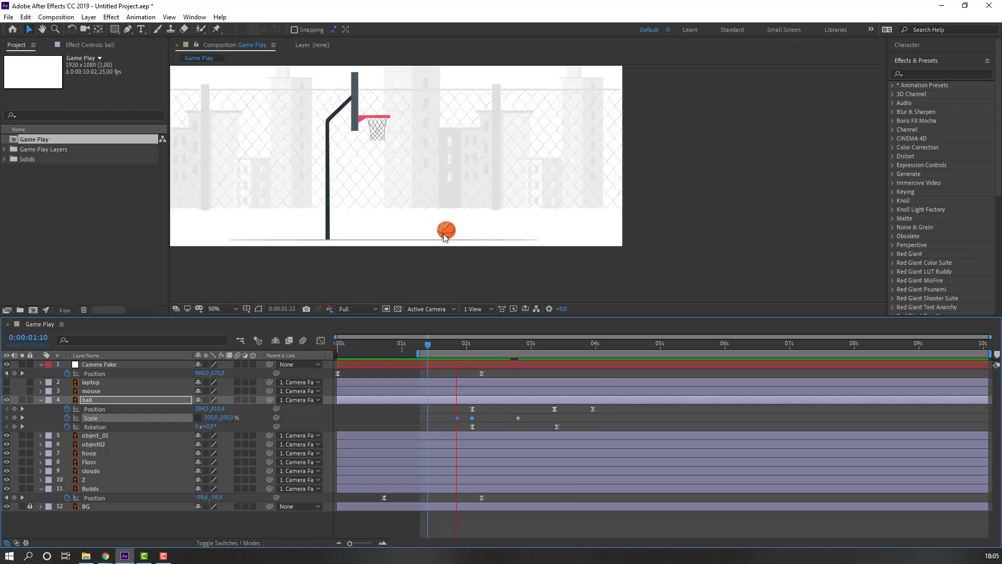
scroll(390, 234, down, 2)
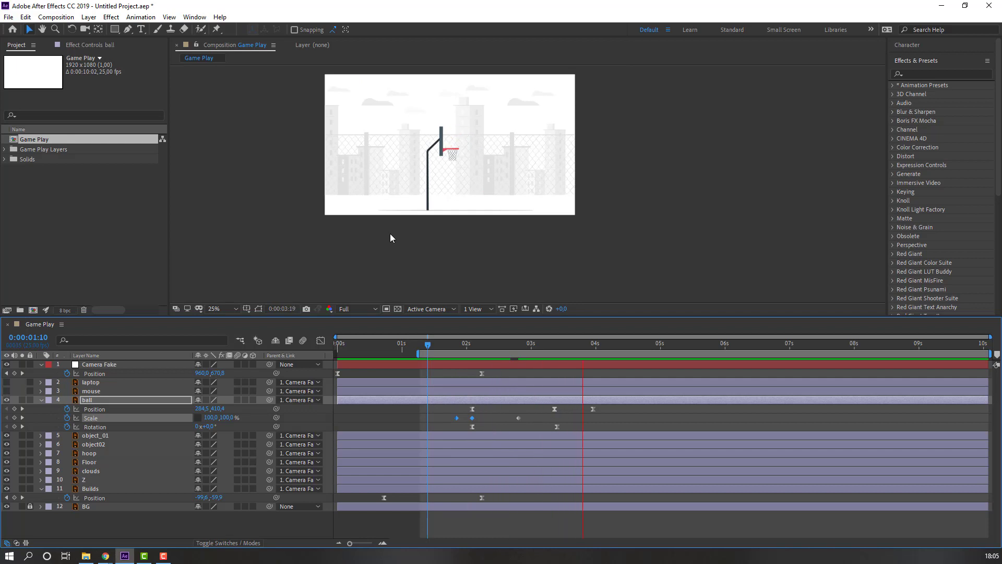
key(space)
Shorten the outgoing motion-path handle at the ball's position keyframe above the hoop
drag(524, 345, 552, 347)
drag(352, 151, 398, 217)
drag(439, 268, 423, 205)
click(586, 349)
drag(604, 407, 584, 415)
drag(389, 227, 365, 163)
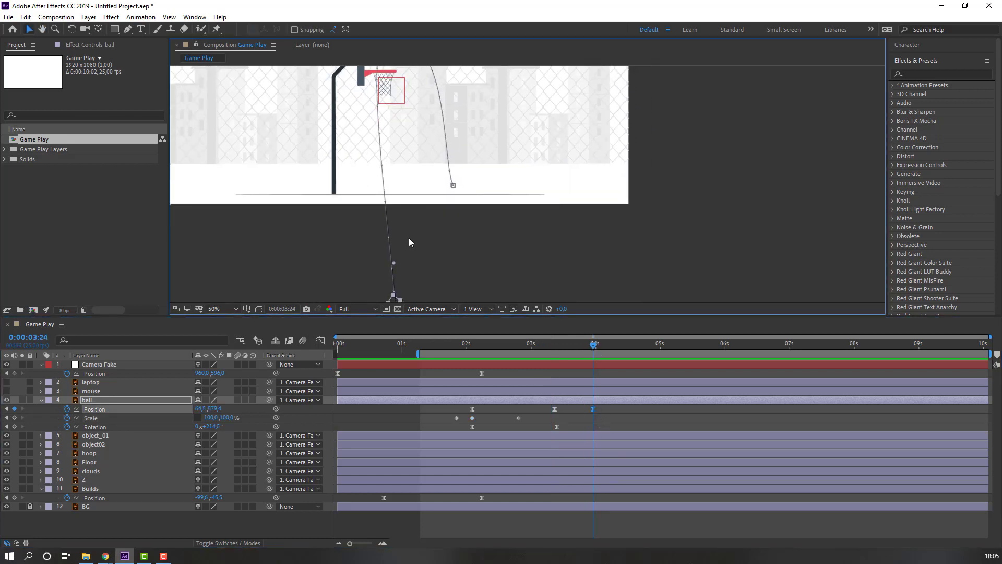
scroll(409, 242, down, 2)
scroll(458, 220, up, 4)
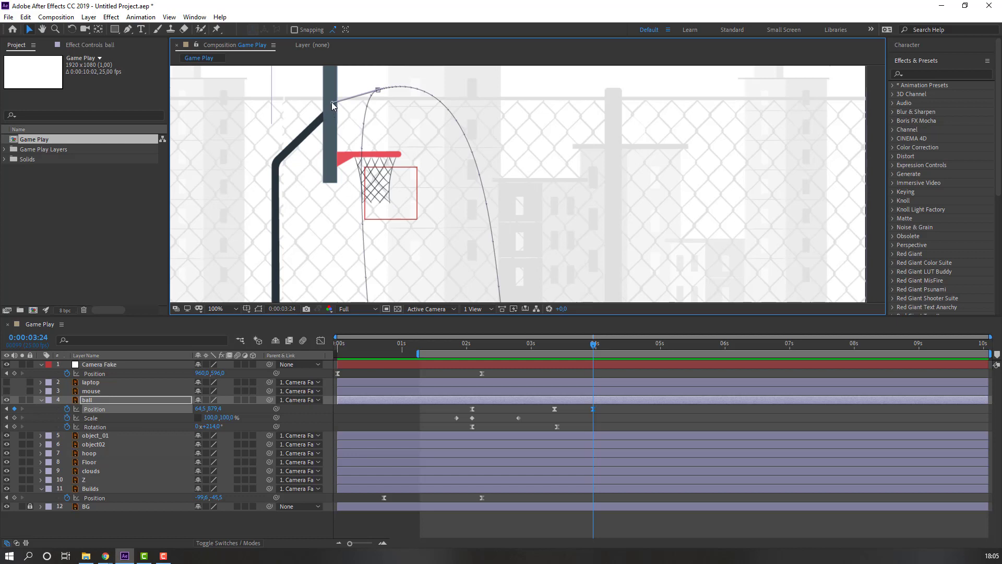
drag(332, 103, 362, 116)
Preview the ball's throw and its drop through the hoop
key(space)
key(space)
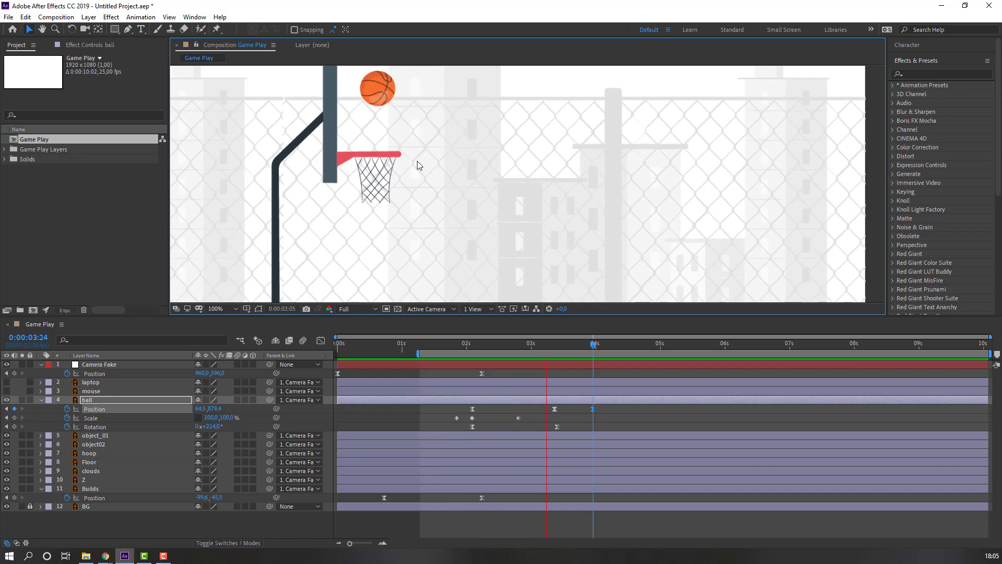
scroll(417, 165, down, 1)
key(space)
key(space)
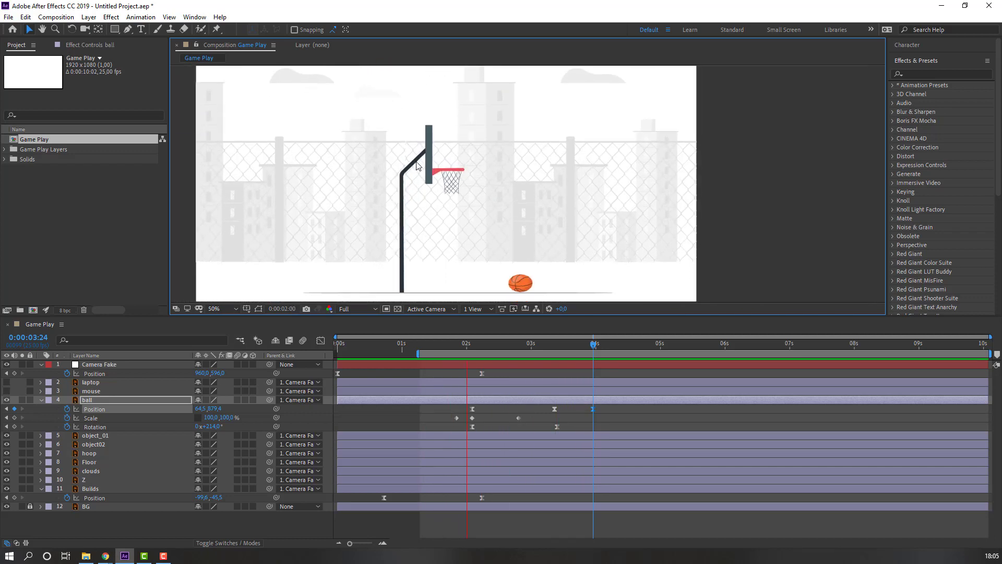
key(comma)
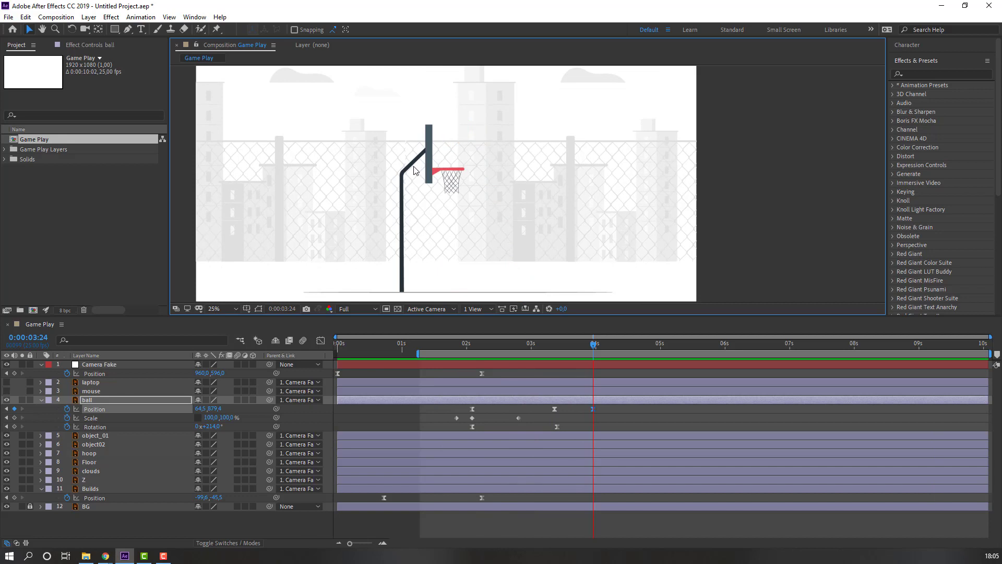
key(space)
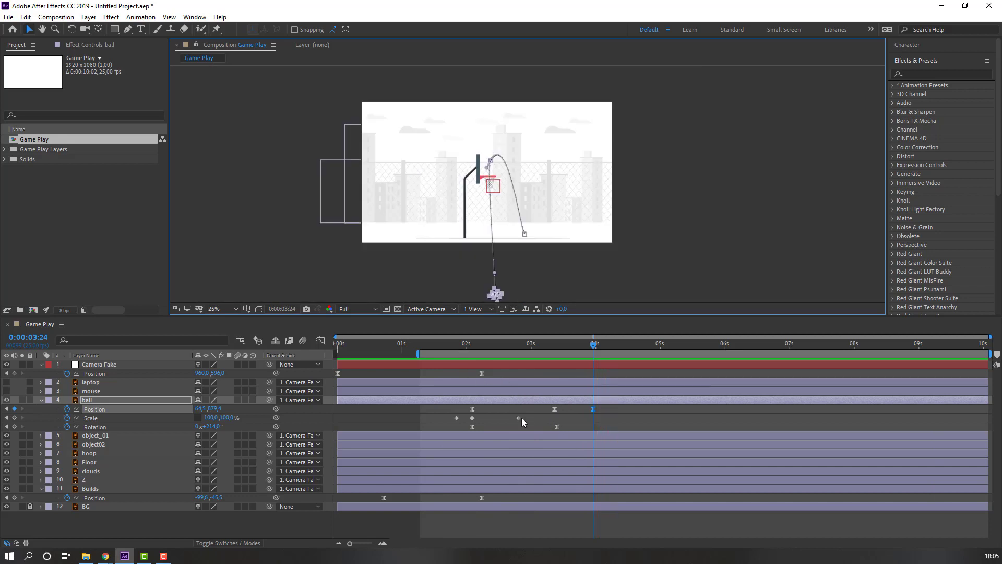
Apply Easy Ease to all three of the ball's scale keyframes and preview the throw
drag(522, 418, 450, 419)
right_click(455, 418)
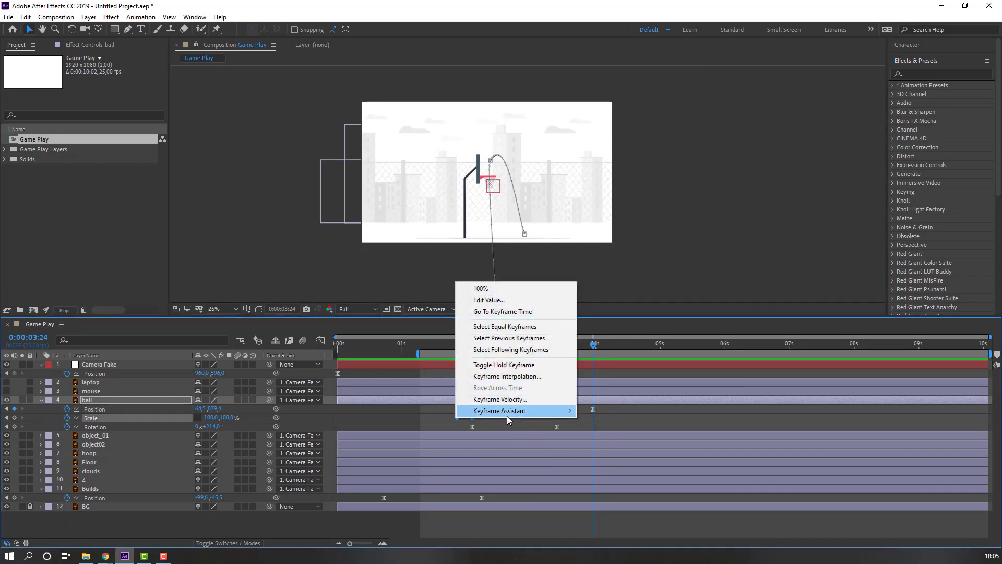
mouse_move(519, 412)
click(600, 444)
click(636, 421)
key(space)
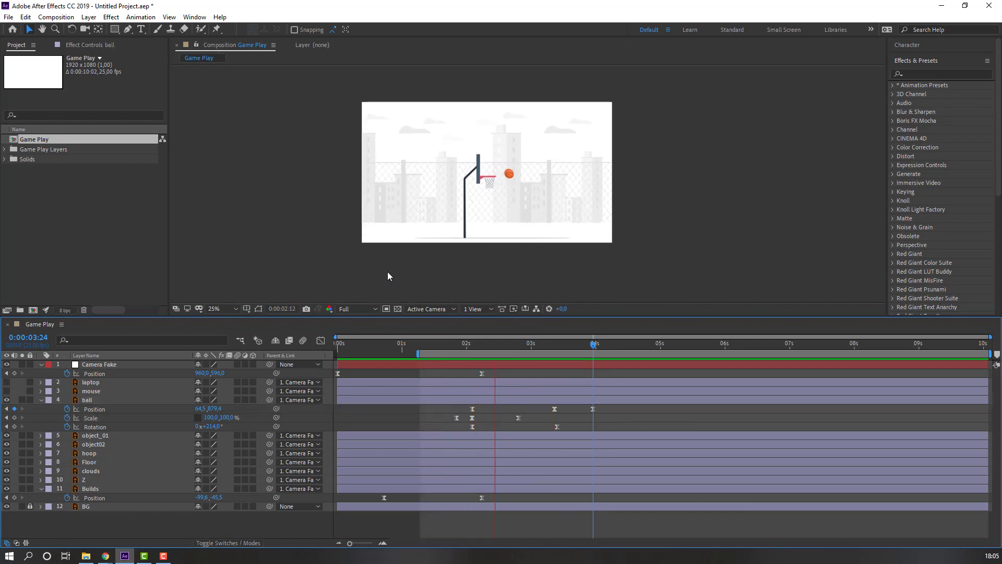
Key the Camera Fake's current position at 0:00:04:03 and set it to 960, -1056 at 0:00:04:22, previewing the downward camera move
drag(570, 343, 604, 354)
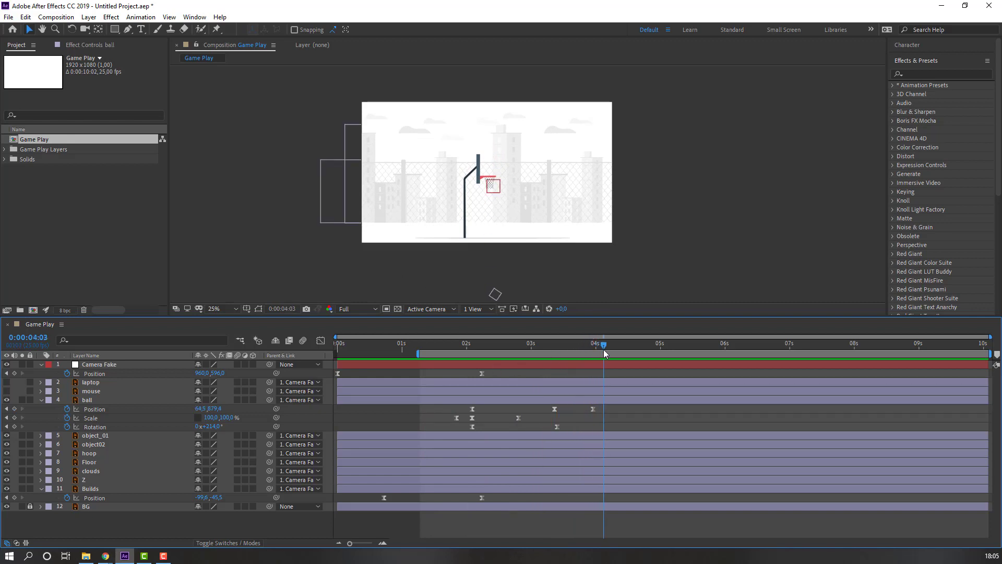
click(14, 373)
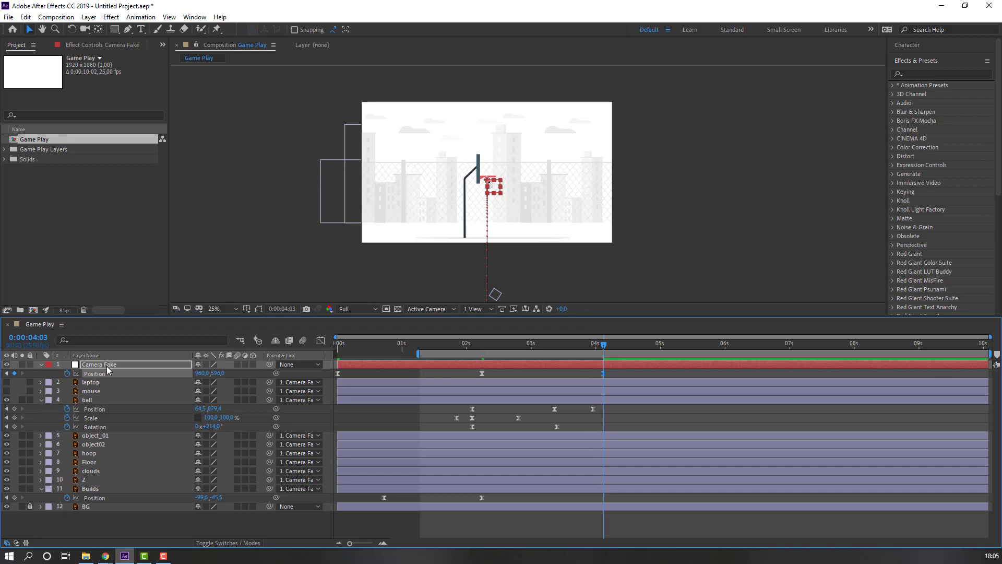
drag(613, 347, 529, 339)
key(comma)
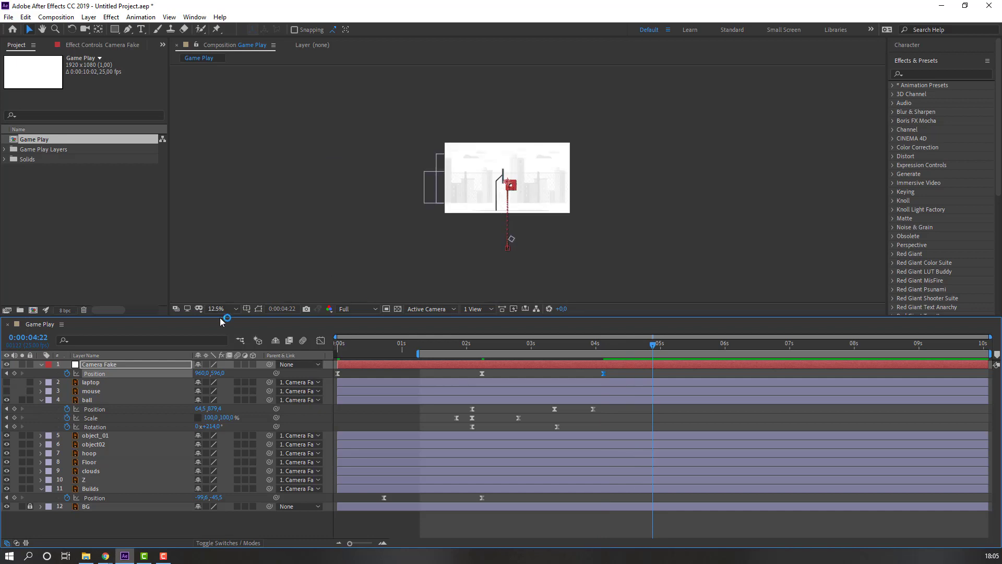
drag(214, 377, 126, 378)
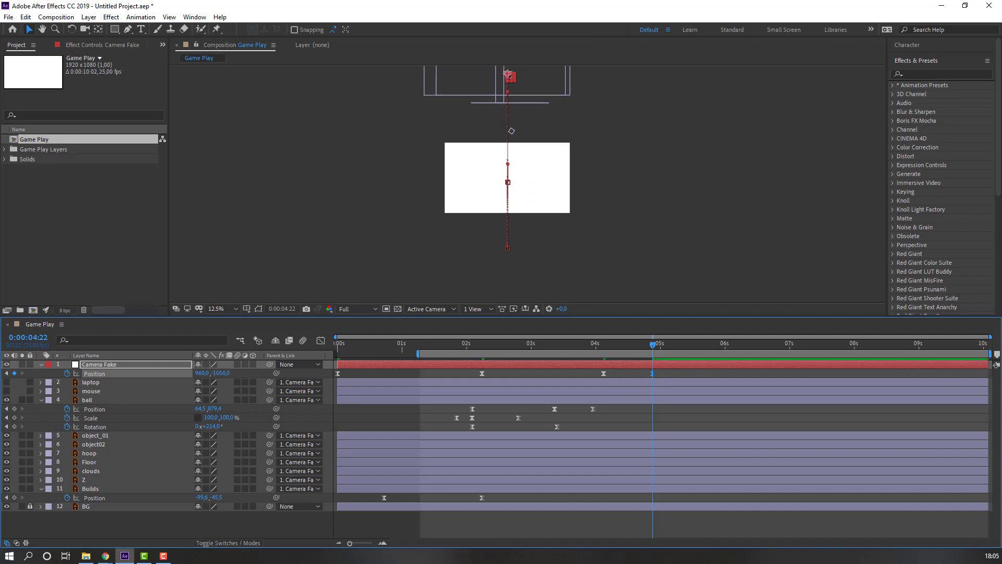
key(space)
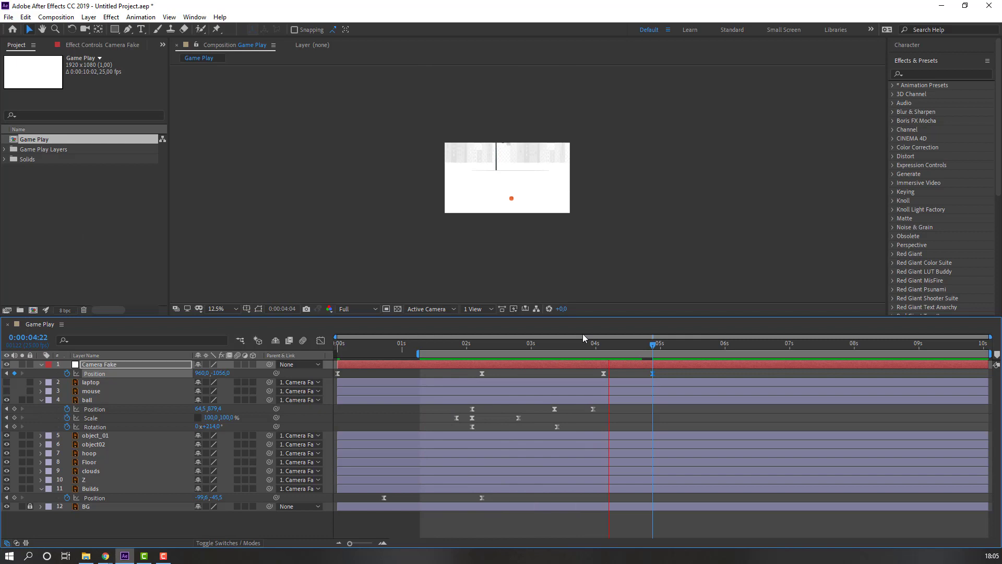
key(space)
Move the Camera Fake's 0:00:04:03 position keyframe earlier to about 0:00:03:17 and preview the timing
drag(603, 374, 576, 373)
key(space)
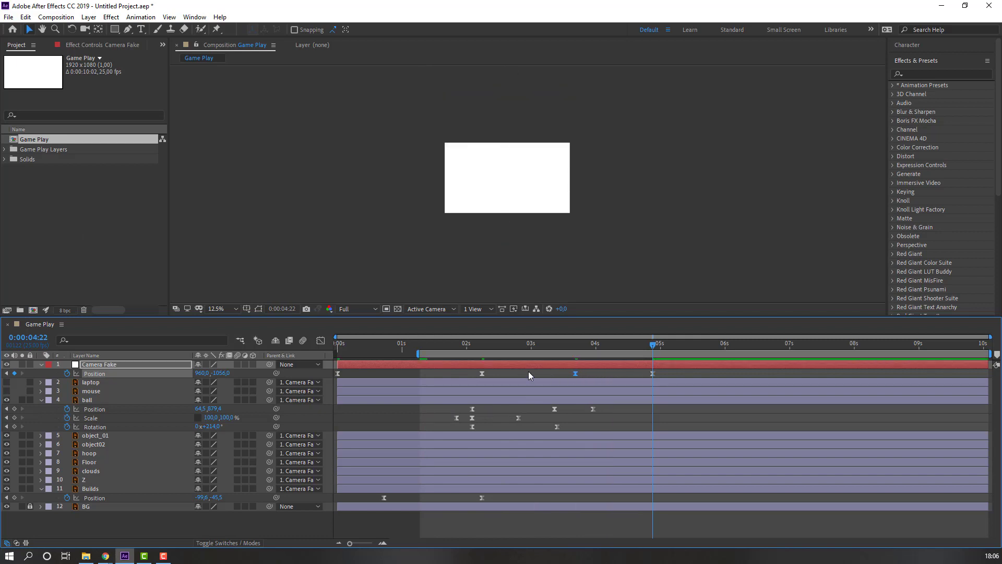
key(period)
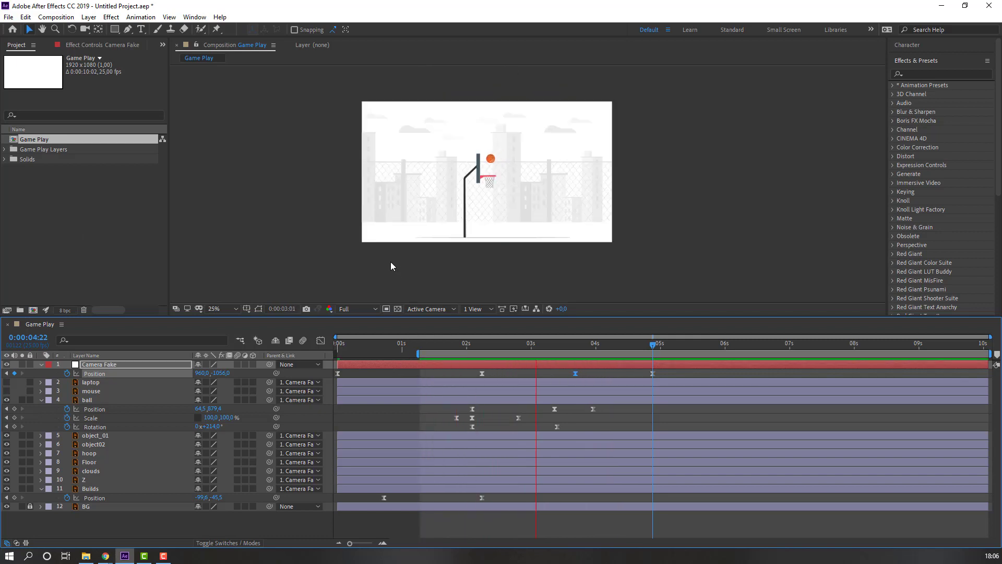
Soften the speed curve between the Camera Fake's last two position keyframes and preview with the work area starting at about 0:00:02:13
click(576, 343)
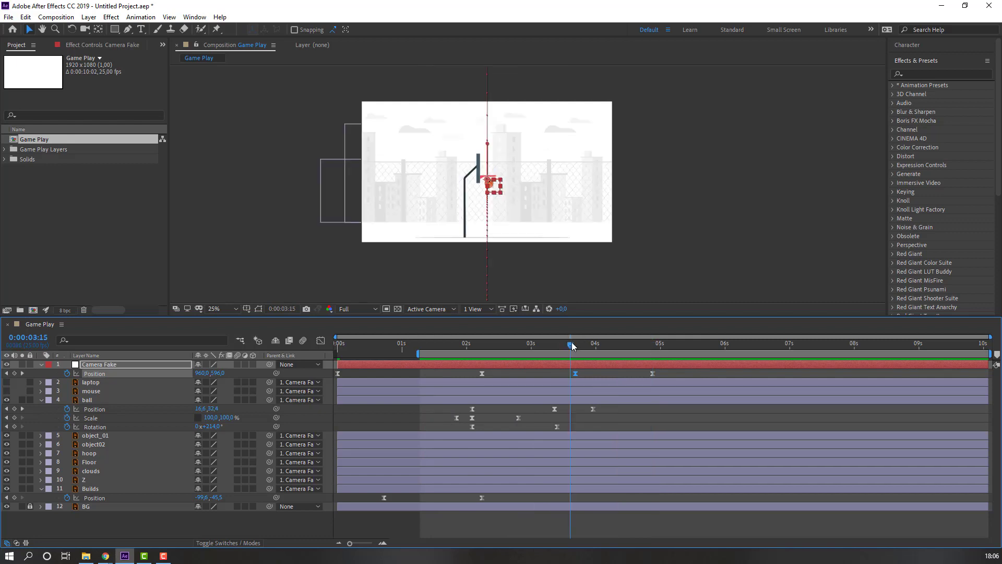
drag(663, 374, 559, 377)
click(320, 341)
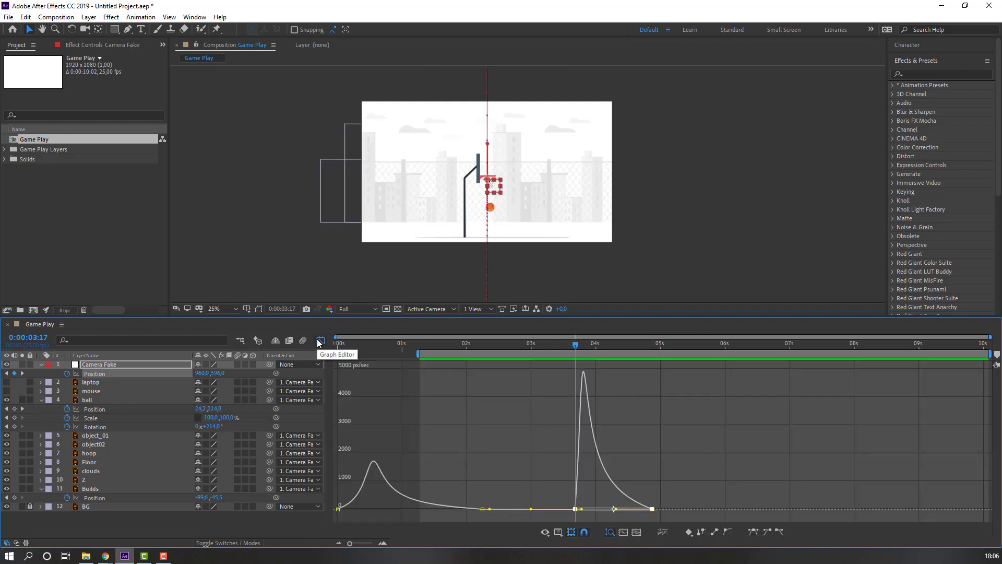
drag(581, 511, 622, 507)
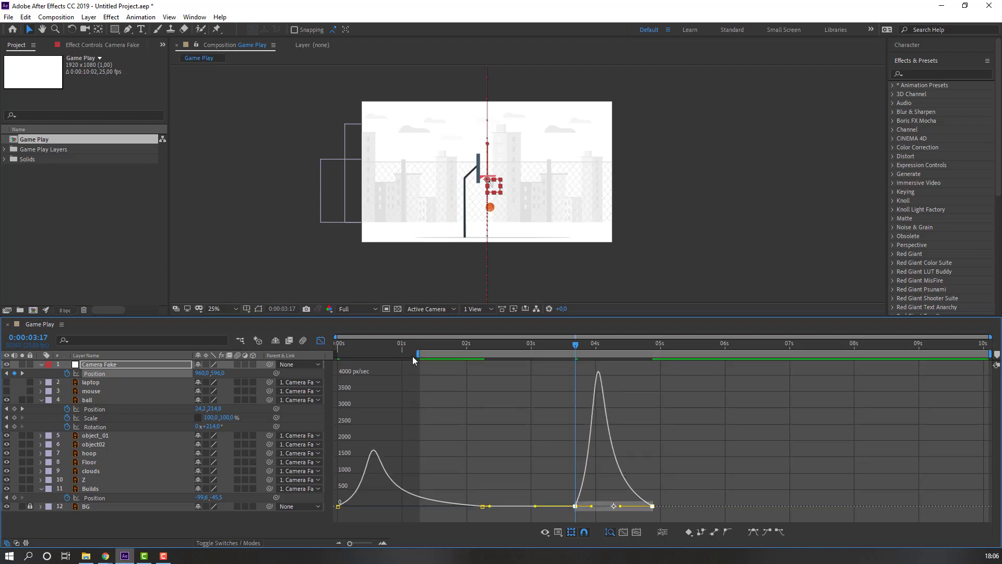
drag(415, 355, 499, 355)
key(space)
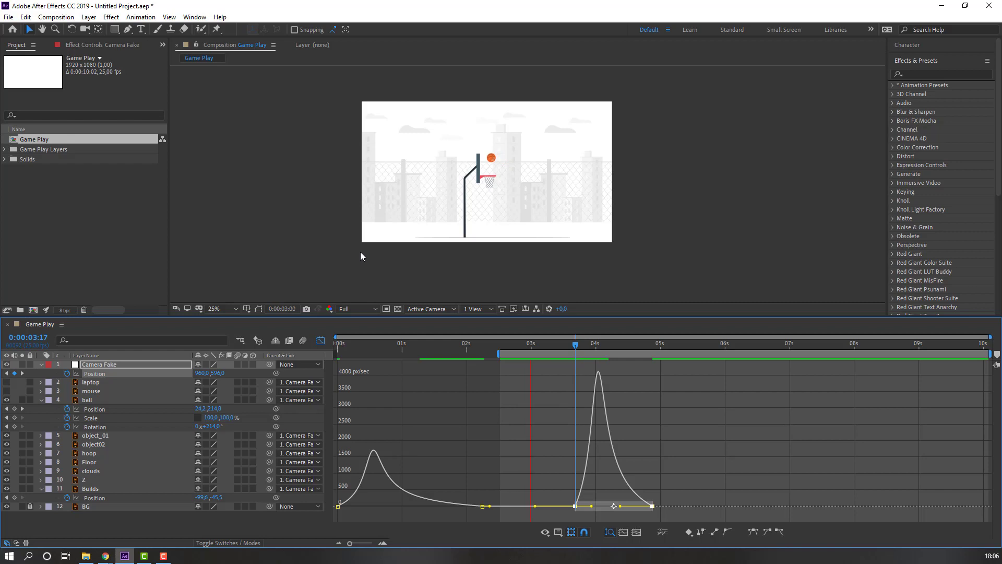
key(space)
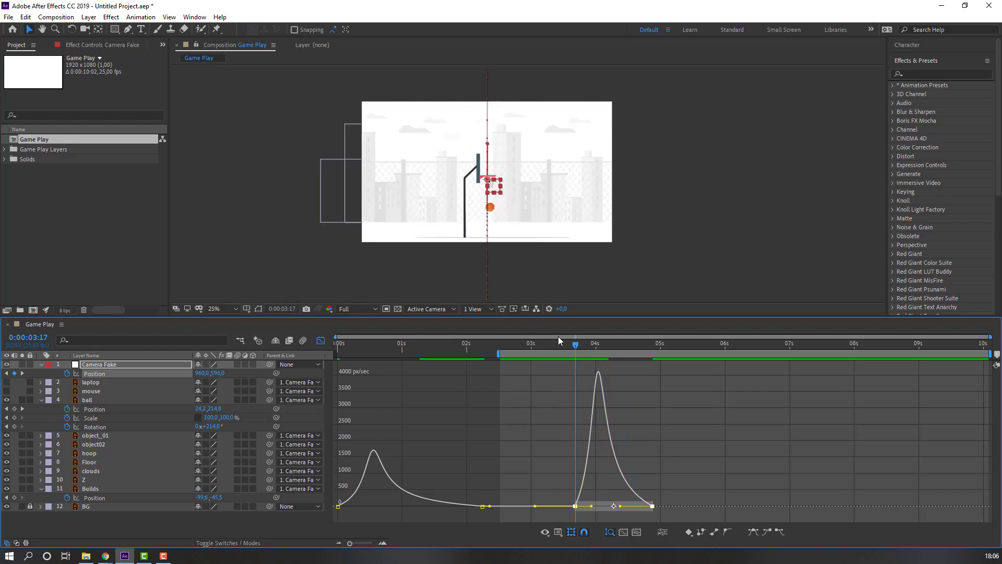
click(320, 340)
Lower the ball into the blank frame with a new position keyframe at about 0:00:04:21 and preview its fall
drag(588, 347, 629, 345)
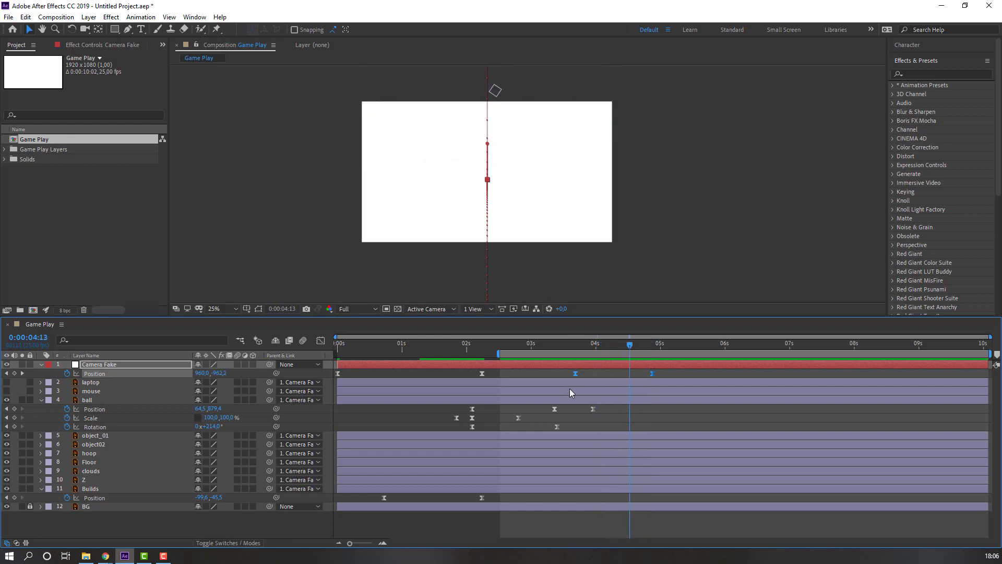
click(85, 401)
drag(214, 409, 648, 409)
click(635, 406)
key(space)
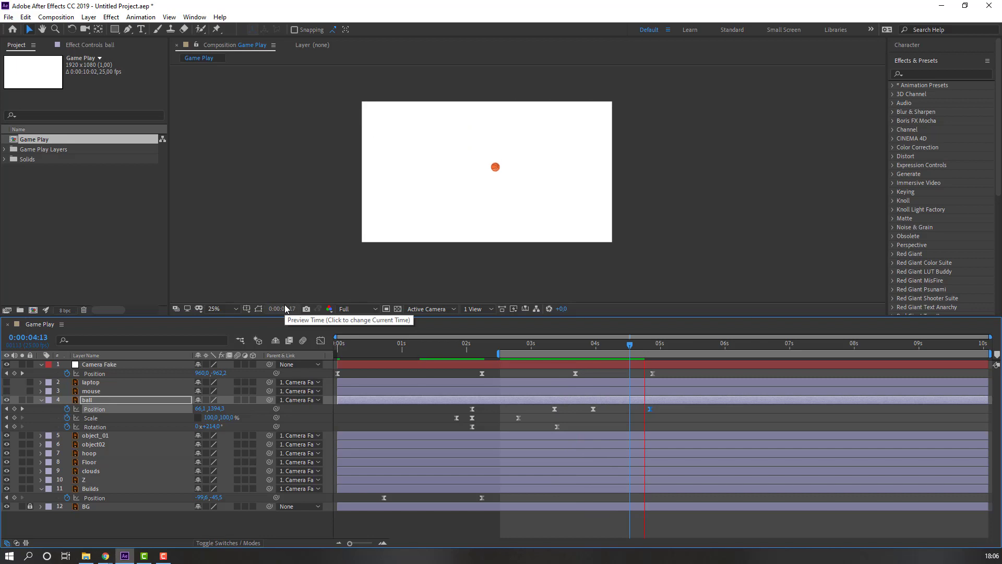
key(space)
At 0:00:04:11, show the laptop layer and move it down to the middle of the blank frame
drag(606, 345, 625, 355)
click(662, 417)
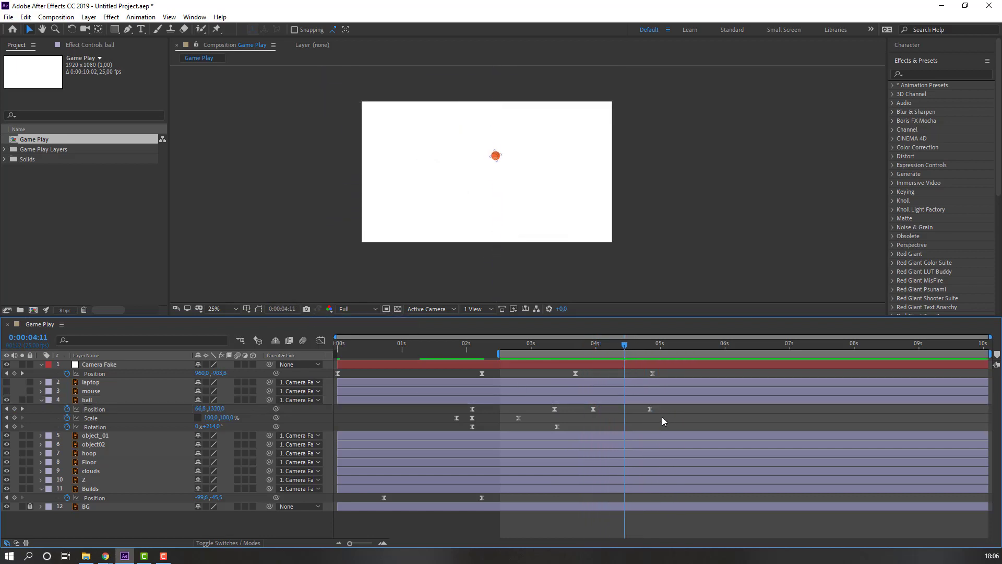
click(95, 385)
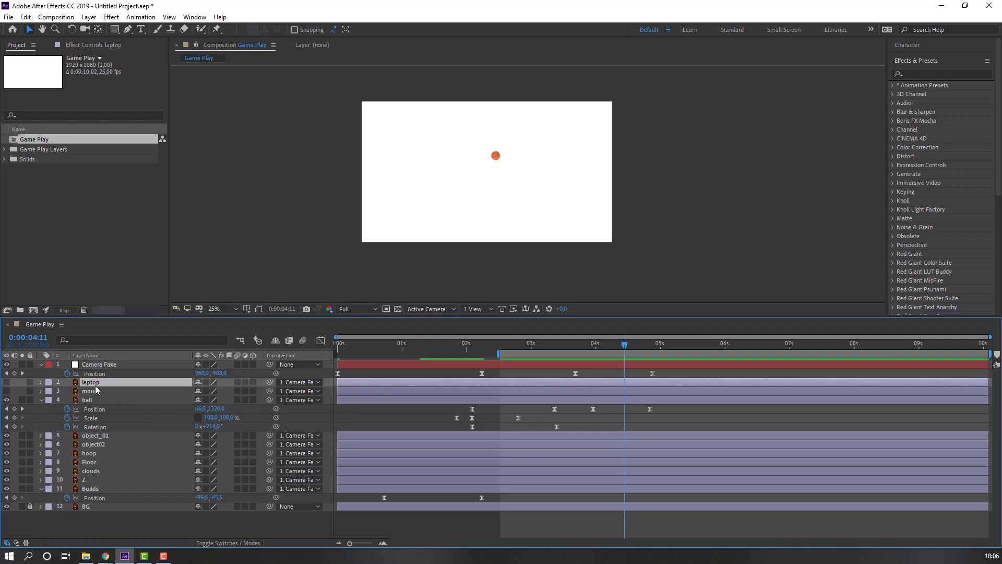
click(7, 383)
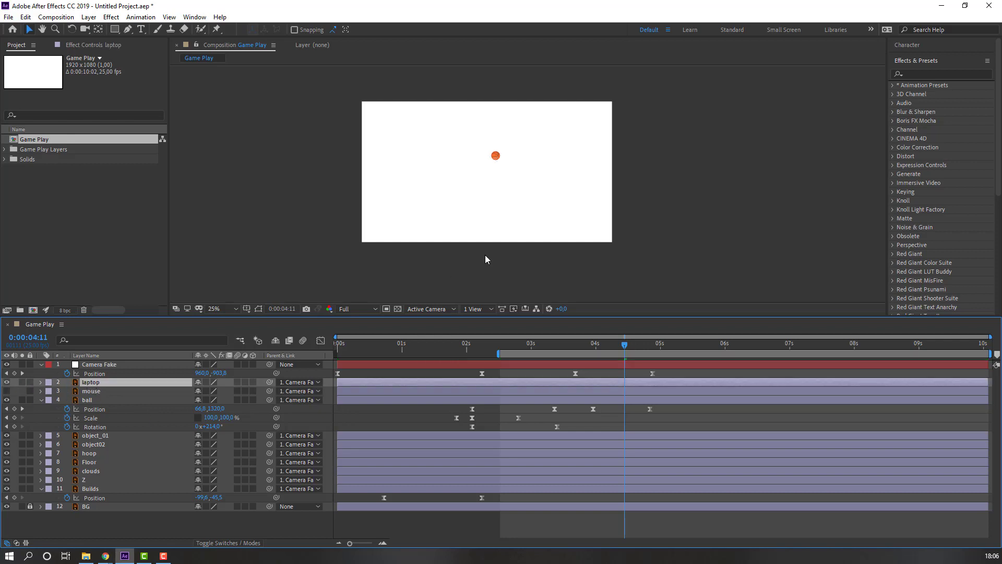
key(comma)
drag(549, 81, 518, 186)
key(period)
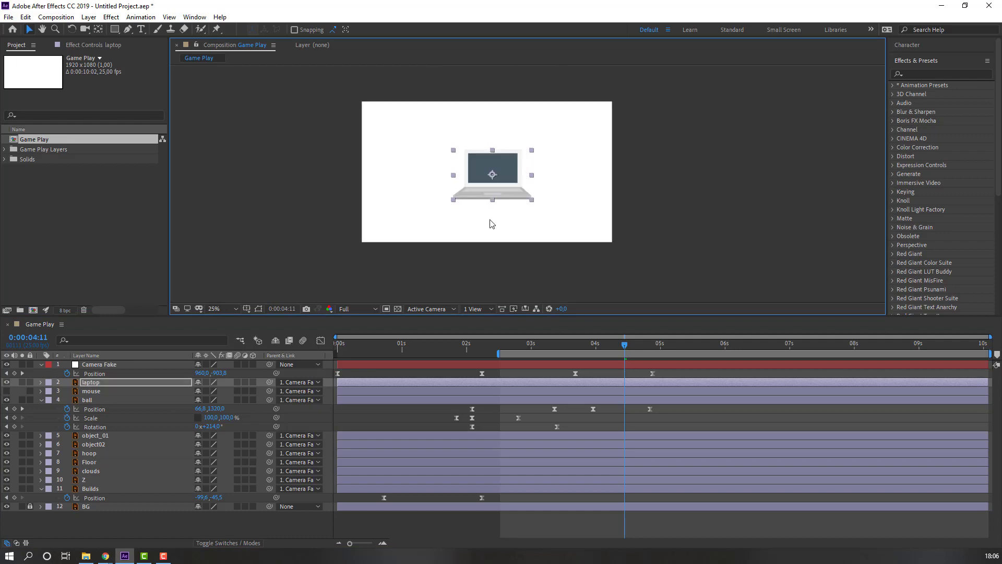
Scale the laptop to 127% and centre it horizontally in the frame
key(s)
drag(210, 391, 224, 391)
drag(503, 203, 495, 204)
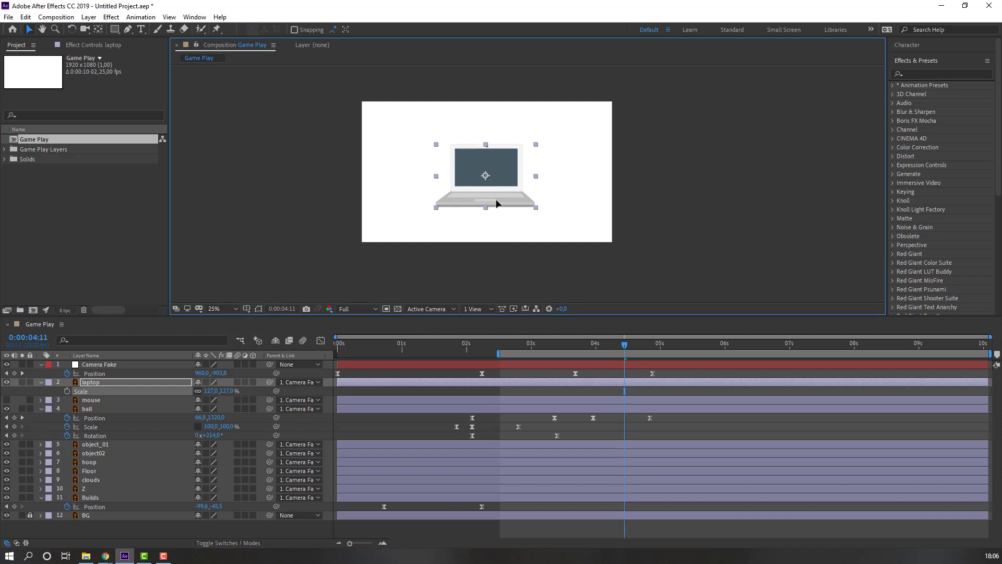
Scrub and preview the ball's fall from the hoop towards the laptop
click(557, 348)
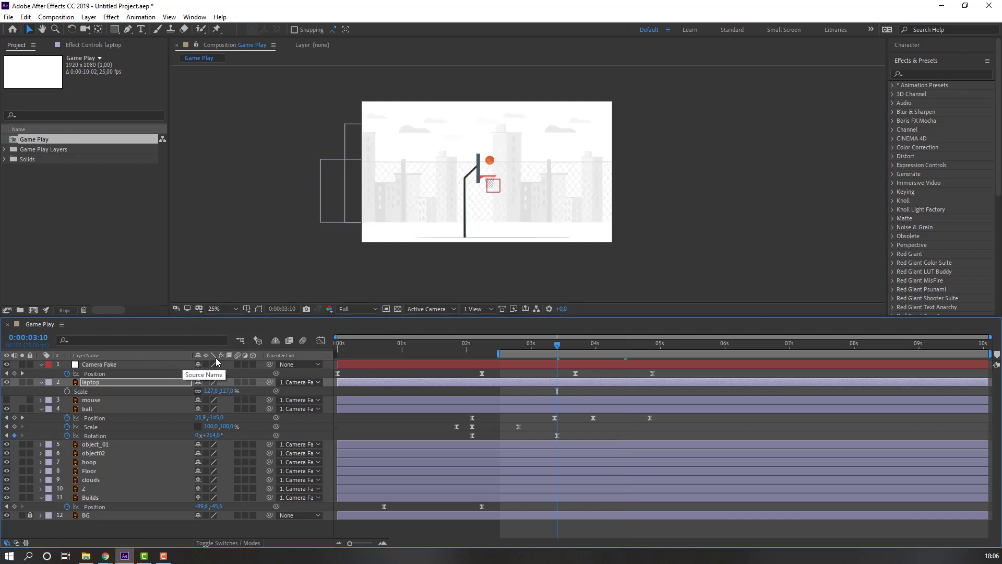
drag(526, 351, 614, 359)
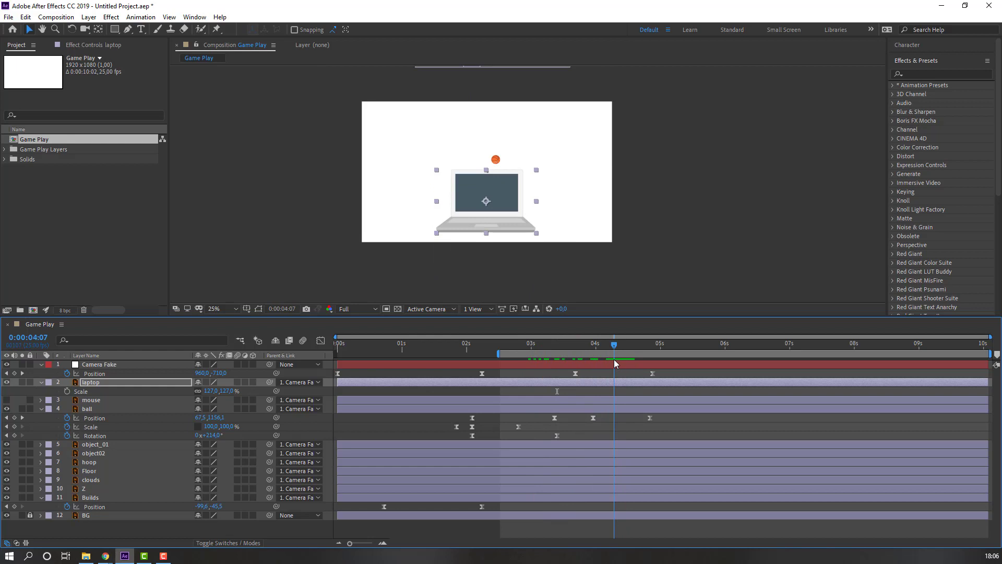
click(617, 409)
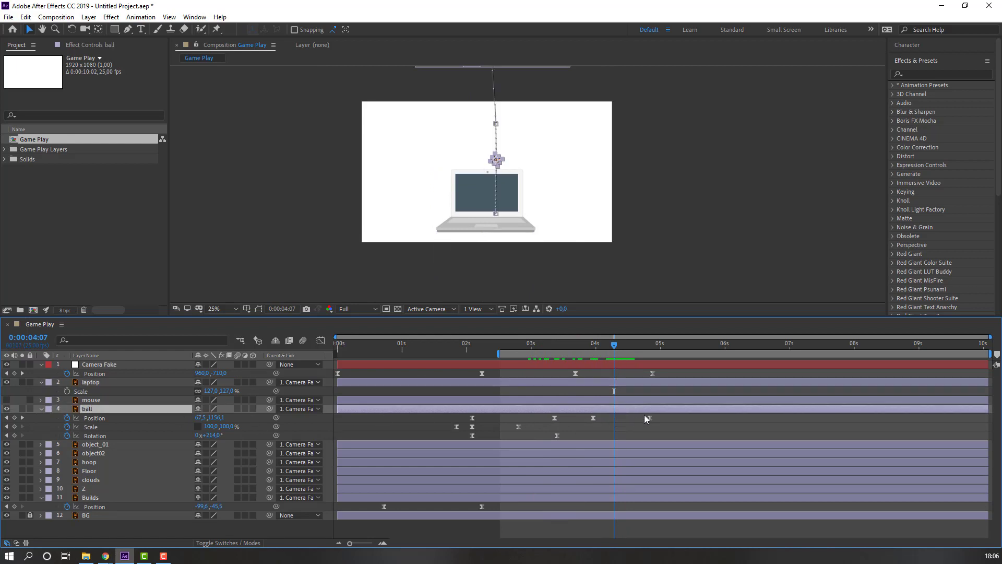
drag(600, 357, 630, 348)
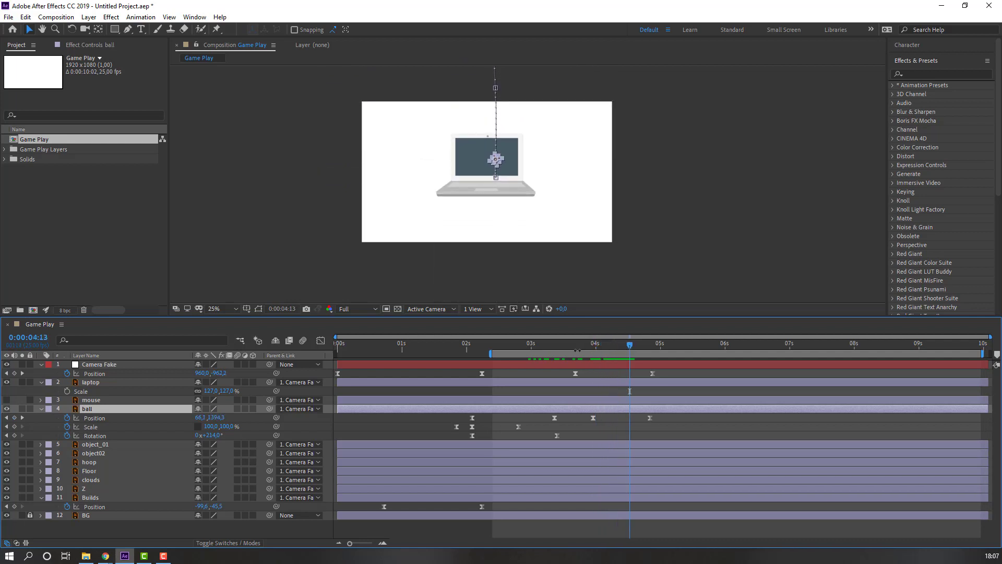
key(space)
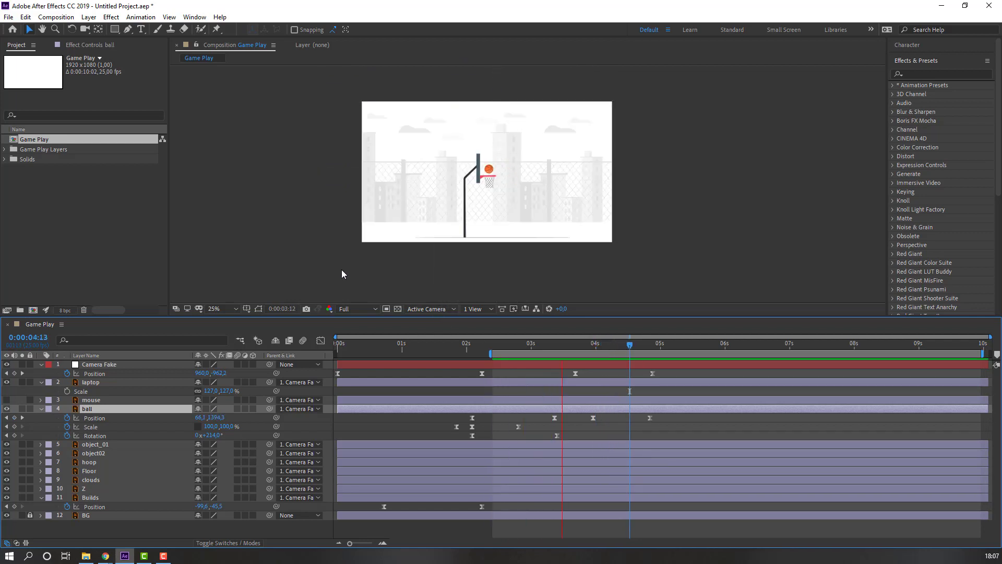
key(space)
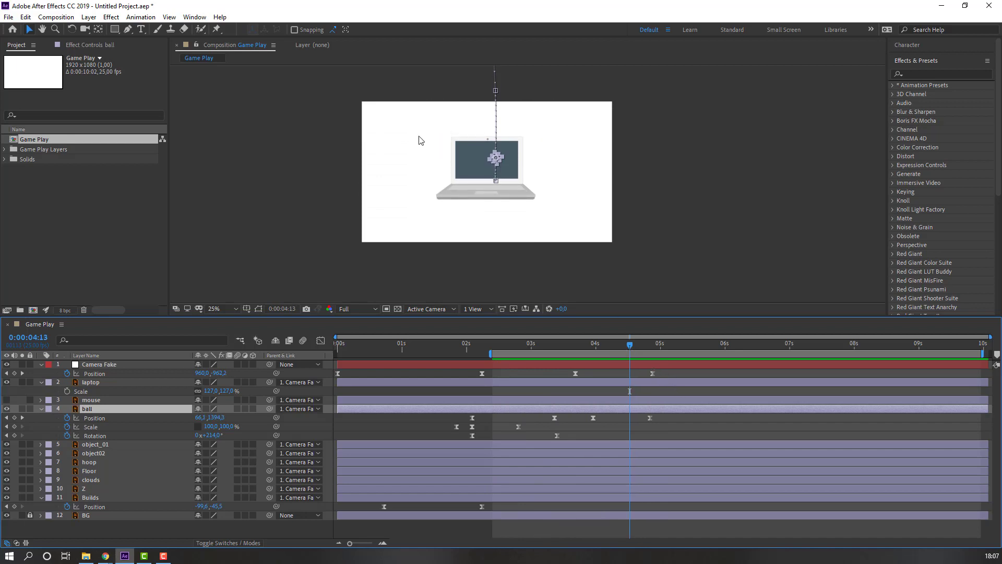
Key the ball's position at -1.9, 1394.3 at 0:00:04:13, shift the path at its 0:00:03:24 keyframe left, and preview
scroll(420, 139, up, 2)
drag(519, 181, 501, 183)
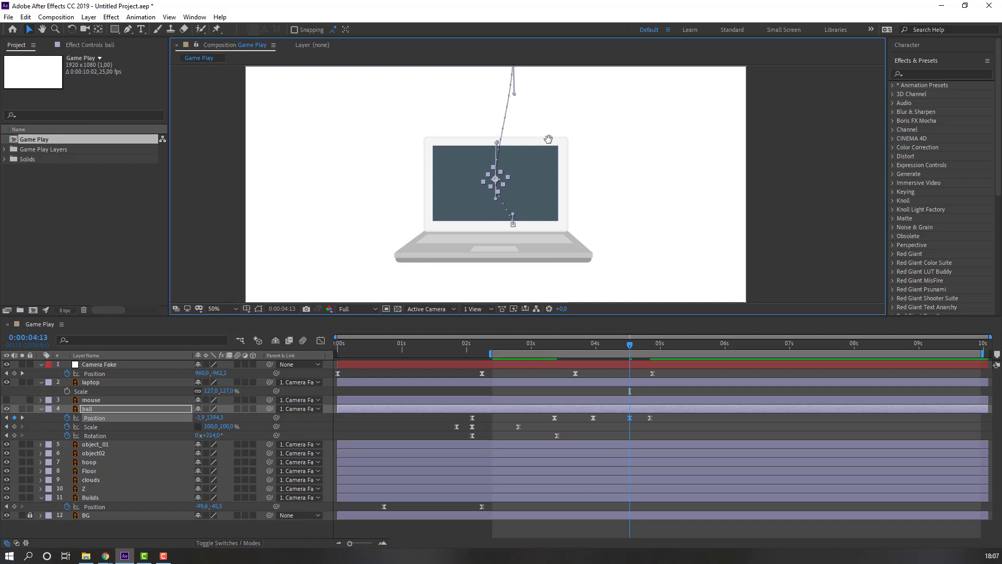
drag(553, 134, 527, 220)
drag(487, 133, 467, 133)
key(space)
scroll(508, 183, down, 2)
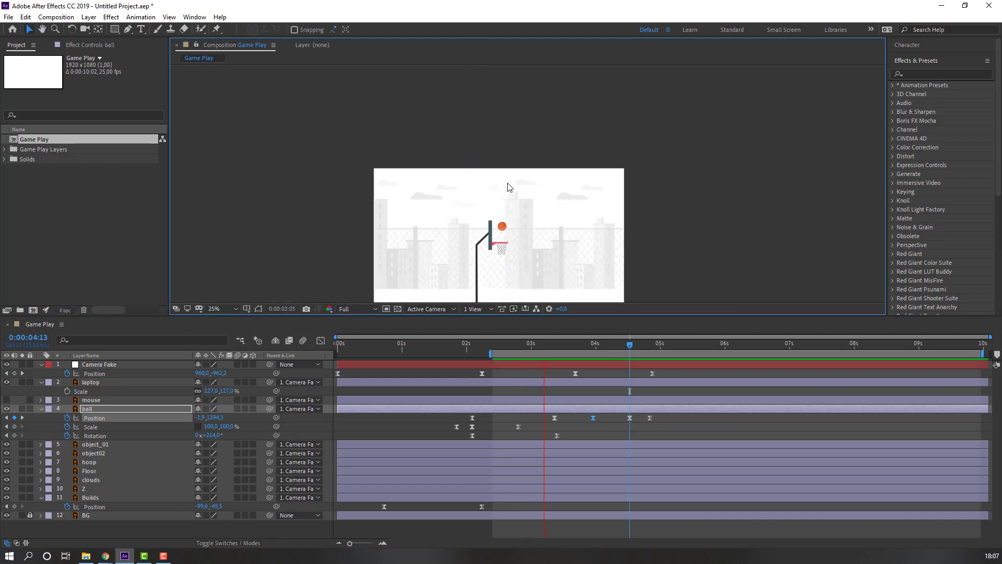
Preview the ball's fall onto the laptop, and at 0:00:04:22 move the laptop down to the vertical middle of the frame
key(space)
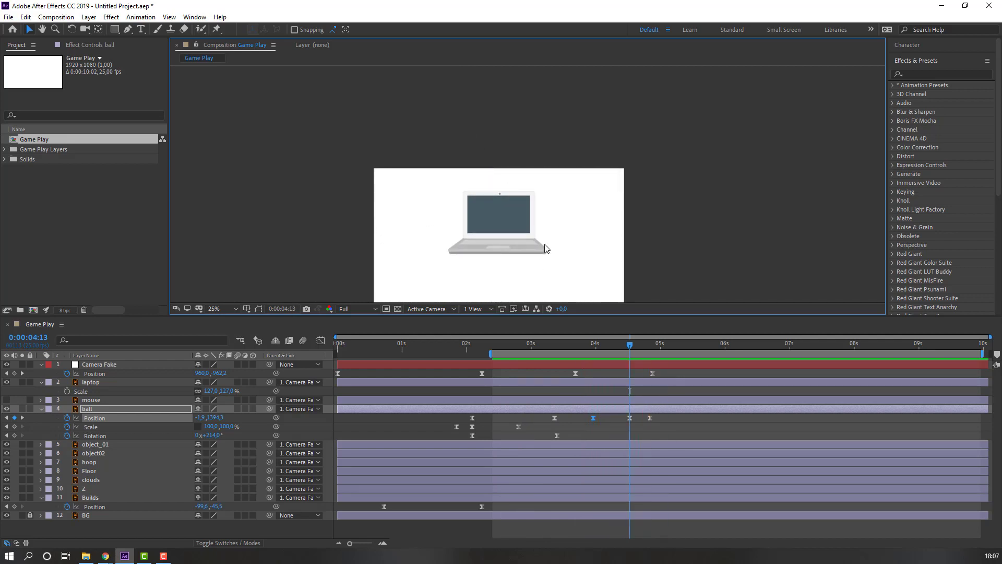
key(space)
drag(470, 275, 454, 214)
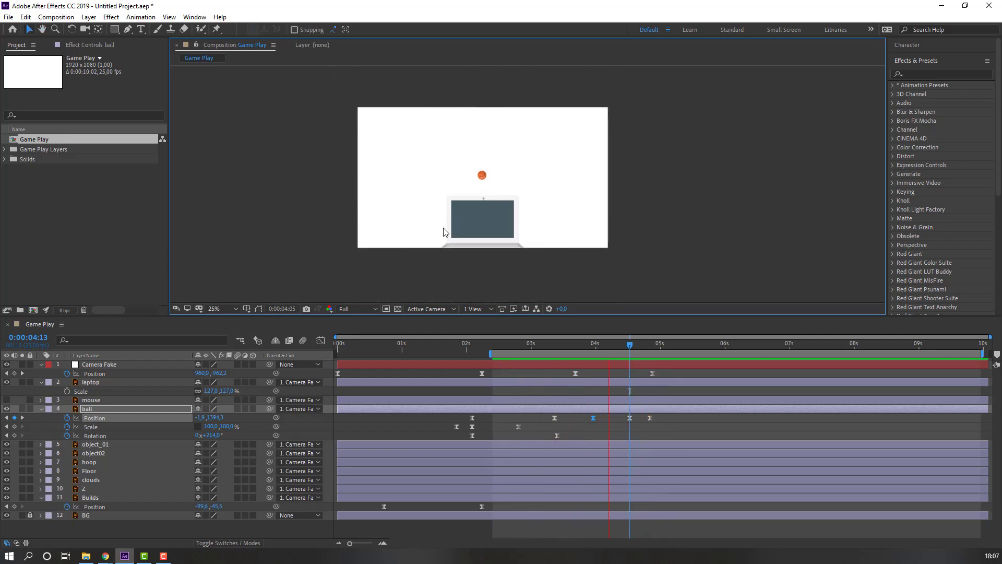
key(space)
drag(640, 341, 653, 344)
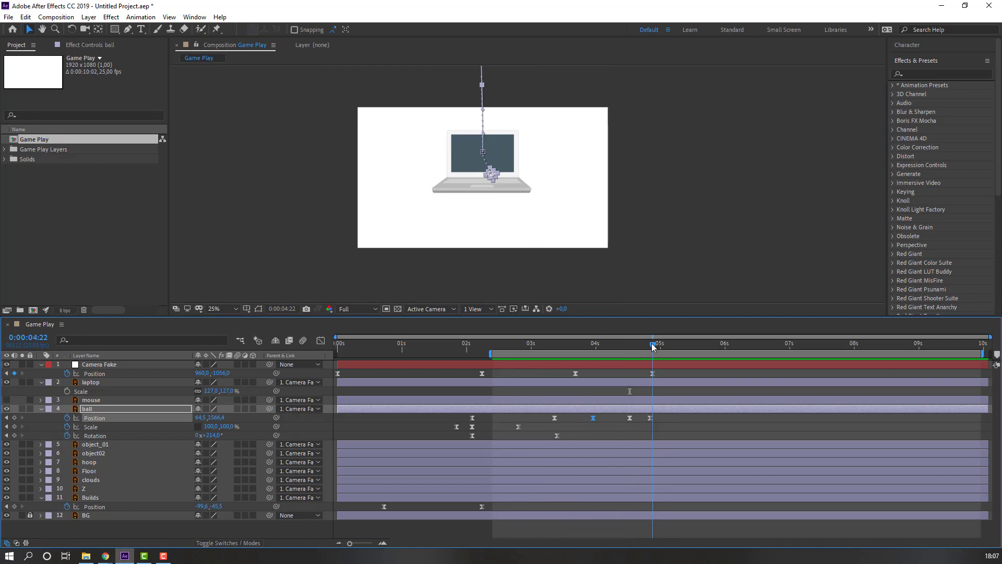
click(450, 178)
drag(499, 177, 500, 213)
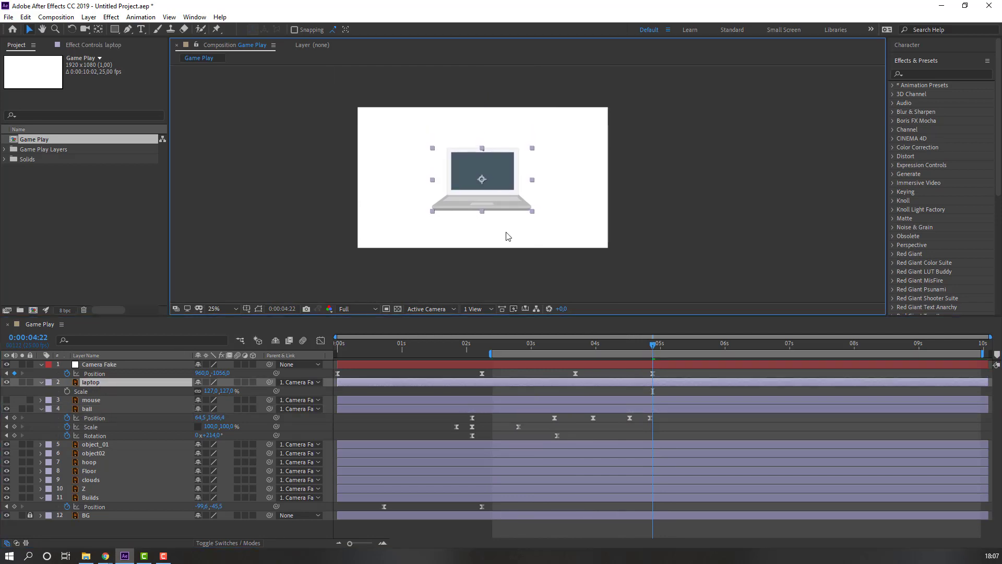
At 0:00:04:21, key the ball's position at -2.5, 1569.4 so it sits behind the laptop screen
drag(629, 346, 655, 350)
click(606, 409)
drag(664, 419, 640, 433)
key(Page_Up)
scroll(470, 219, up, 3)
drag(394, 146, 359, 148)
scroll(438, 191, down, 1)
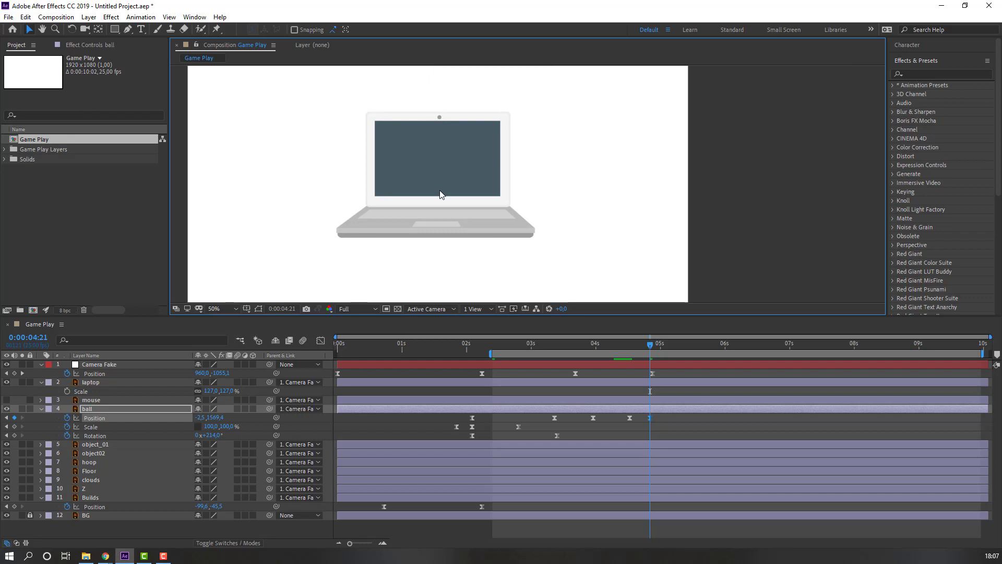
Preview the shot through the hoop and scrub the ball's drop behind the laptop up to 0:00:04:15
key(space)
scroll(459, 203, down, 2)
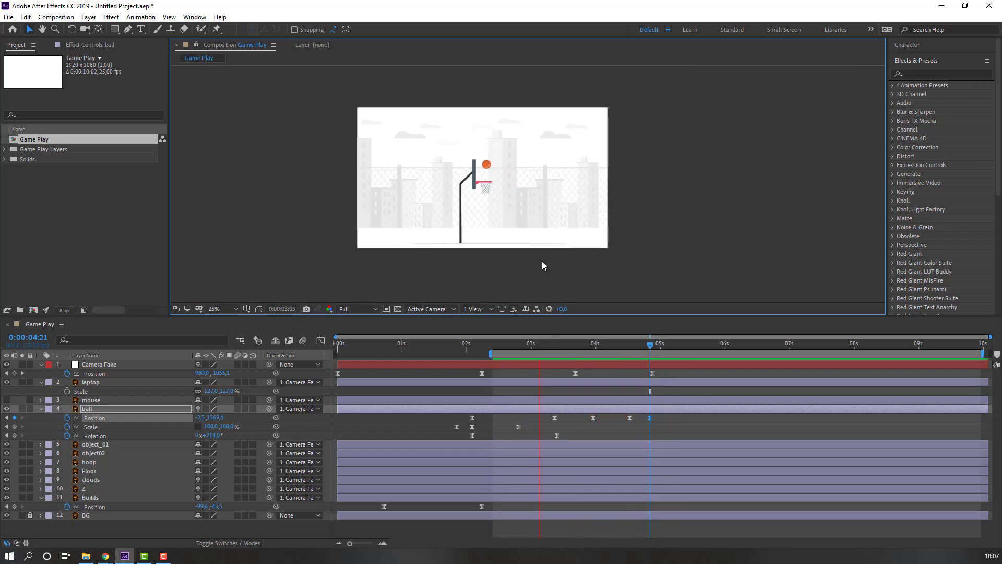
drag(598, 344, 636, 346)
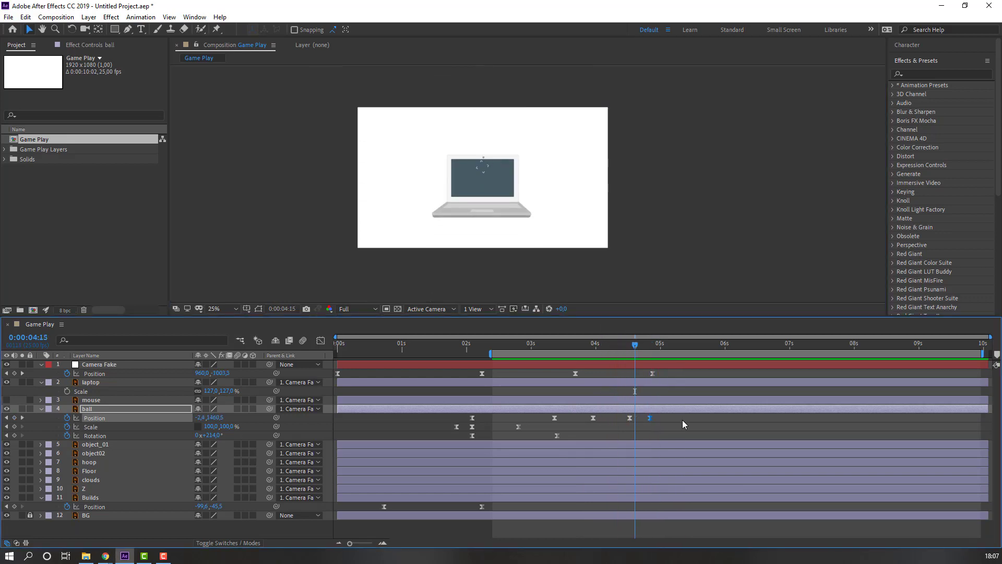
With no layer selected, draw a rounded rectangle of about 191 x 64 px on the laptop screen as a new shape layer
click(684, 423)
key(period)
click(115, 29)
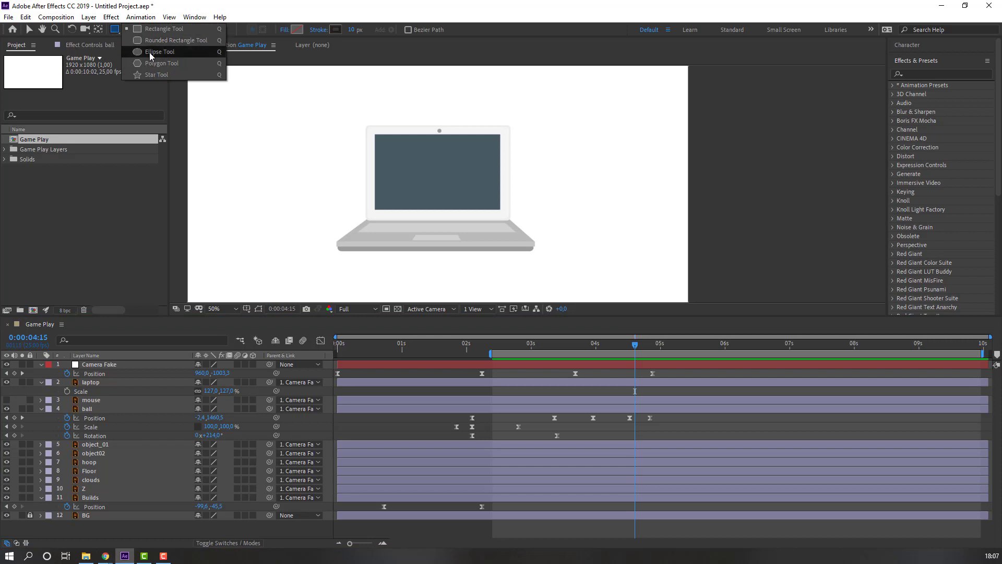
click(149, 53)
click(114, 30)
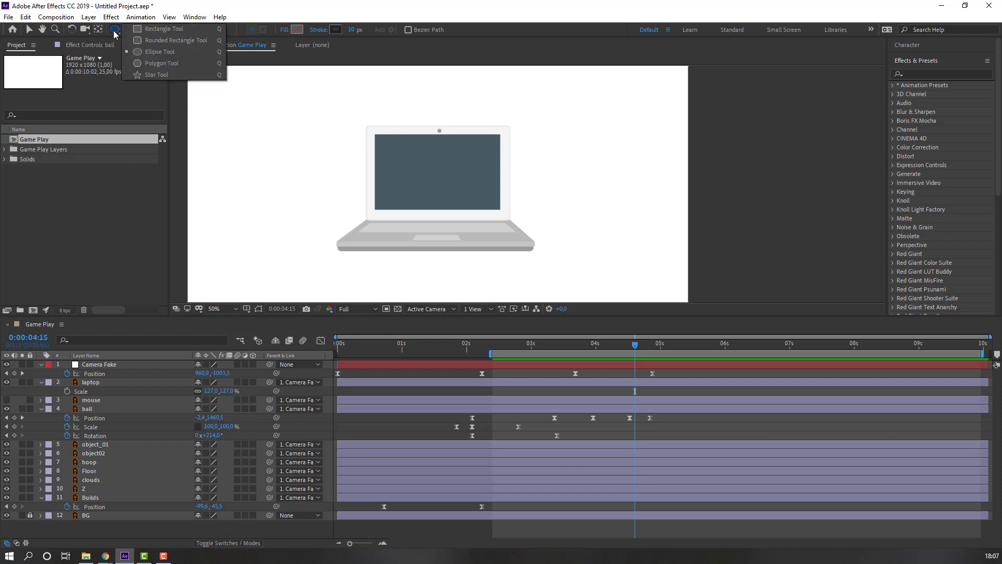
click(178, 42)
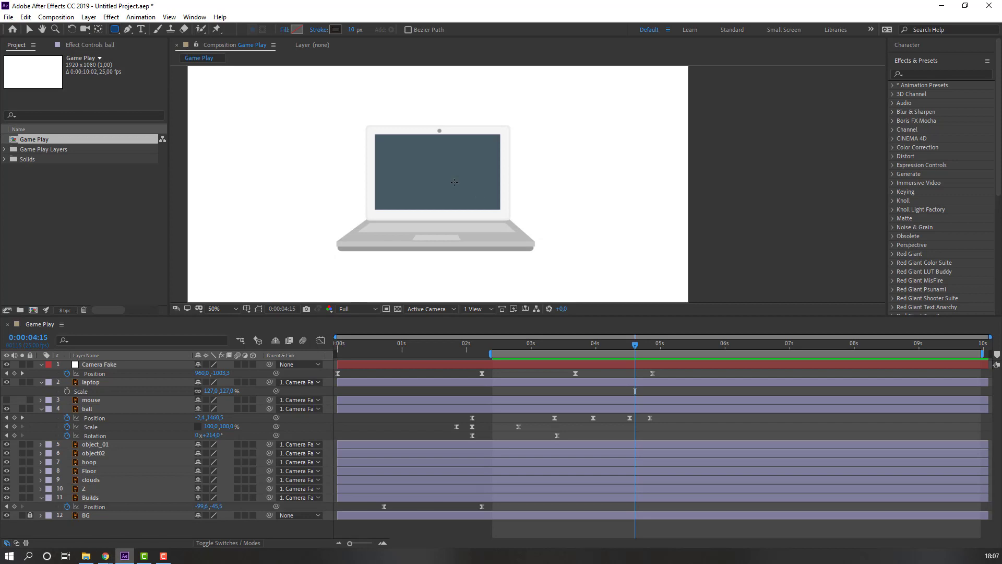
scroll(528, 184, up, 2)
drag(326, 146, 424, 177)
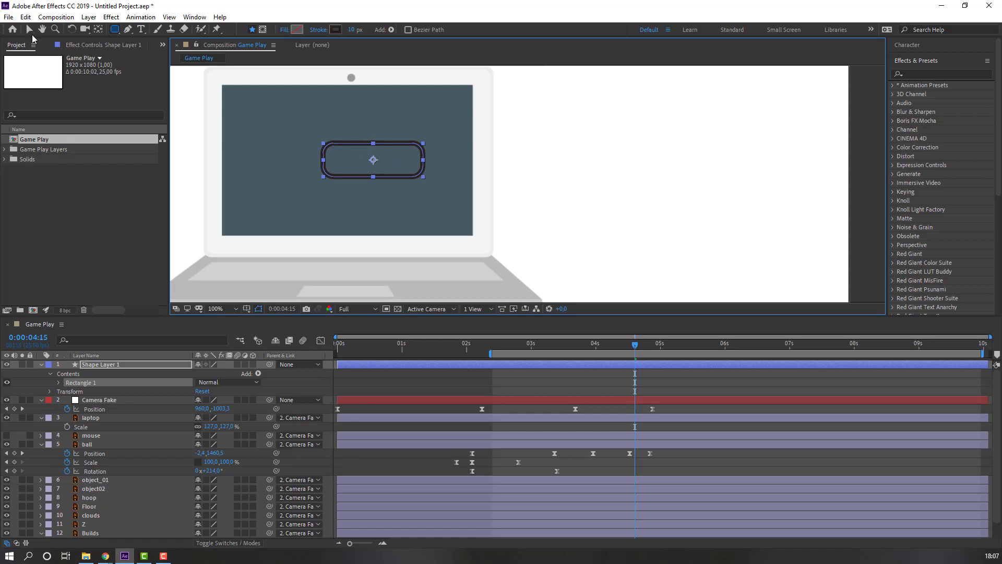
Collapse the new shape layer's properties and rename the layer "button"
click(30, 30)
click(43, 364)
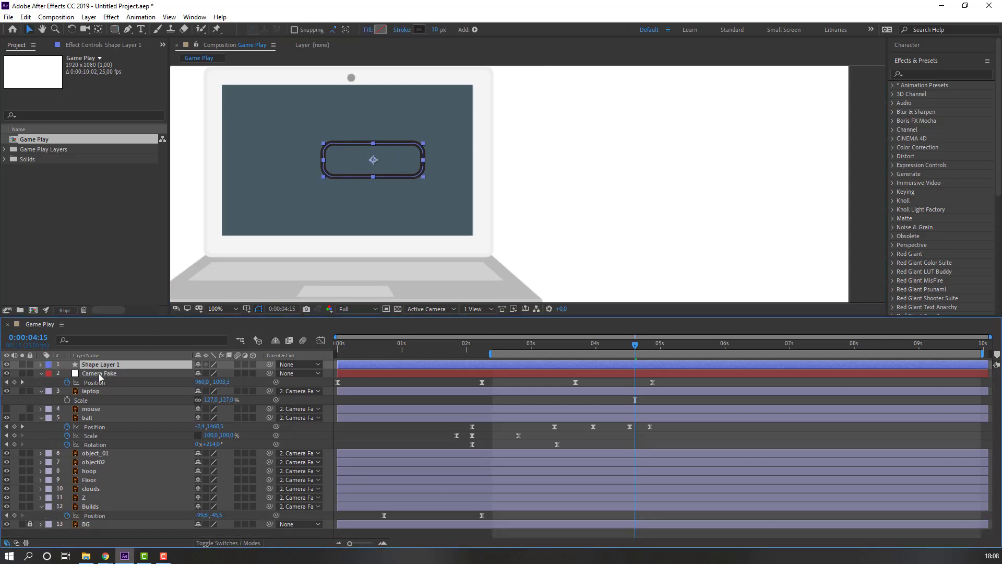
key(Return)
text(b)
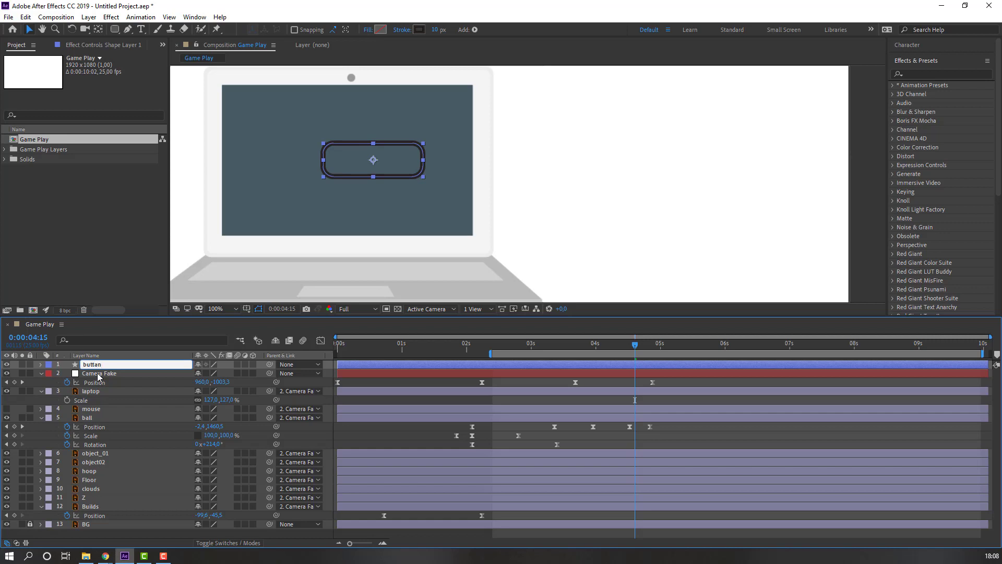
text(utton)
key(Return)
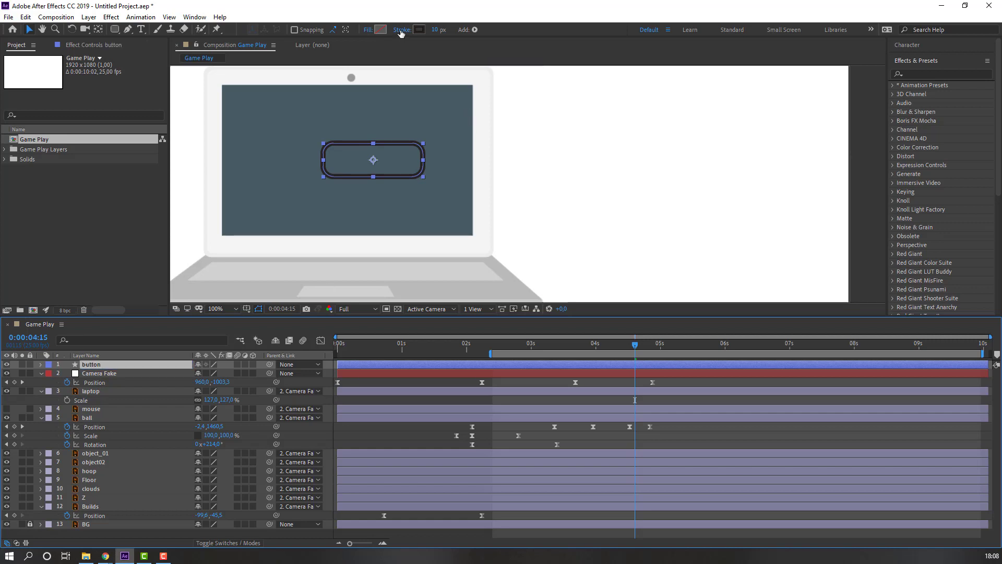
Remove the stroke from the button shape by setting it to none
click(402, 29)
click(260, 213)
click(296, 273)
Fill the button shape with the red colour FF5860
click(381, 30)
drag(249, 367, 191, 338)
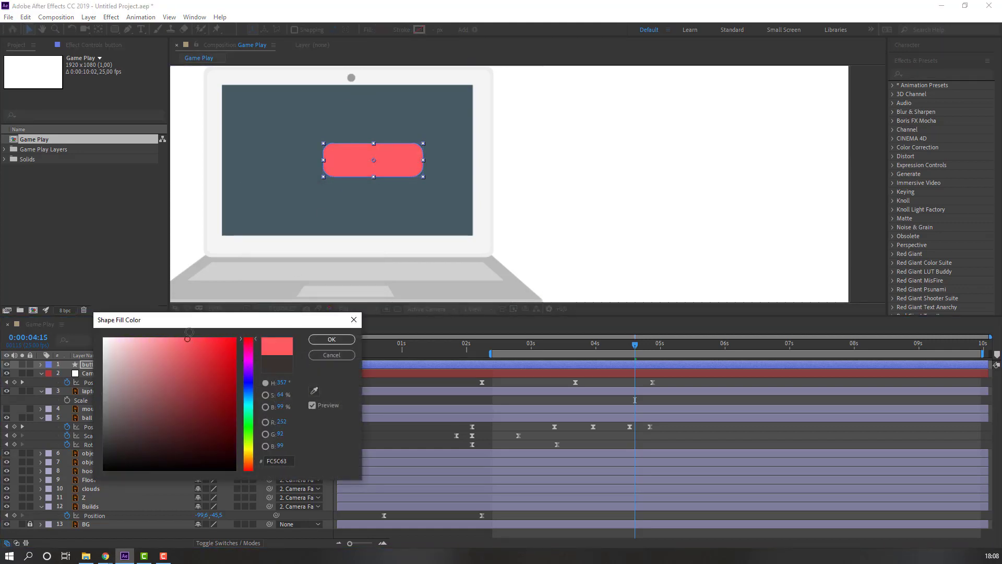
click(331, 339)
At 0:00:03:16, sample the basketball's orange, F76D2F, as the button's fill colour
drag(607, 341, 573, 343)
click(381, 29)
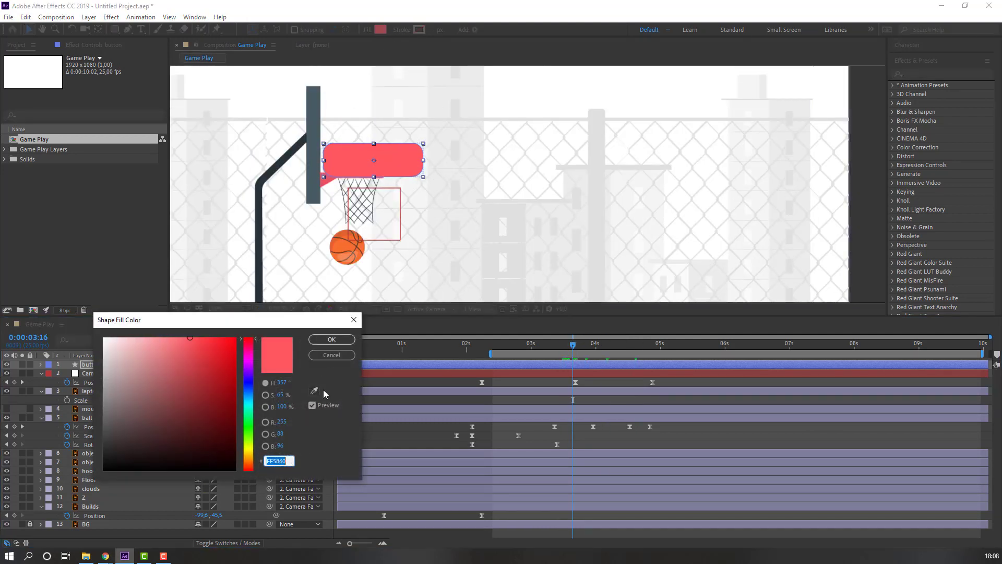
click(314, 390)
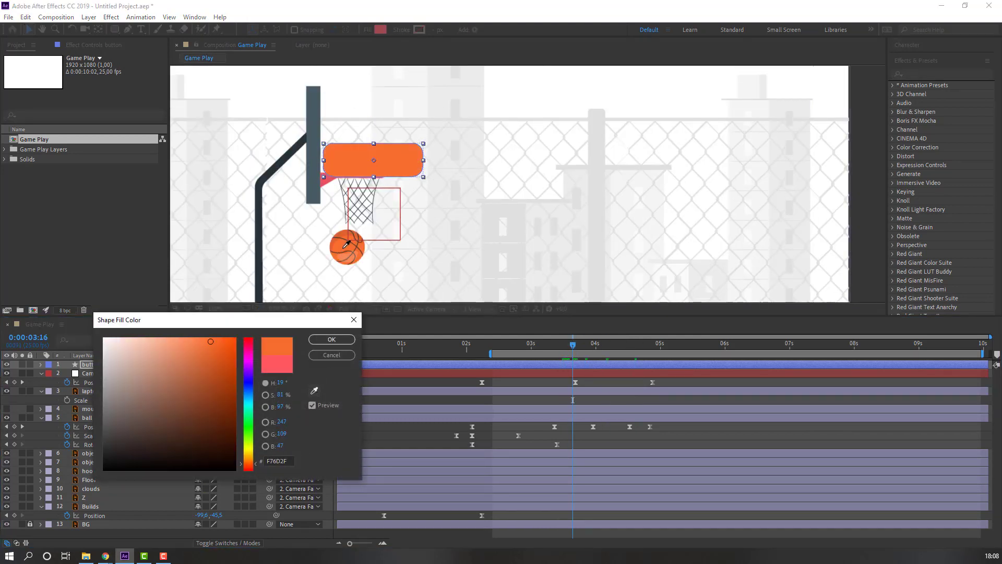
click(333, 340)
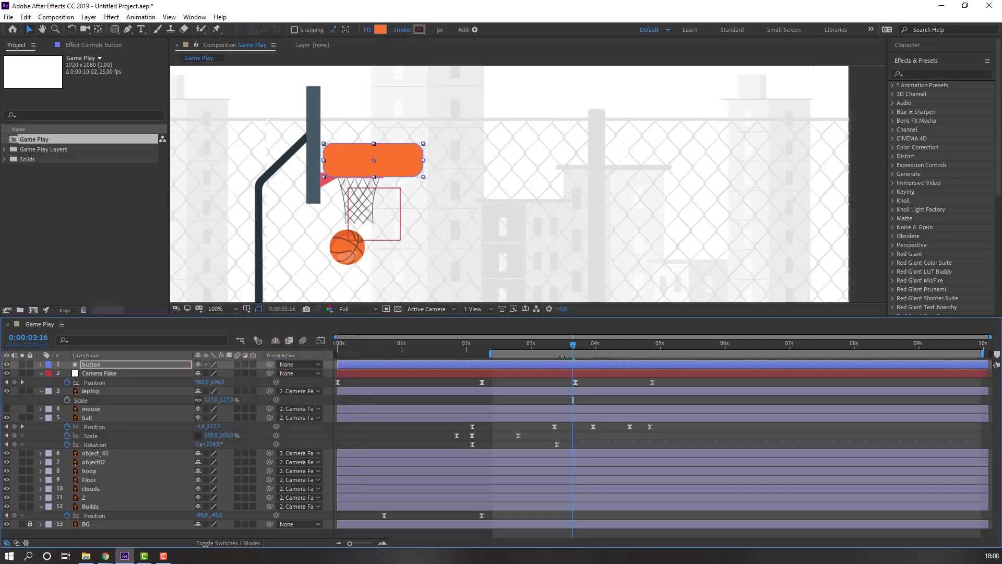
At about 0:00:05:03, centre the button on the laptop screen and parent it to the laptop layer
drag(565, 342, 668, 345)
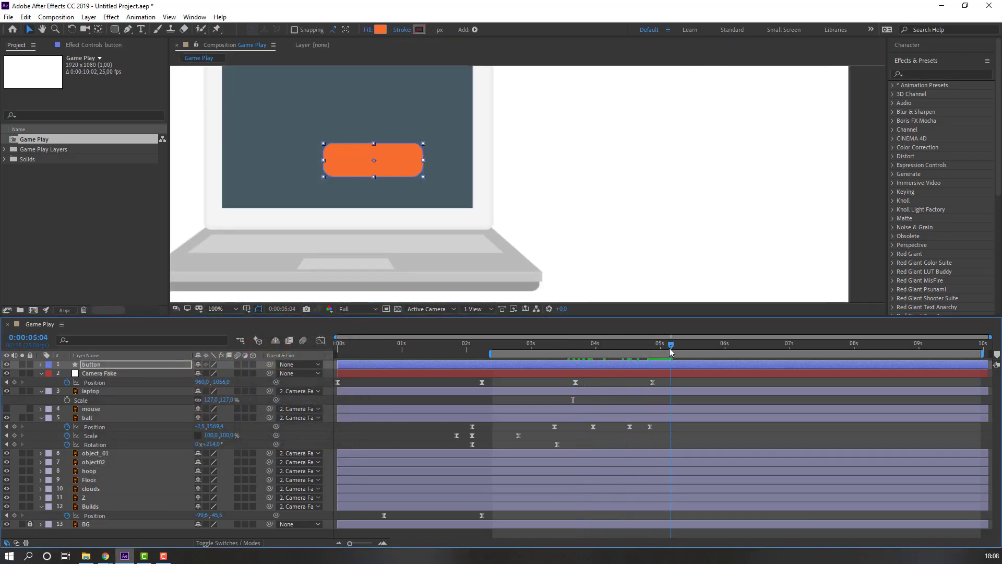
drag(342, 162, 336, 194)
click(129, 363)
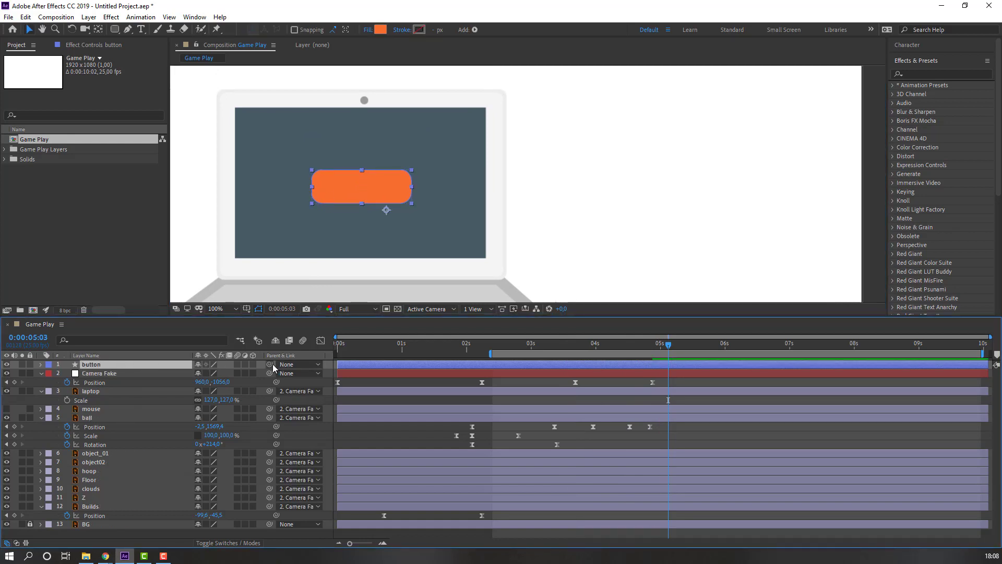
drag(187, 374, 127, 391)
Make the button layer start at about 0:00:04:05
mouse_move(632, 348)
mouse_down()
mouse_move(609, 348)
mouse_move(631, 348)
mouse_up()
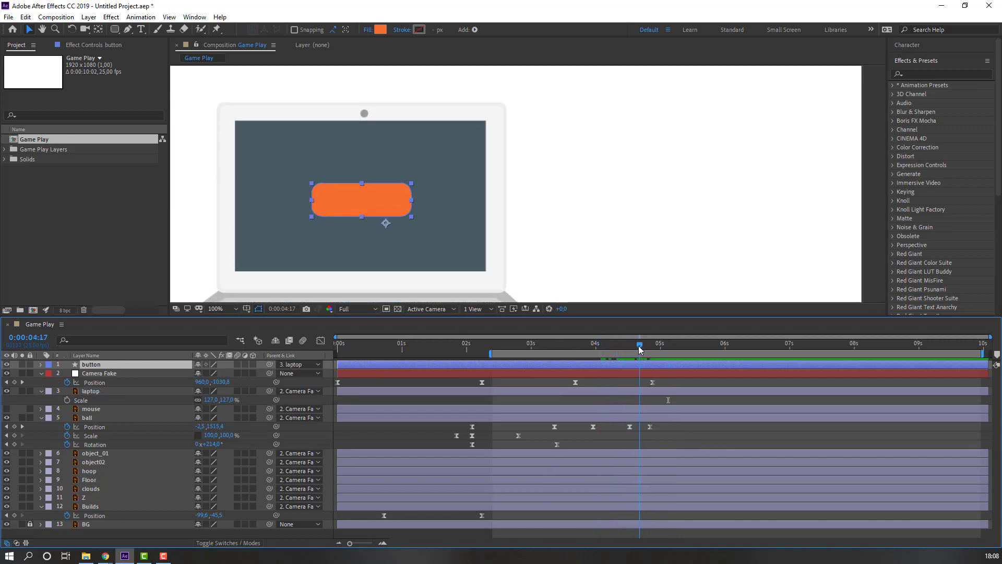
drag(349, 364, 643, 345)
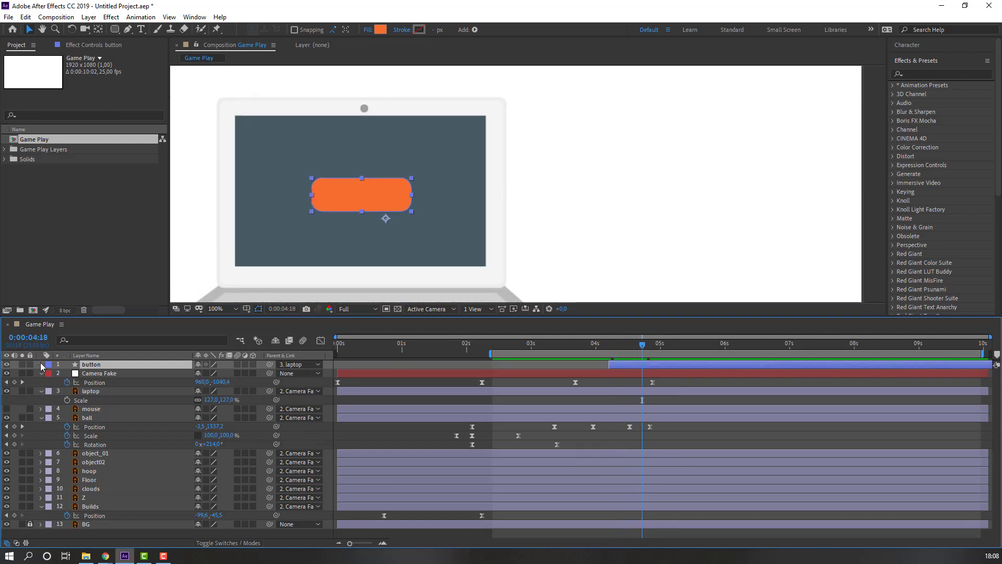
Set the roundness of the button's rectangle path to 224
click(41, 364)
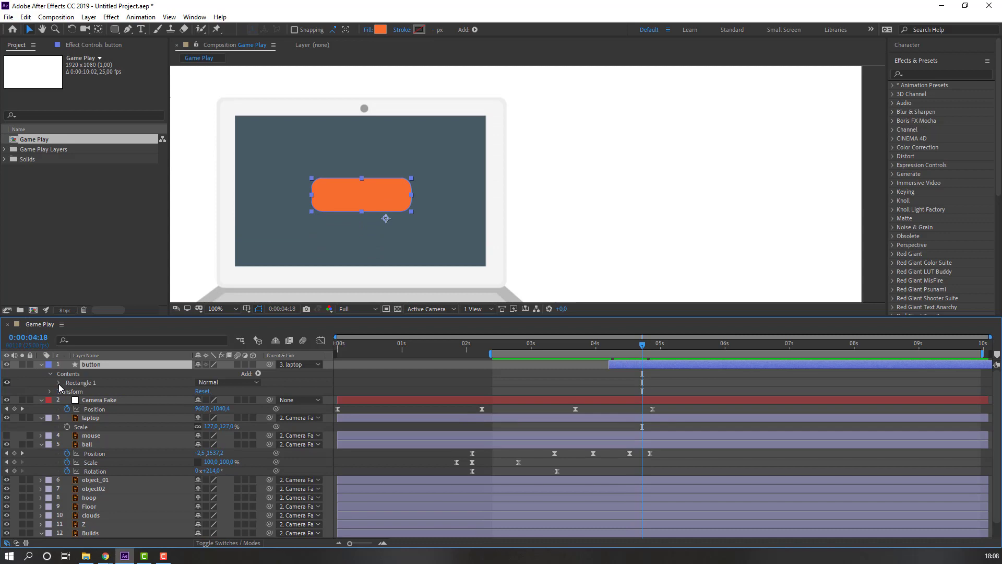
click(58, 382)
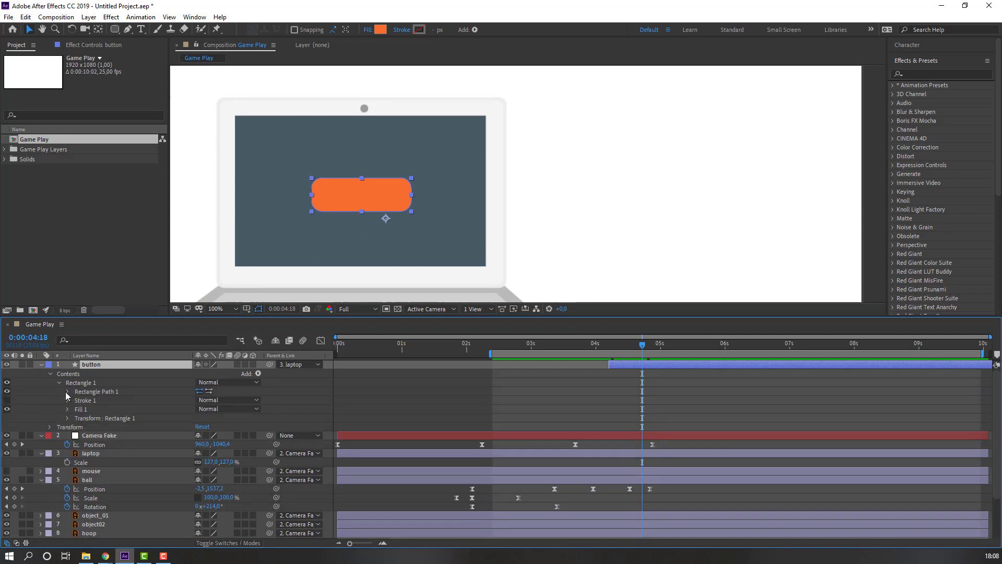
click(66, 392)
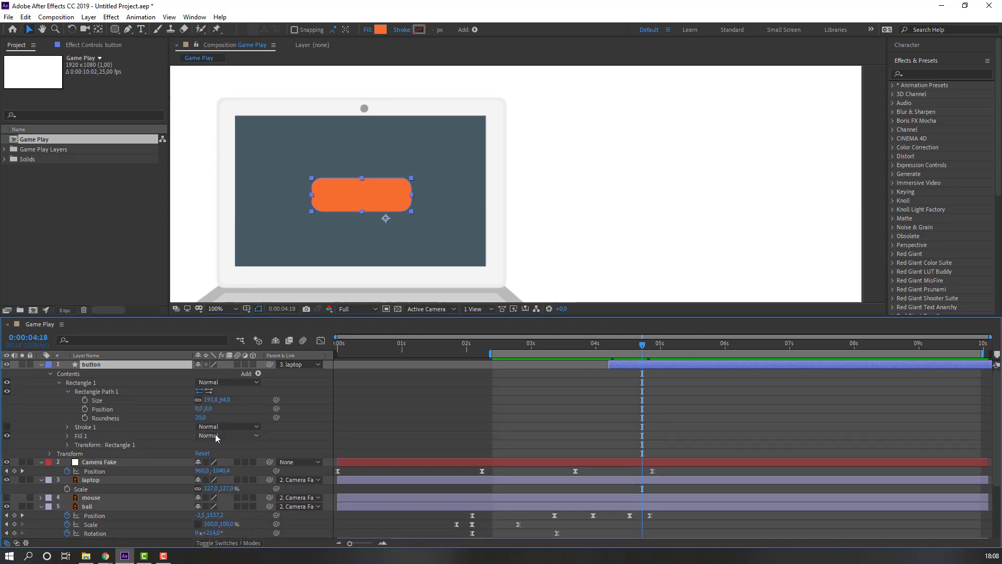
drag(201, 418, 282, 420)
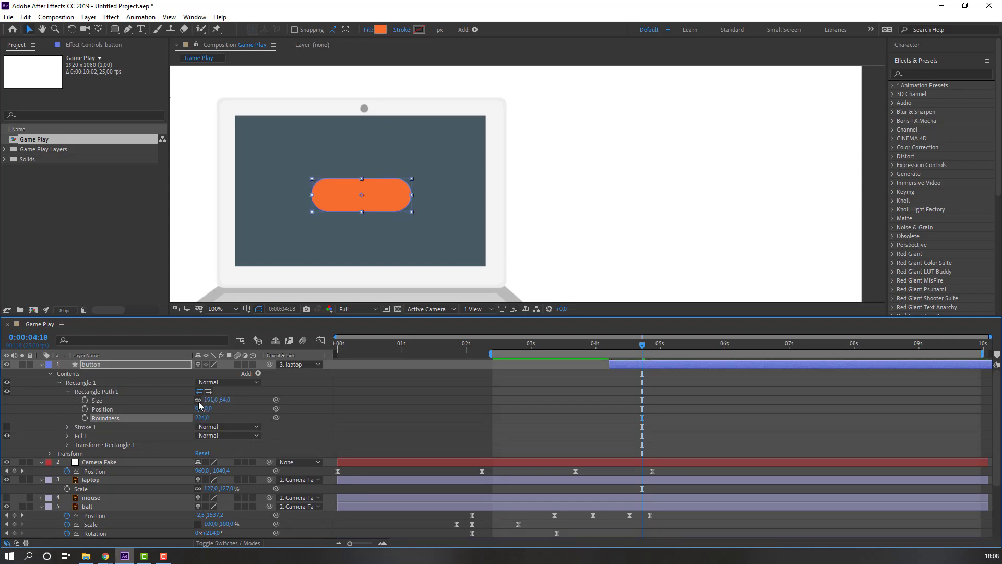
Unlink the rectangle path's size proportions and narrow it to 64 x 64 to form a circle
drag(211, 400, 155, 407)
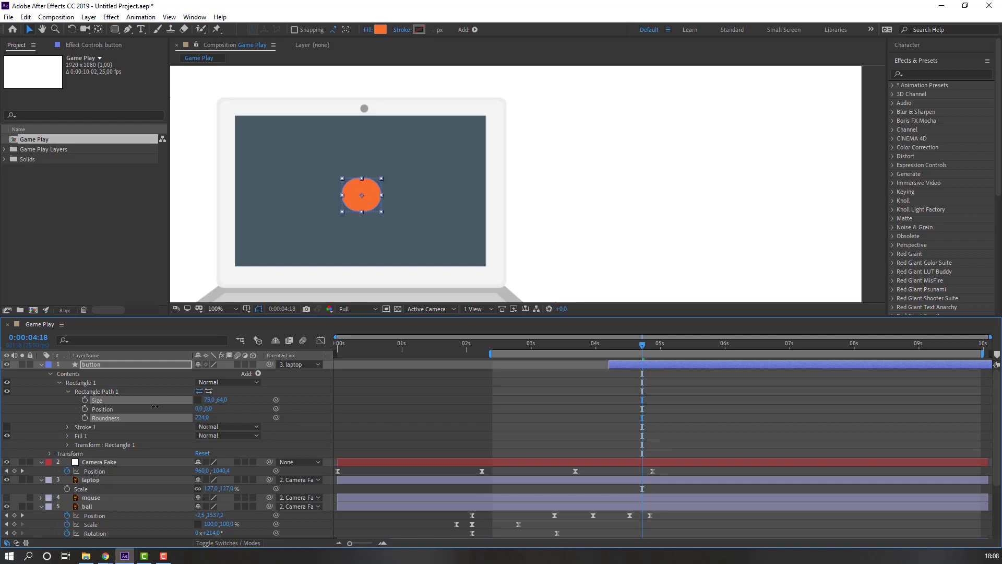
key(period)
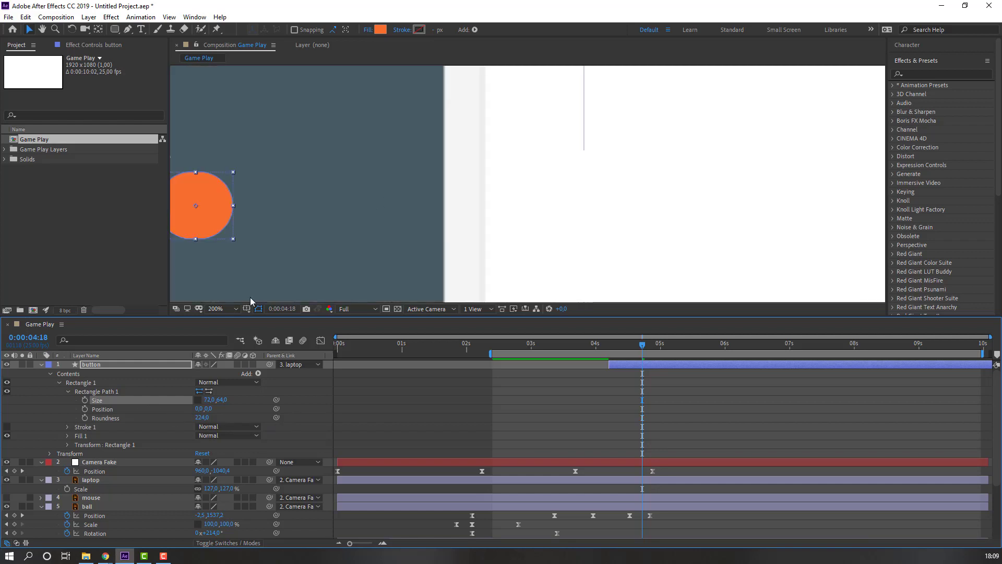
drag(210, 401, 206, 402)
drag(292, 219, 398, 208)
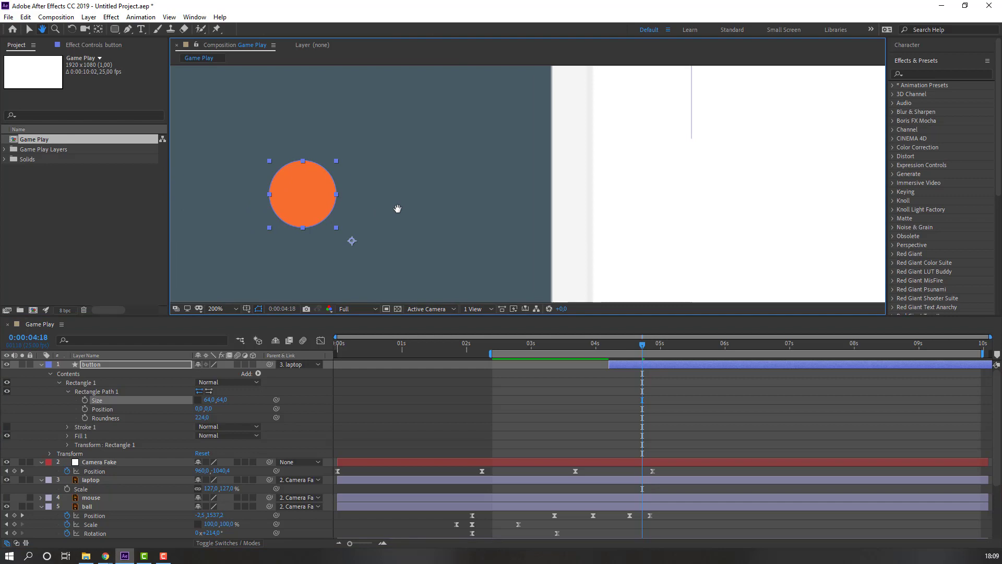
key(comma)
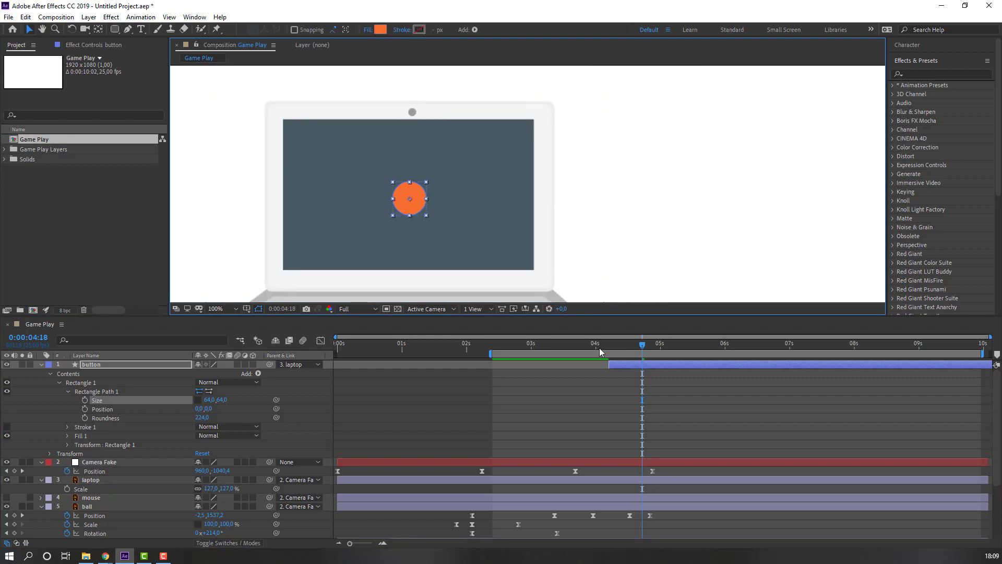
At 0:00:04:12, raise the circle to the upper edge of the laptop screen and scale the button layer to 88.7%
drag(599, 348, 627, 349)
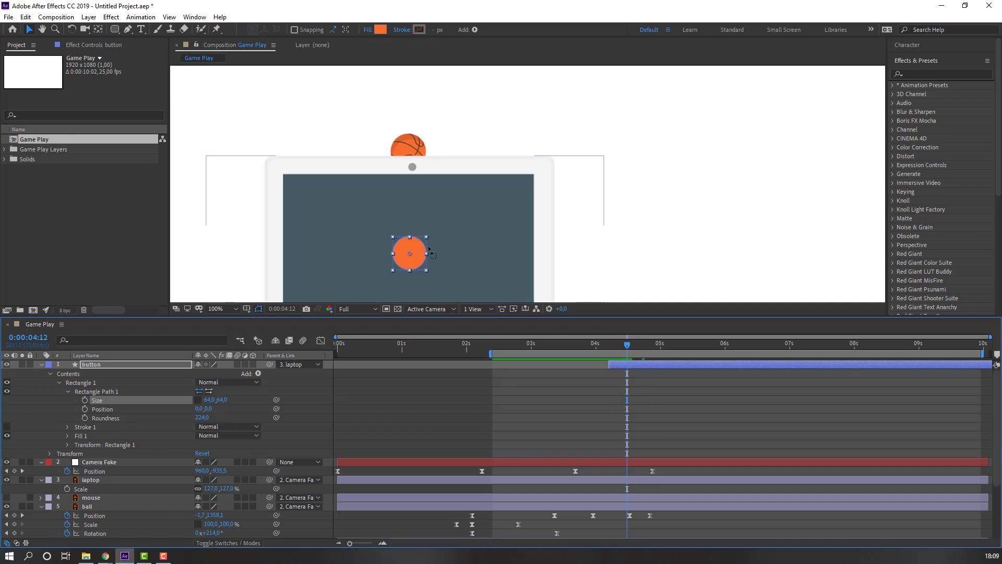
drag(417, 254, 416, 201)
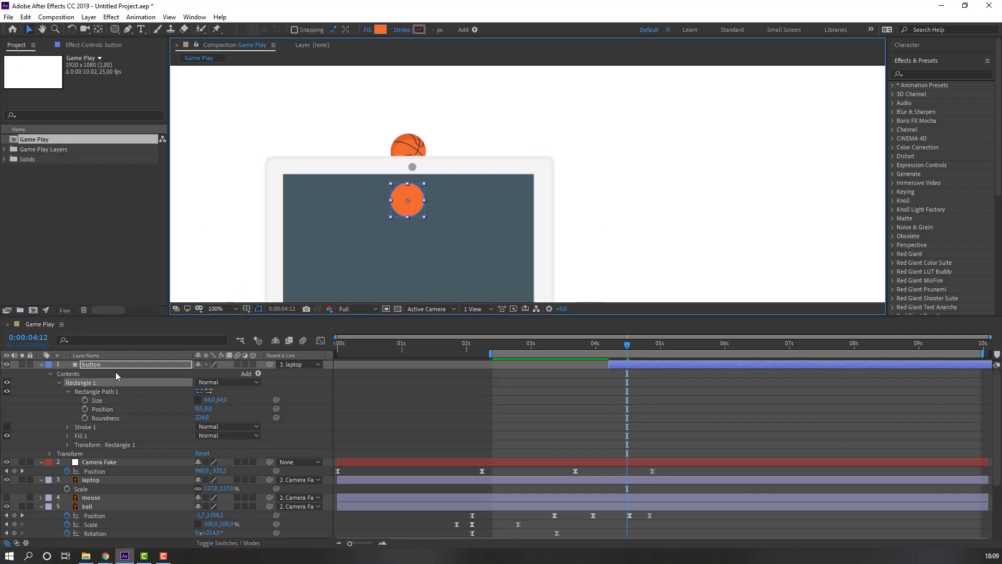
key(s)
drag(210, 375, 215, 375)
Centre the button layer's anchor point on the circle and realign the circle directly below the ball
click(98, 29)
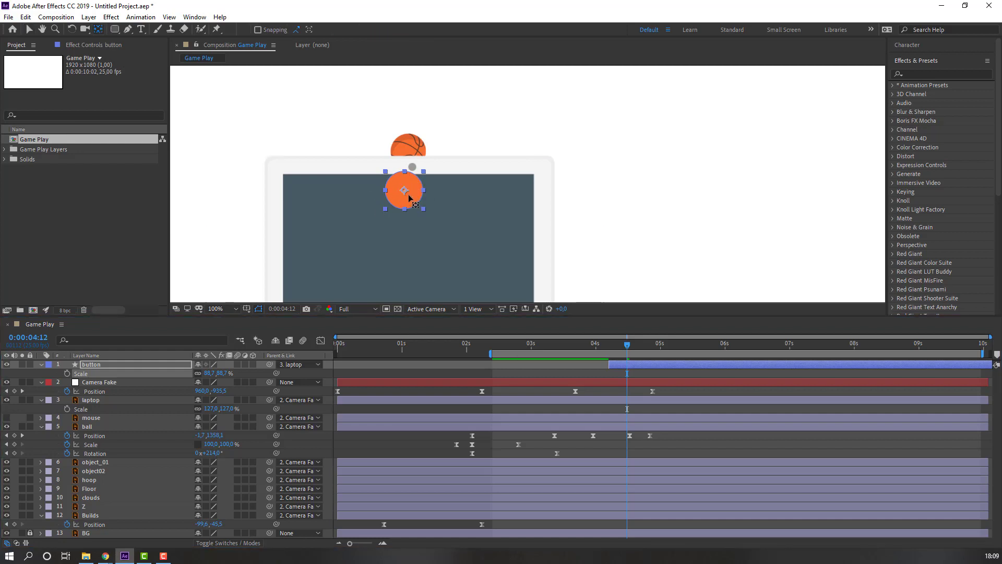
key(v)
mouse_move(412, 183)
mouse_down()
mouse_move(421, 188)
mouse_move(418, 171)
mouse_move(418, 185)
mouse_up()
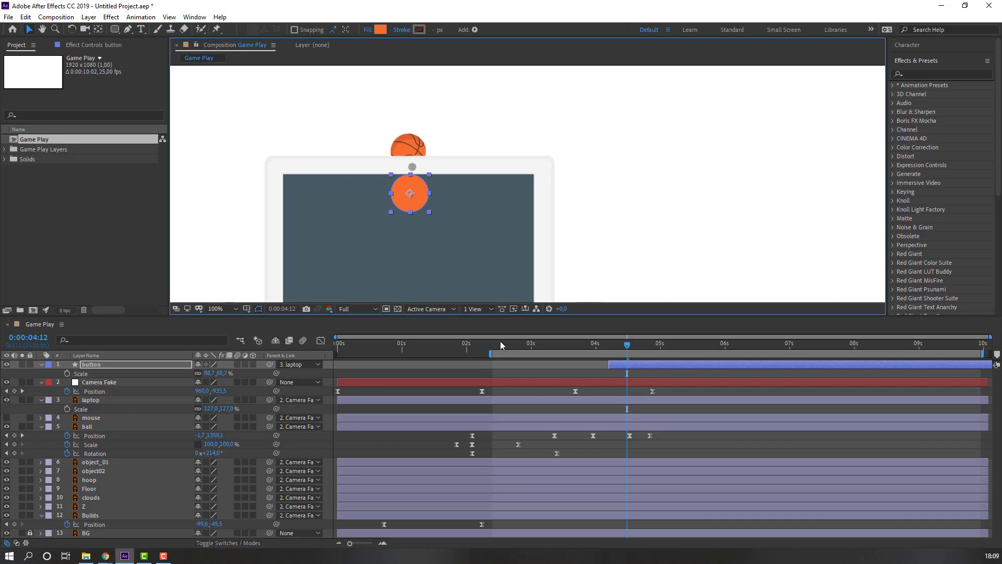
Shift the button layer forward in time so it starts just before 0:00:04:12
drag(609, 365, 628, 364)
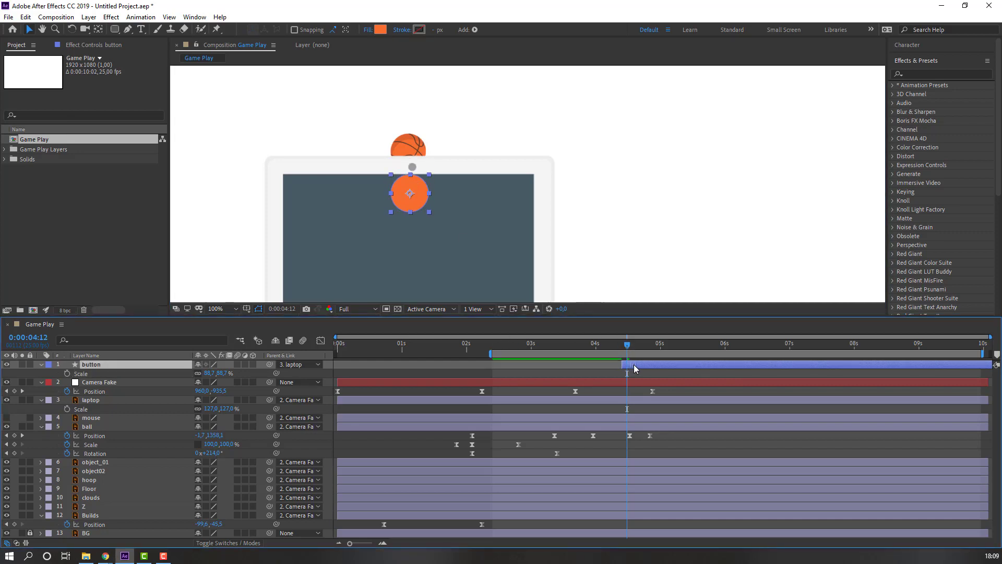
Keyframe the button layer's position at 0:00:04:12, lower it to Y 148.4 at 0:00:04:19, and preview the motion
key(p)
click(67, 373)
drag(630, 348, 646, 346)
drag(215, 373, 257, 378)
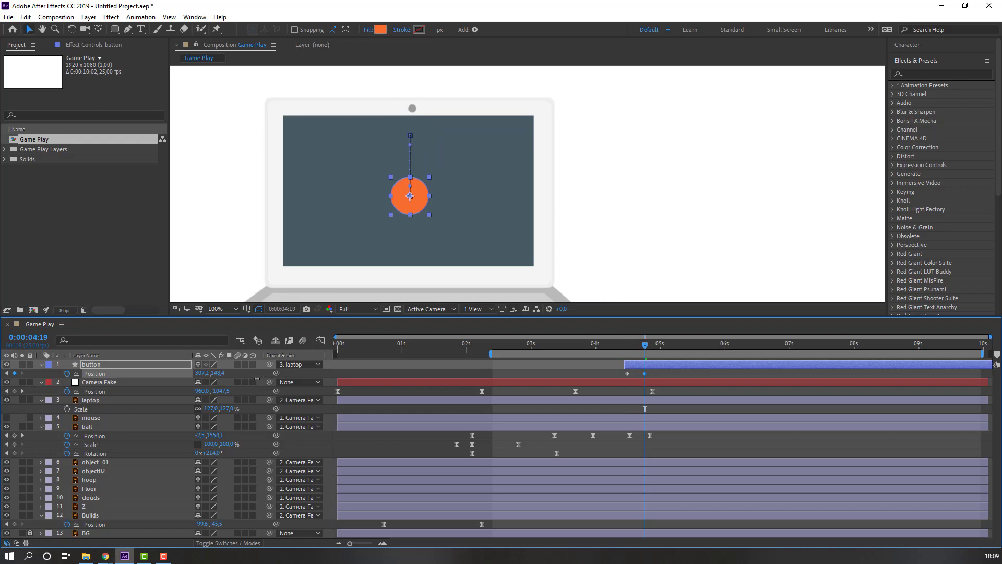
mouse_move(606, 342)
mouse_down()
mouse_move(650, 346)
mouse_move(607, 341)
mouse_up()
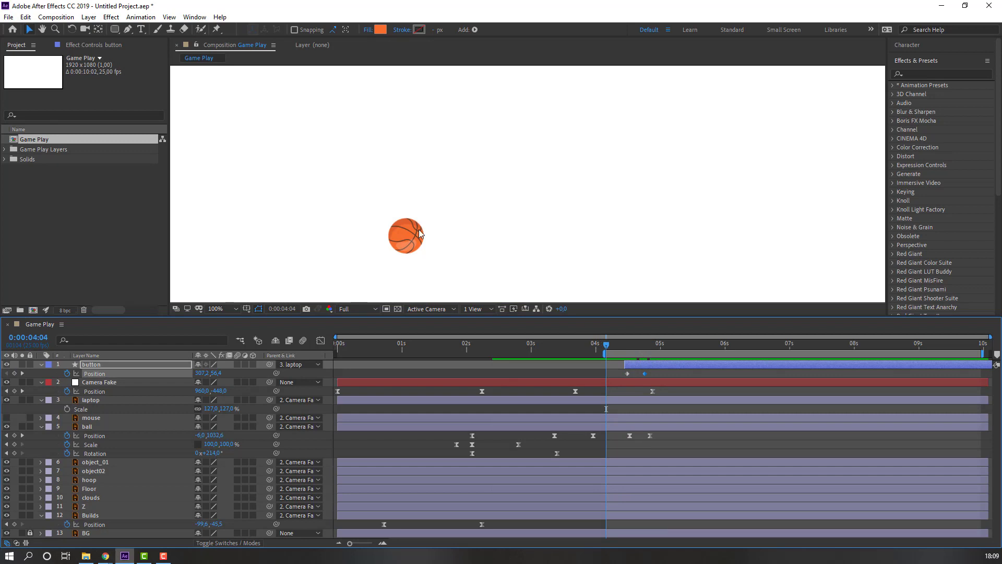
key(space)
scroll(434, 230, down, 2)
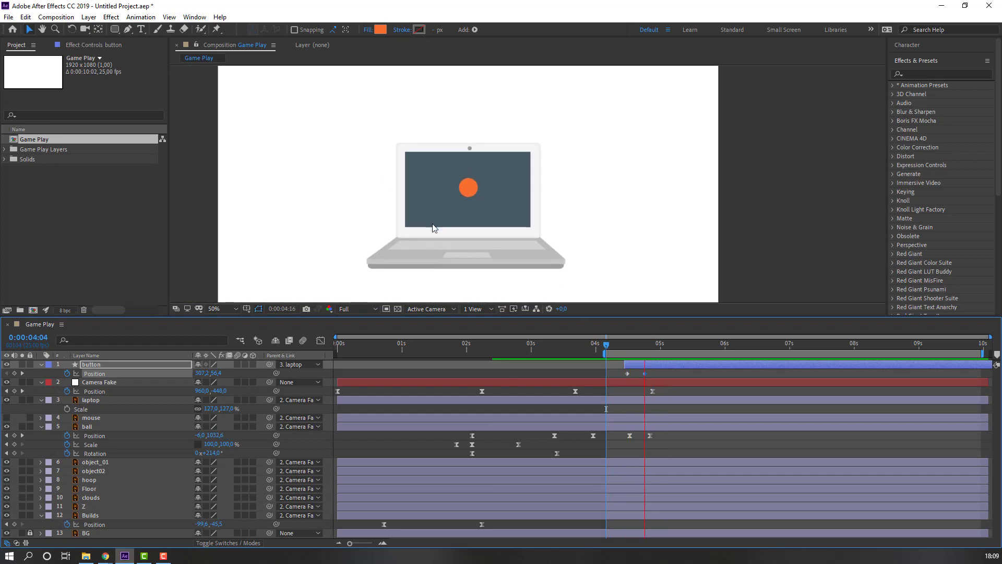
key(space)
At 0:00:04:12, raise the button layer's starting position to Y -4.6 and preview the drop
drag(617, 349, 627, 351)
drag(216, 374, 190, 378)
key(space)
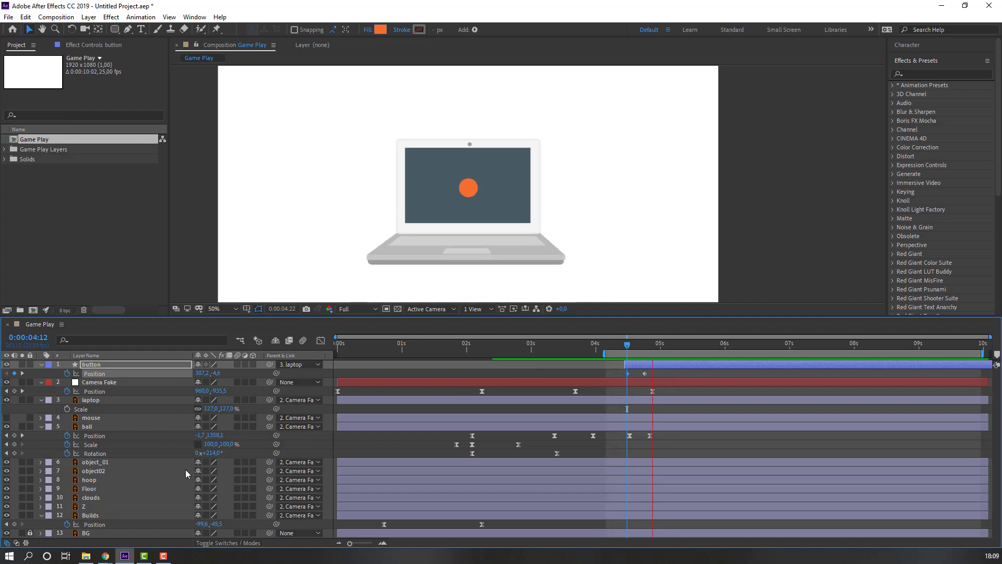
key(space)
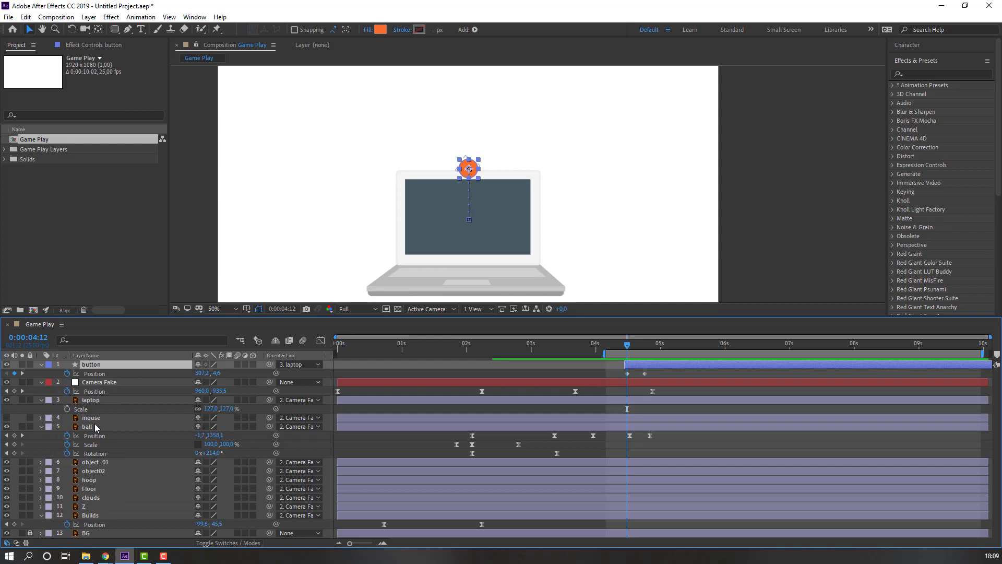
Enable motion blur for the button and ball layers and for the composition, and preview the result
ctrl+click(96, 427)
click(238, 364)
click(304, 341)
key(space)
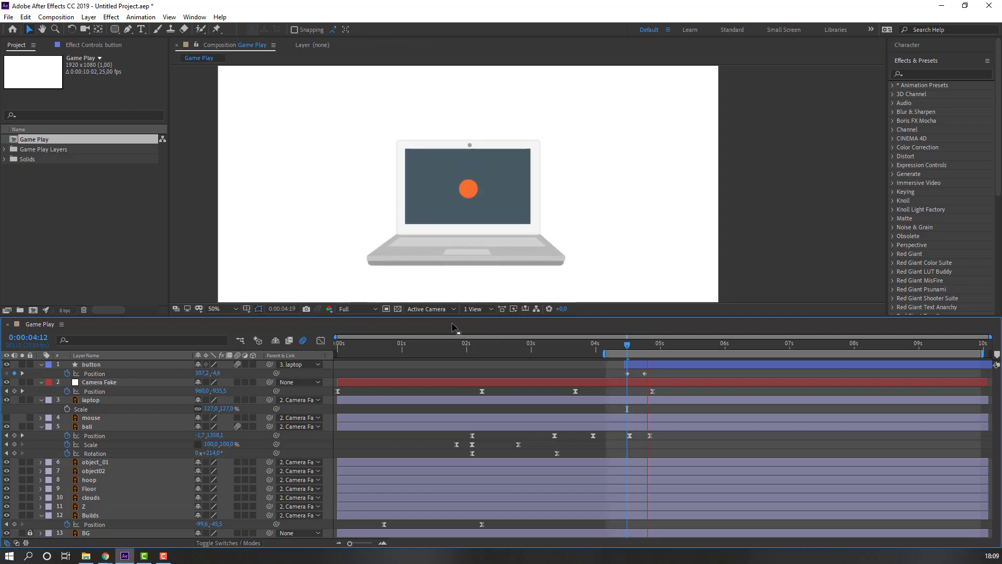
Ease the button layer's two position keyframes with the Keyframe Assistant
scroll(486, 199, down, 2)
click(644, 347)
scroll(511, 232, up, 2)
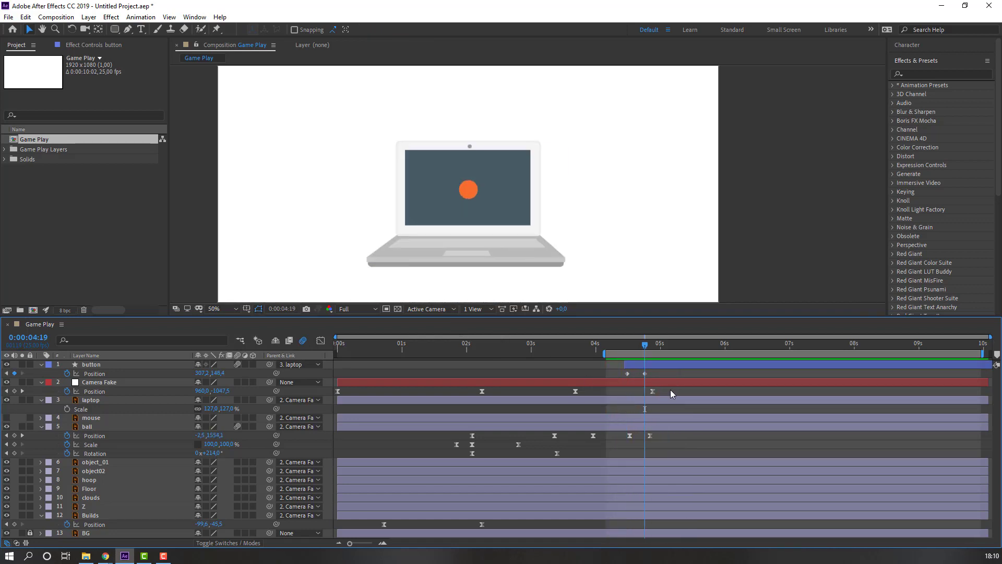
drag(660, 374, 624, 375)
right_click(628, 373)
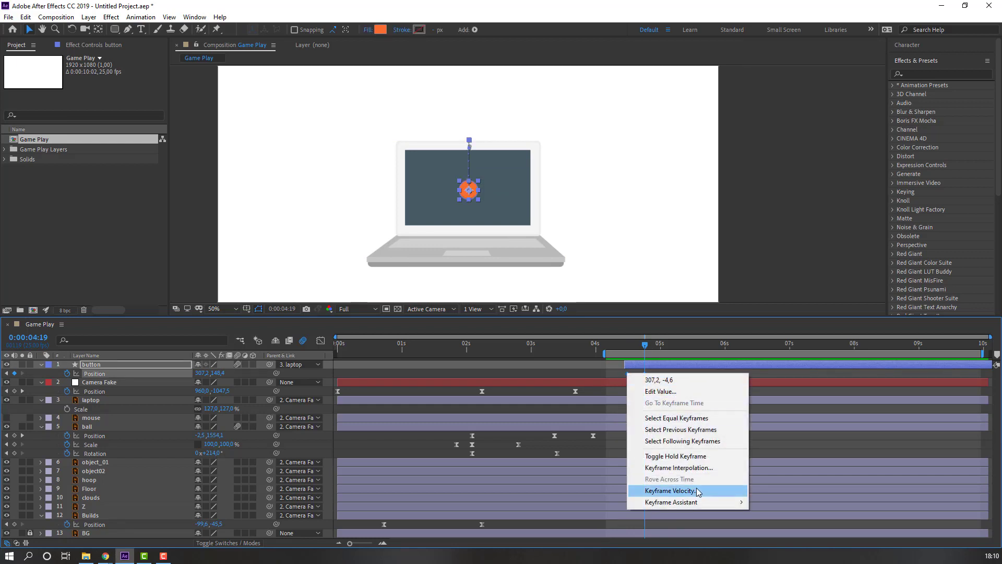
mouse_move(699, 502)
click(787, 434)
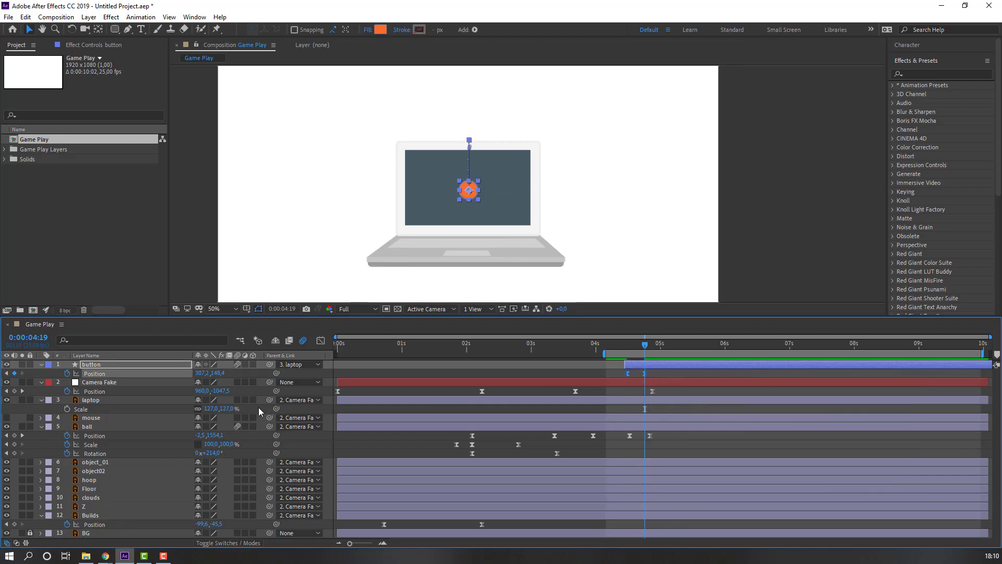
Expand the button's Rectangle Path 1 and add a Size keyframe at 0:00:04:17
click(41, 364)
click(41, 365)
click(50, 382)
click(50, 375)
click(59, 383)
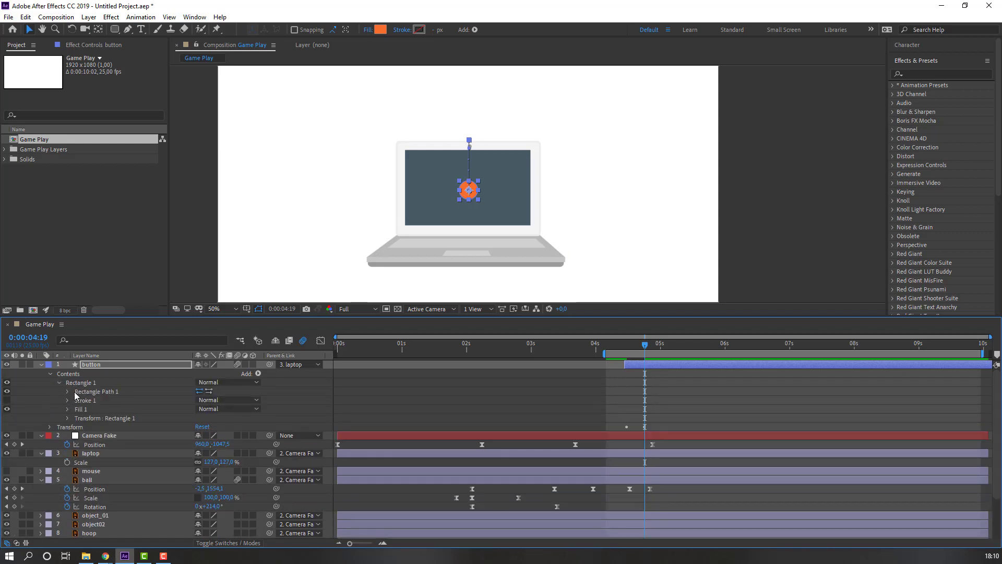
click(68, 391)
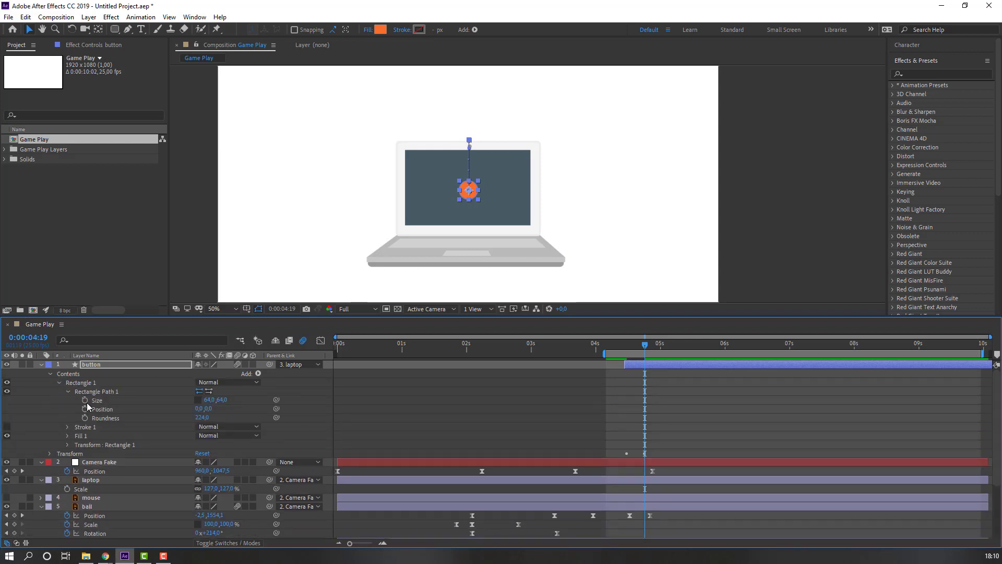
drag(644, 349, 639, 346)
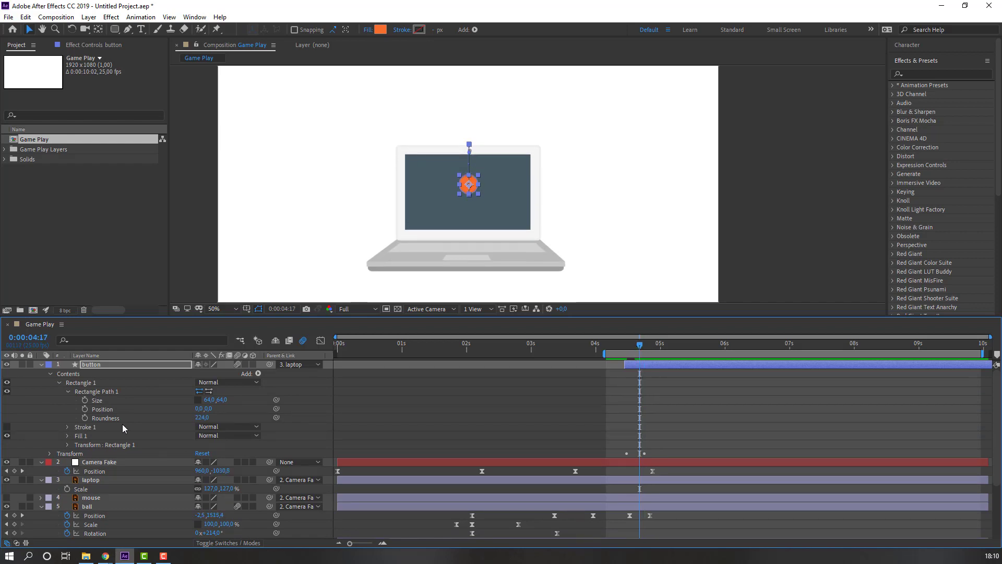
click(85, 400)
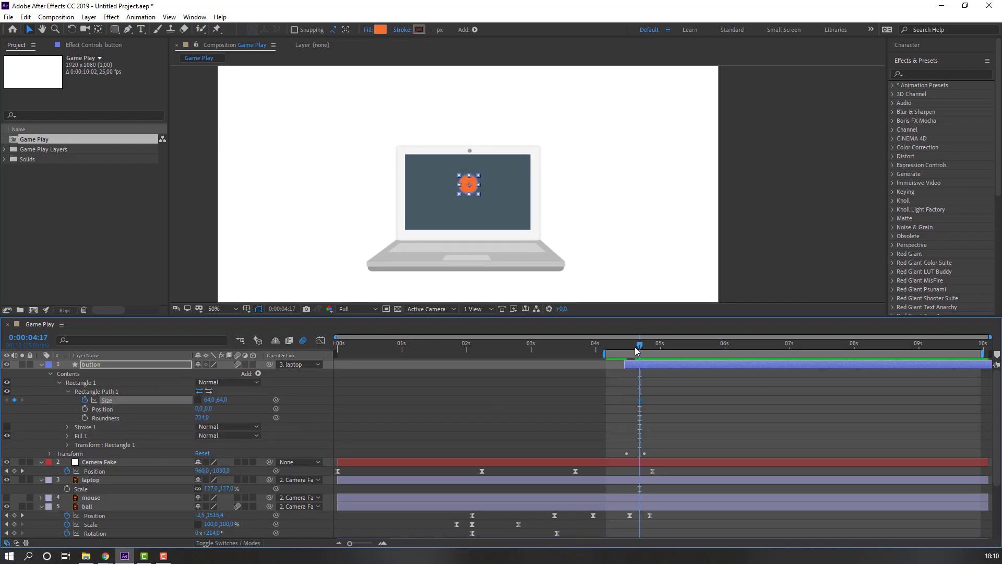
At 0:00:05:02, widen the button's rectangle path to 255 x 64
drag(639, 346, 666, 346)
key(period)
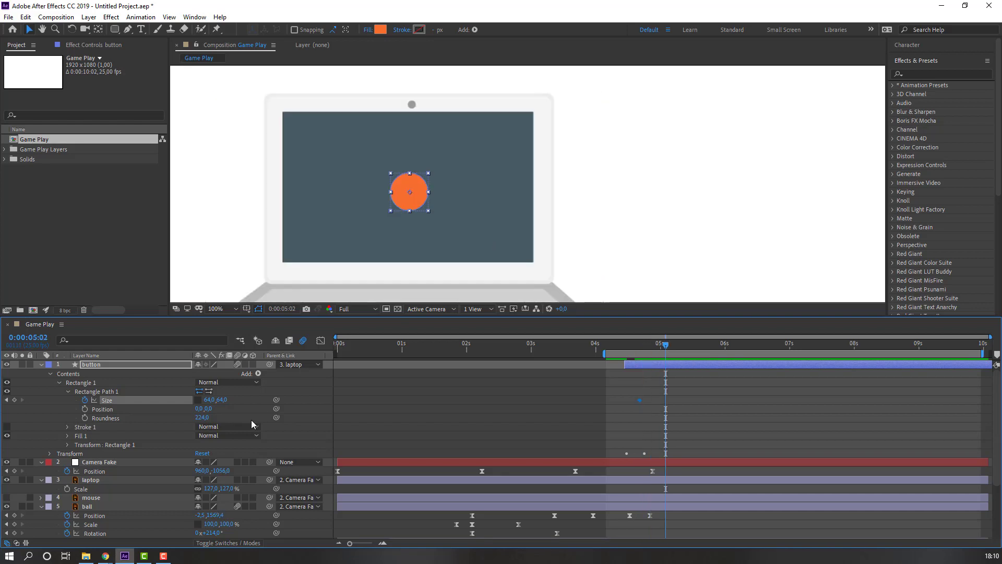
drag(210, 402, 308, 400)
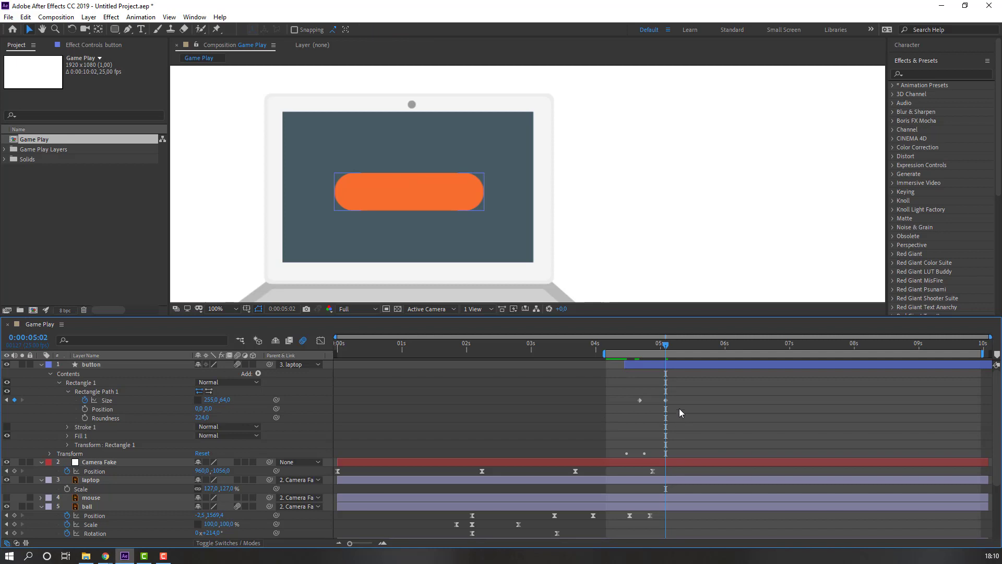
Apply Easy Ease to both Size keyframes of the rectangle path and preview the circle stretching into a button
right_click(640, 400)
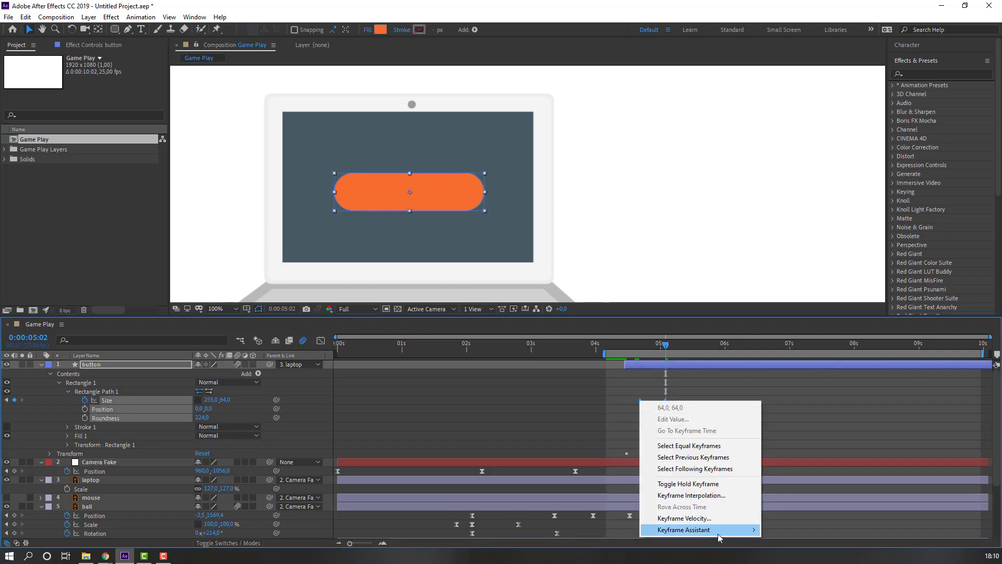
mouse_move(700, 530)
click(786, 456)
key(space)
key(space)
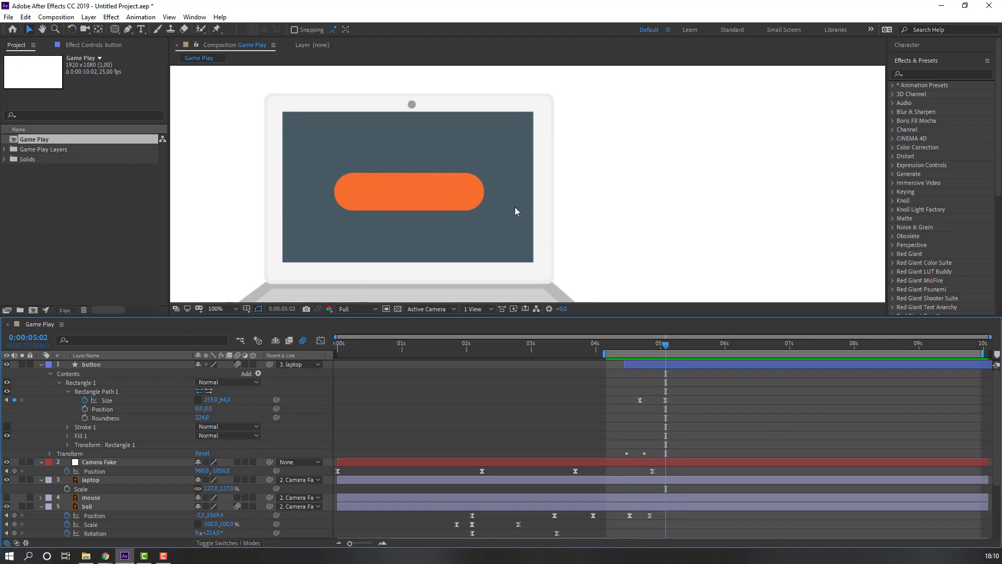
scroll(515, 211, down, 2)
key(space)
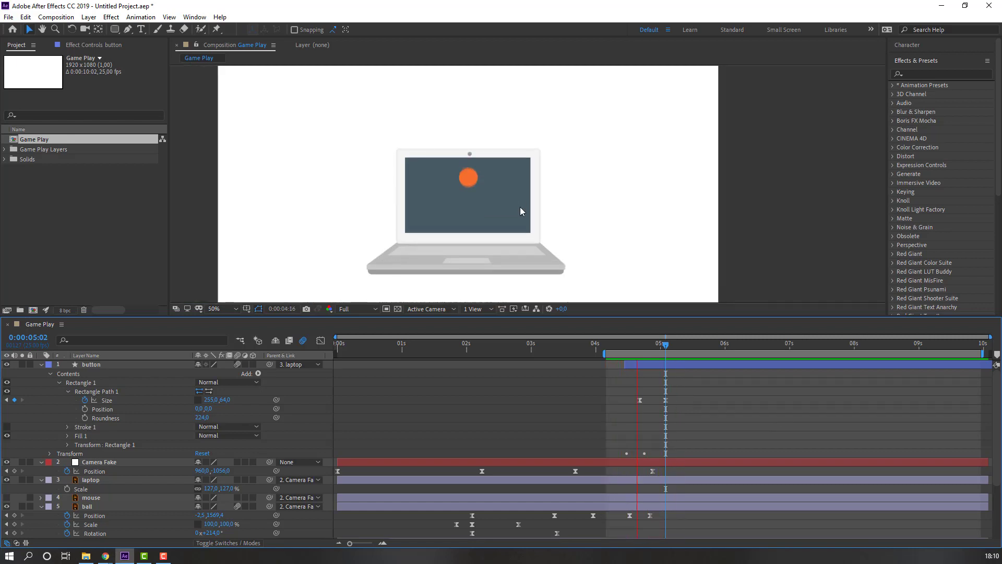
scroll(520, 207, down, 2)
scroll(521, 207, up, 2)
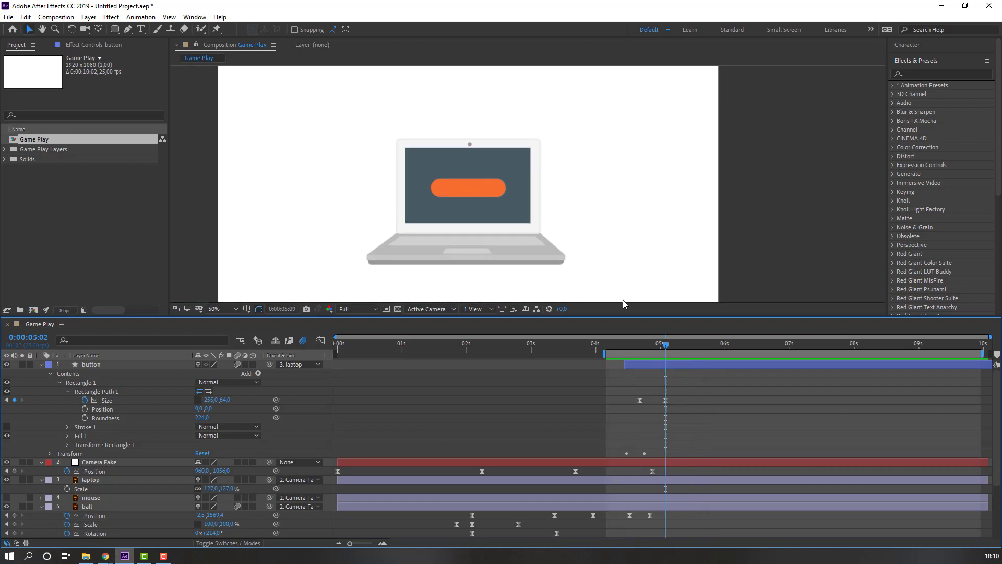
At 0:00:05:06, add a text box across the orange button reading "PLY" and set its font size to 75 px
drag(658, 343, 677, 345)
scroll(525, 217, up, 1)
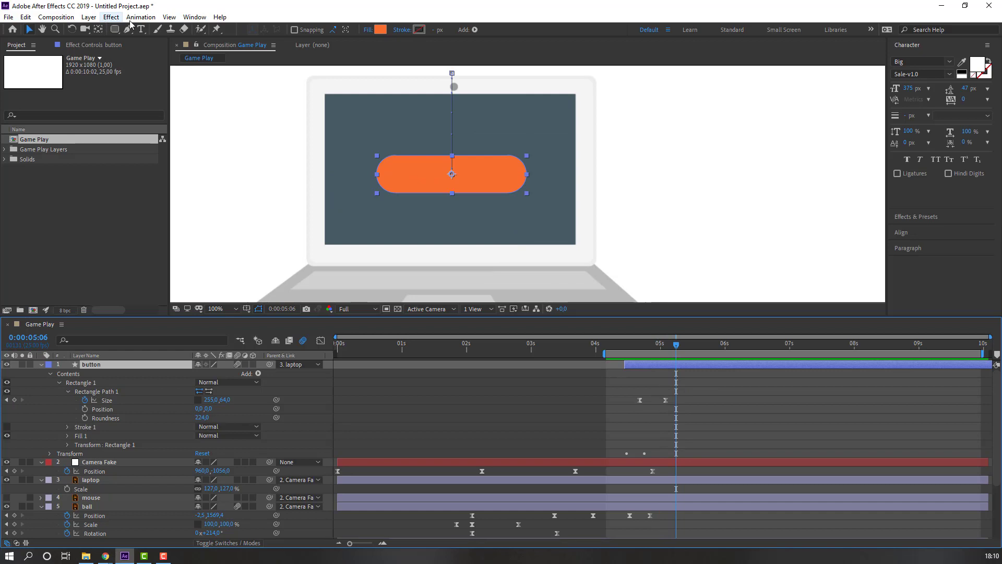
click(141, 29)
drag(388, 158, 513, 191)
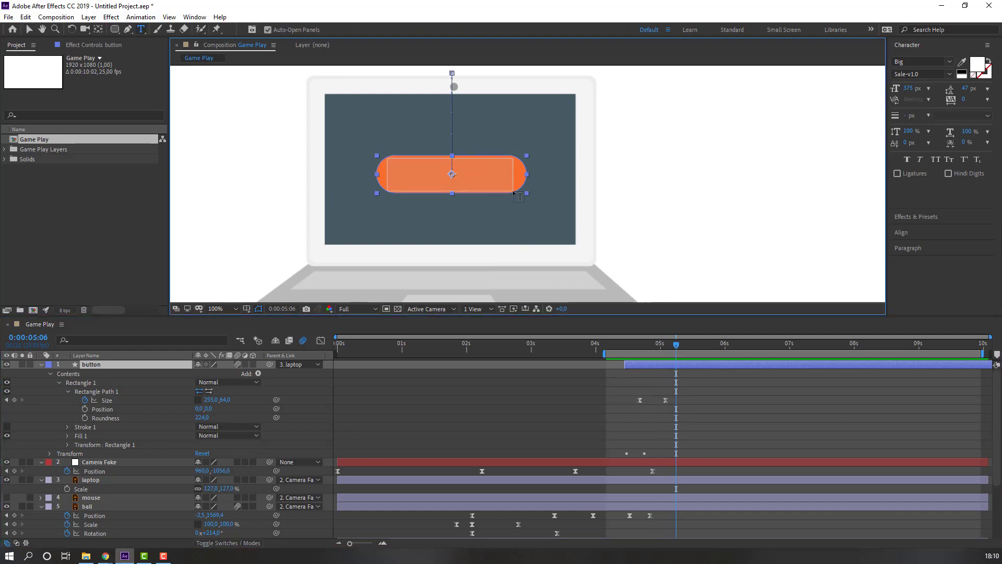
text(PLY)
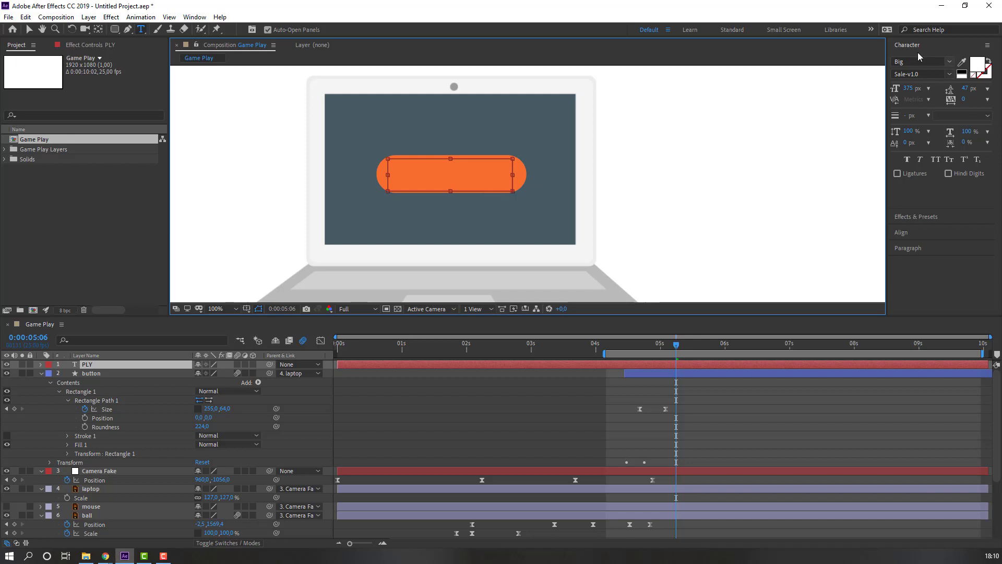
drag(909, 88, 847, 93)
drag(758, 109, 732, 113)
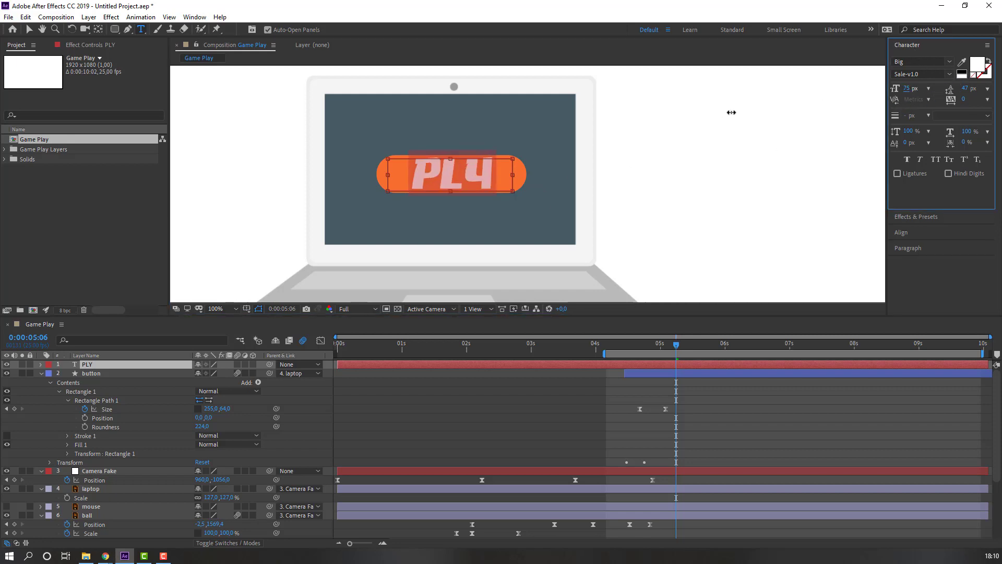
Replace the button text with "PLAY"
click(451, 179)
key(ctrl+a)
text(PLAY)
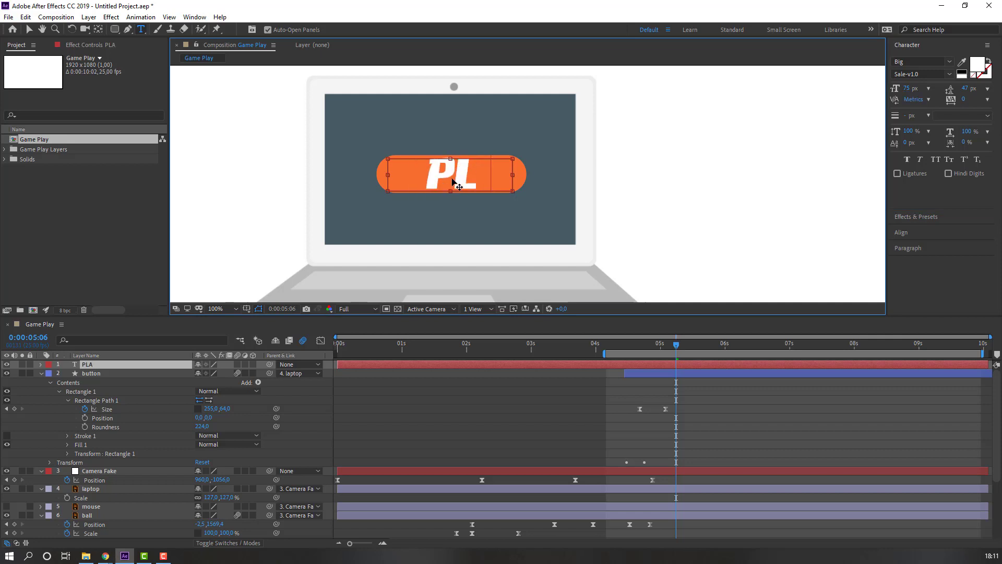
Set the PLAY text to Proxima Nova Rg Bold at 68 px and centre it vertically on the button
key(ctrl+a)
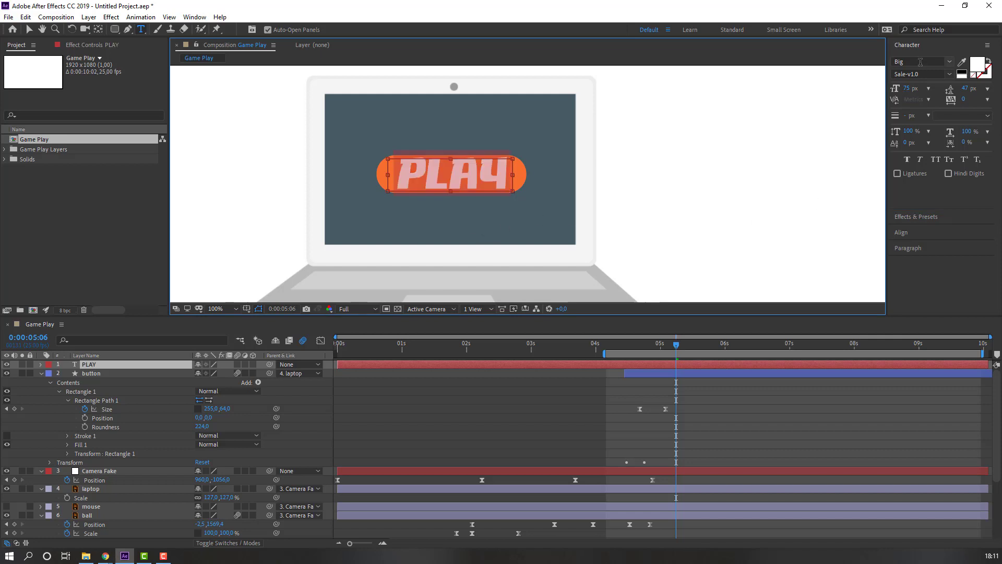
click(917, 63)
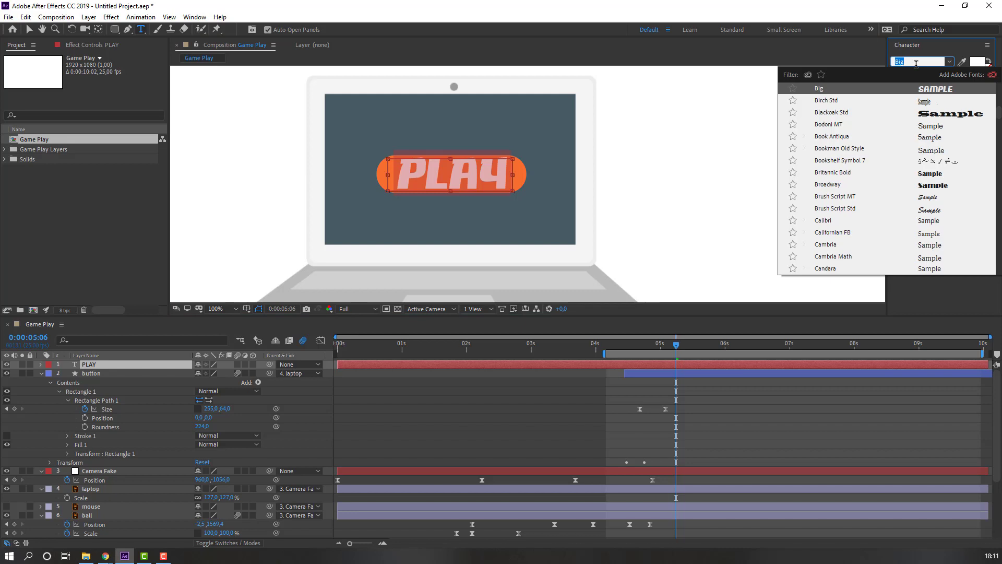
text(prox)
click(848, 114)
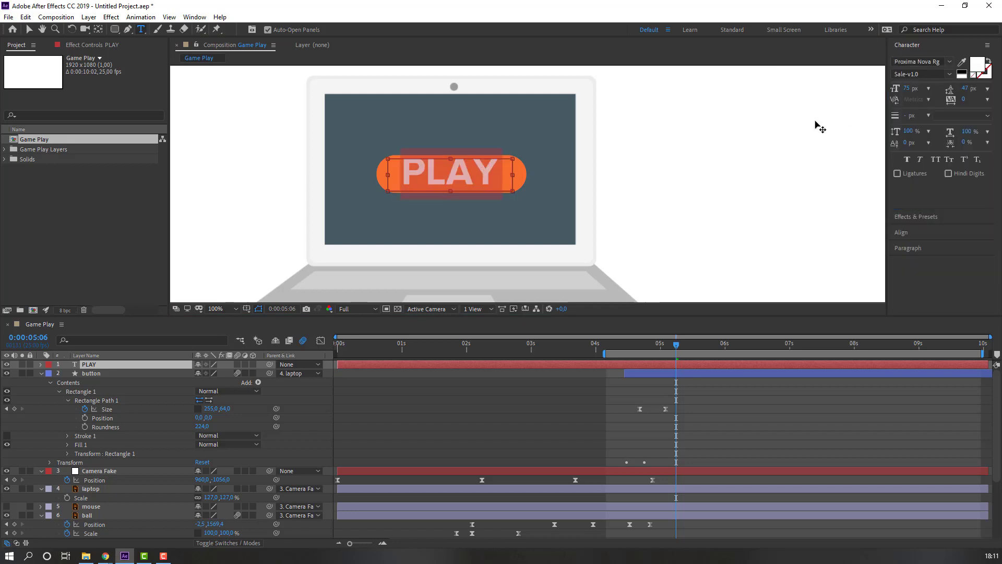
click(256, 118)
click(29, 30)
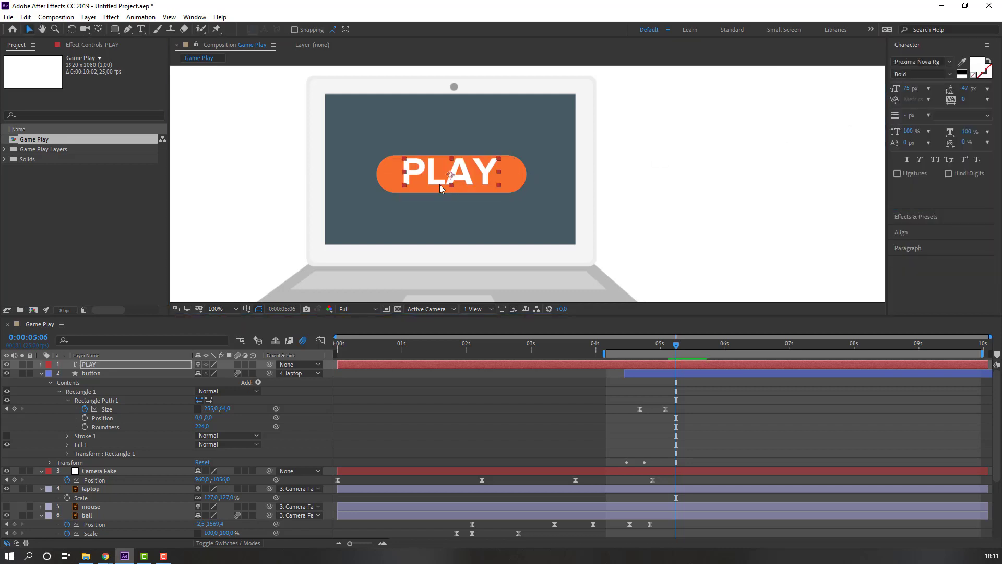
drag(910, 91, 906, 91)
drag(468, 169, 470, 172)
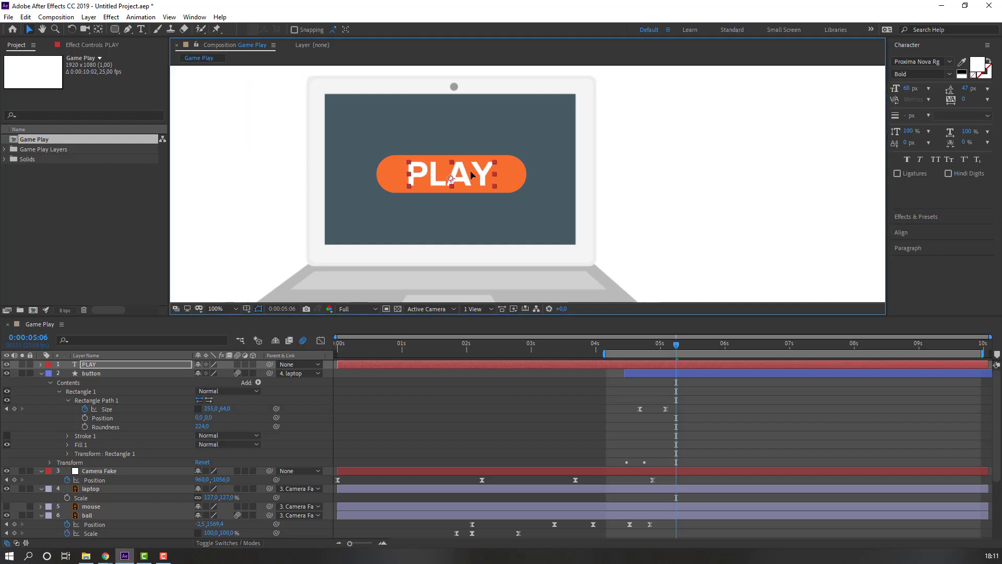
Apply Animation Composer's Overshoot Position & Scale Characters preset, Bottom variant, to the PLAY layer for both in and out, and close the composer
click(198, 19)
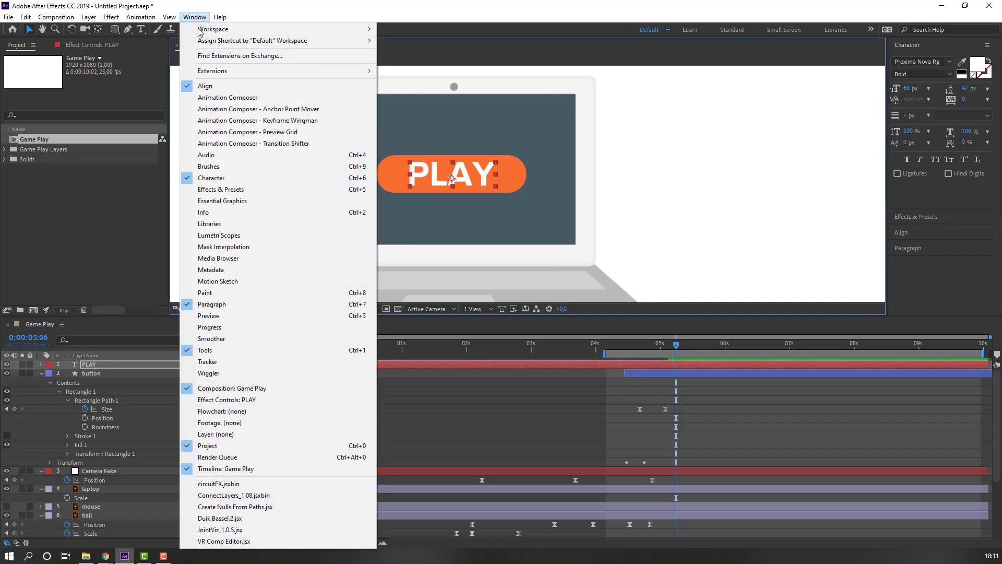
click(215, 101)
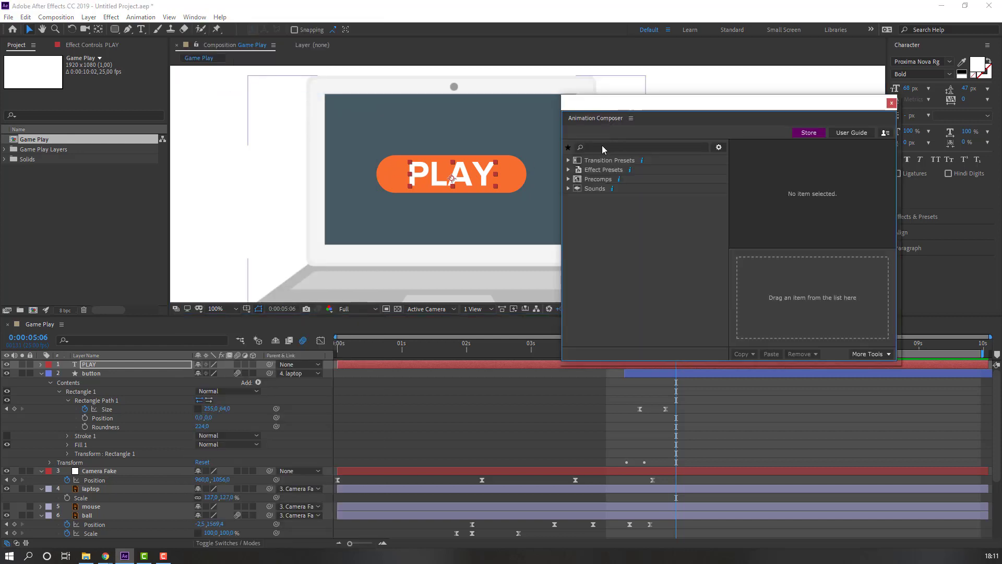
click(579, 189)
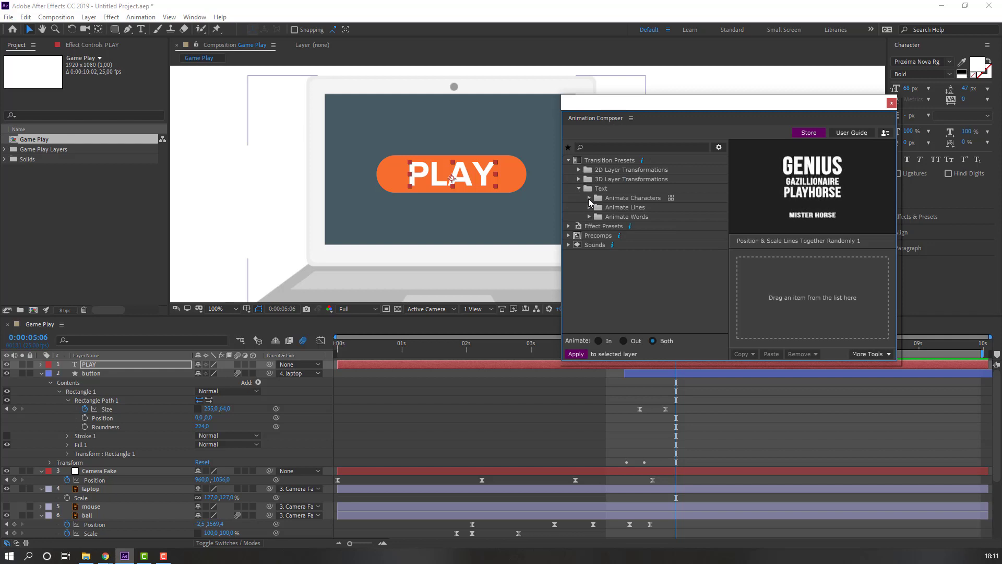
click(589, 198)
click(599, 226)
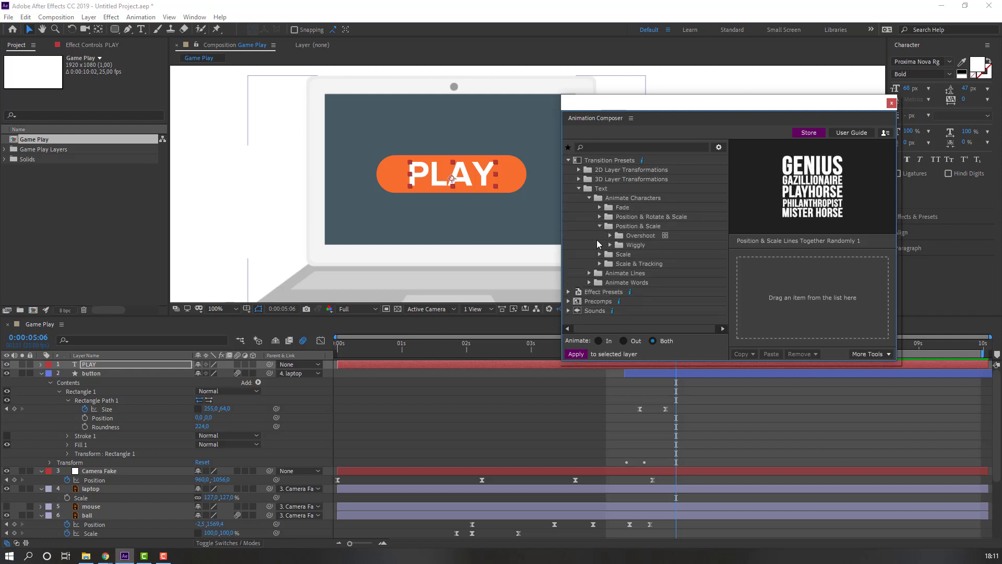
click(620, 245)
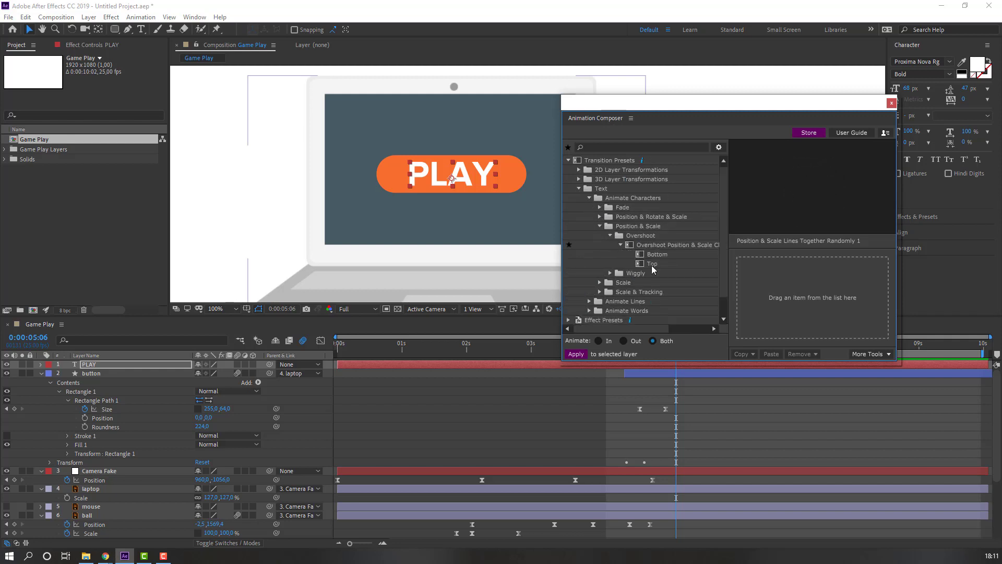
click(659, 256)
double_click(656, 255)
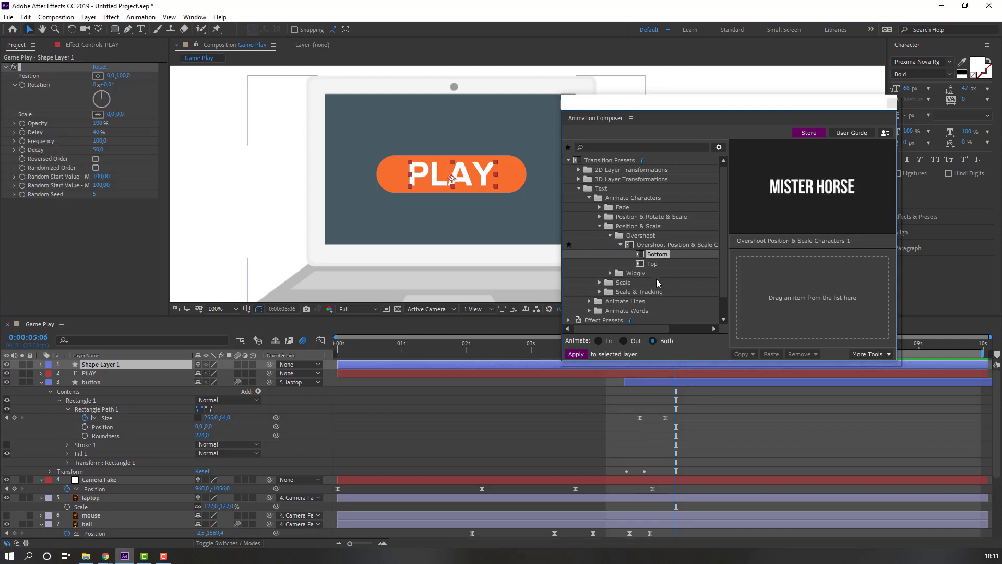
click(892, 104)
click(42, 364)
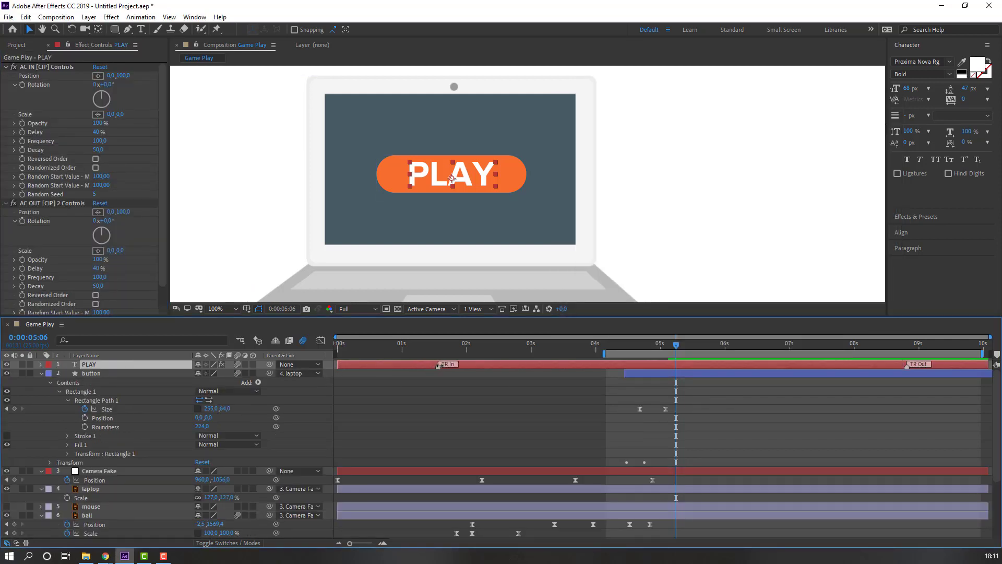
Slide the PLAY layer so it starts just before the 5-second mark, and preview its entrance animation
drag(372, 367, 672, 374)
key(space)
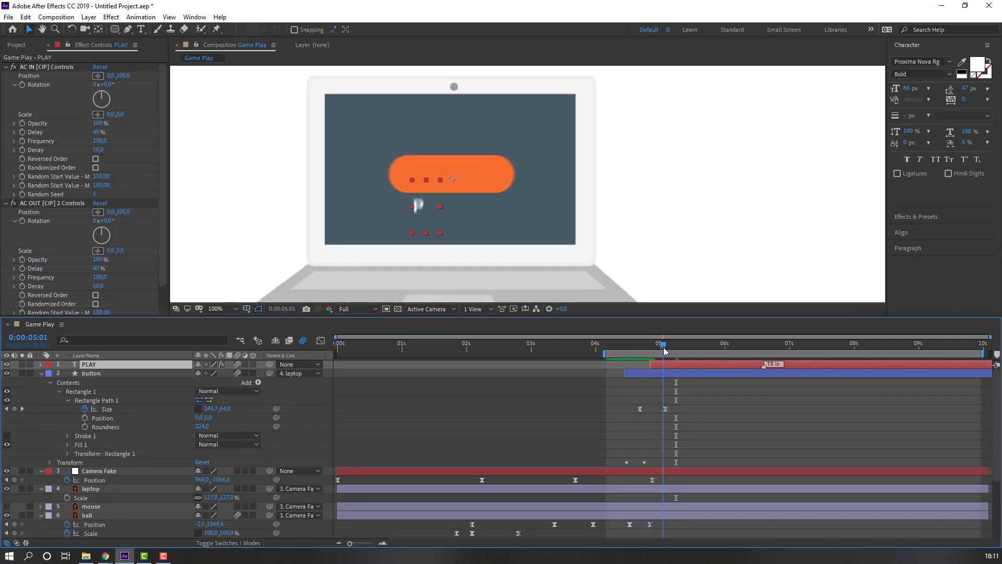
scroll(612, 279, down, 2)
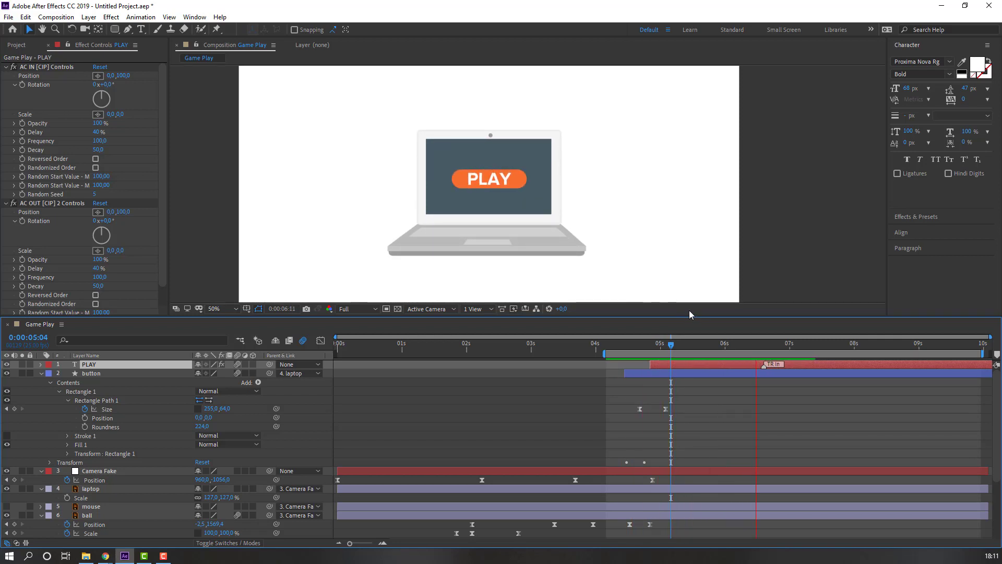
scroll(527, 256, down, 2)
Extend the work area back to the composition's start and collapse the button, Camera Fake, laptop and ball layer properties
drag(604, 353, 336, 354)
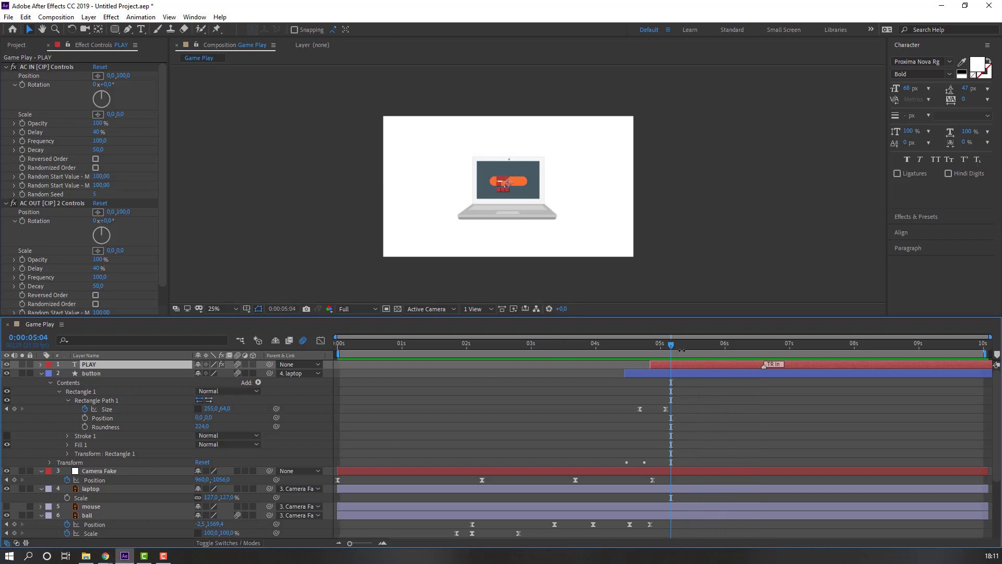
drag(682, 350, 706, 349)
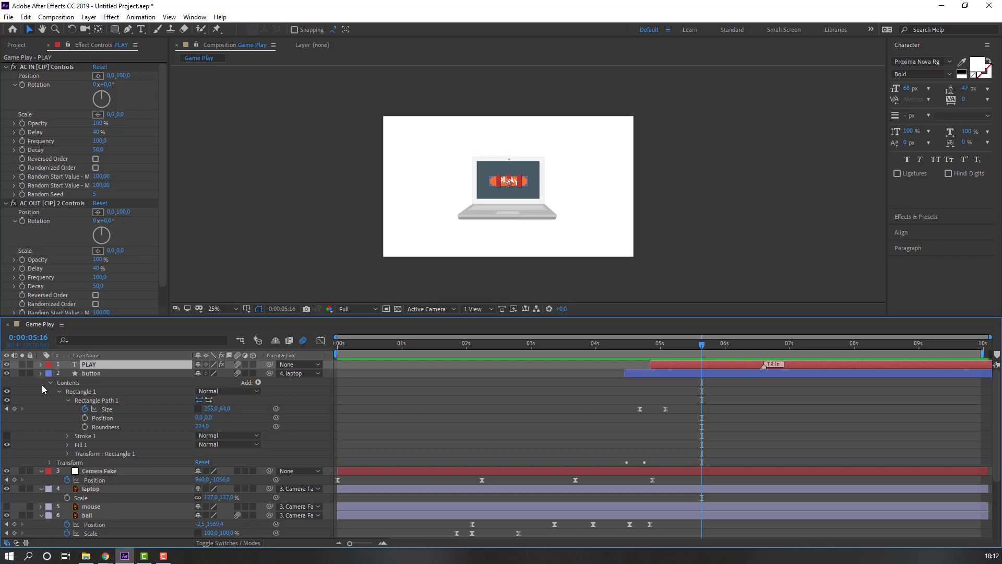
click(41, 374)
click(40, 400)
click(42, 383)
click(40, 409)
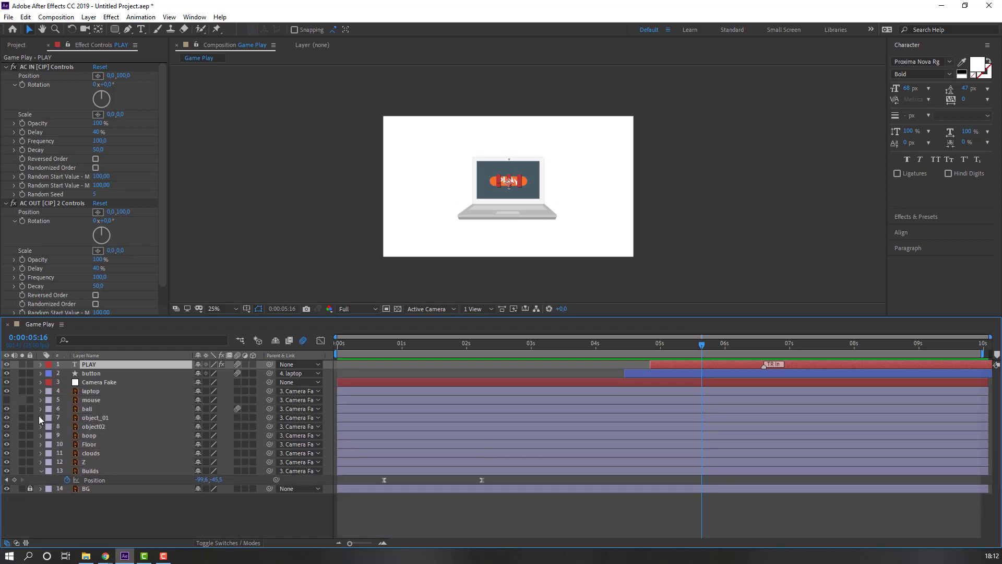
Make the mouse layer visible and move it to the top of the layer stack, above PLAY
click(92, 401)
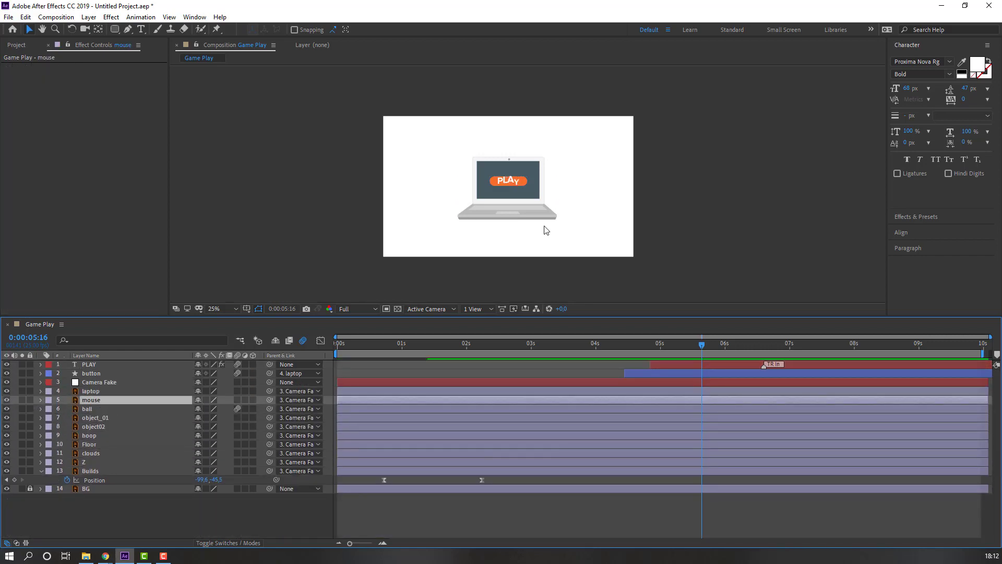
drag(94, 405, 98, 365)
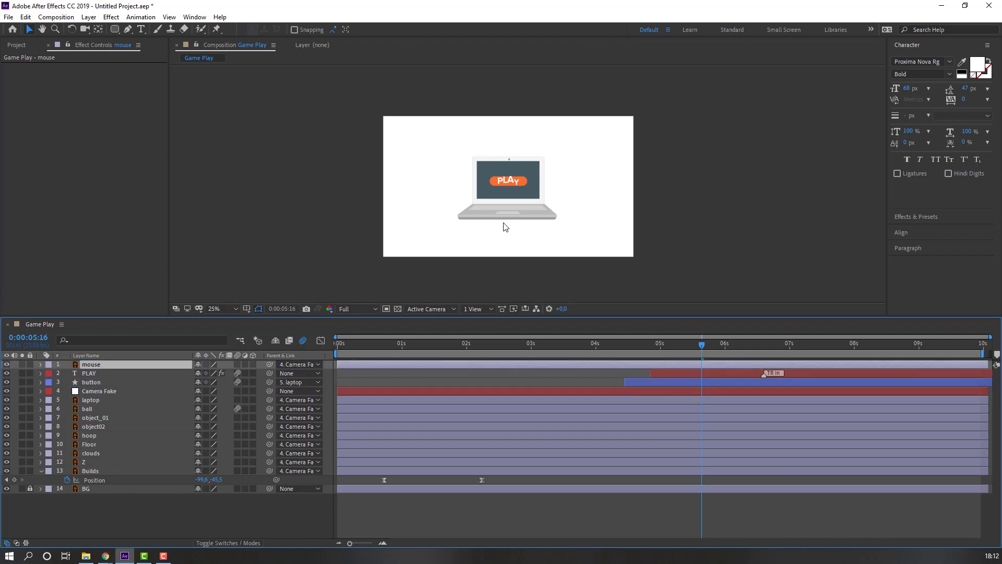
Place the mouse cursor just outside the frame's lower-right edge and make its layer start at 0:00:05:17
scroll(528, 105, down, 2)
scroll(566, 128, up, 2)
scroll(561, 130, down, 1)
drag(543, 108, 530, 200)
scroll(532, 240, up, 1)
scroll(531, 241, up, 1)
drag(554, 241, 634, 268)
drag(345, 367, 727, 368)
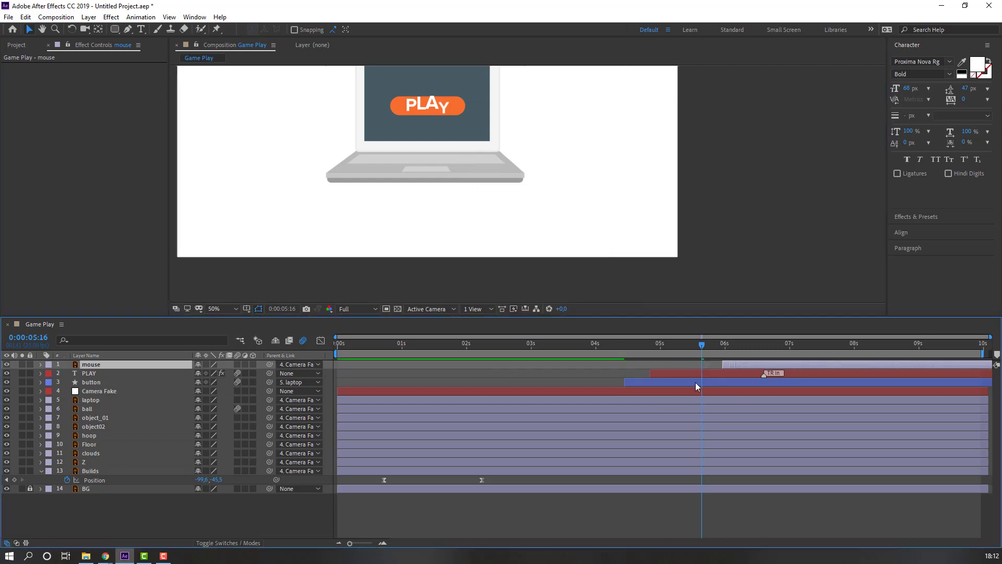
drag(631, 345, 719, 367)
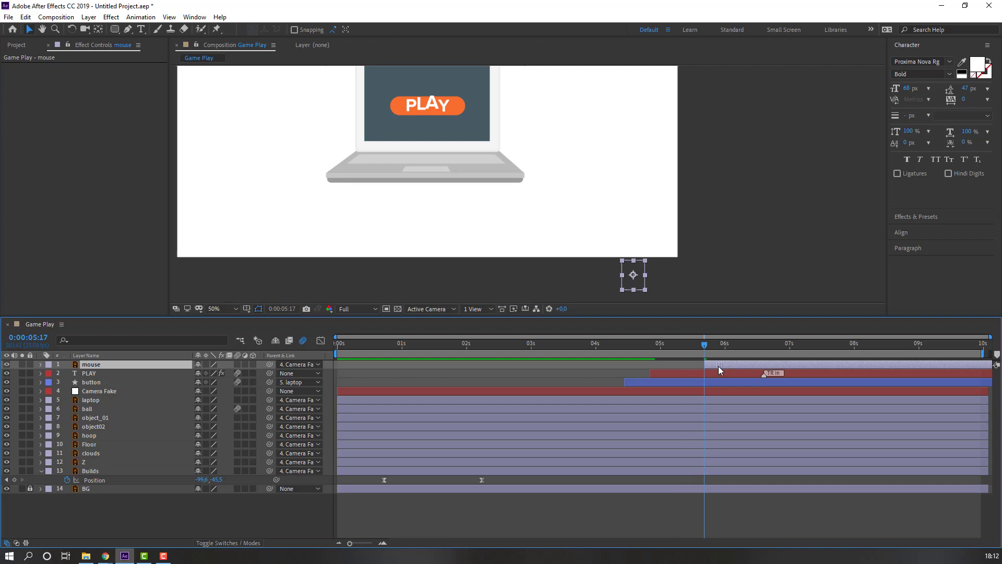
Keyframe the mouse layer's off-frame position at 0:00:05:17, and its position over the PLAY button at 0:00:06:01
key(p)
click(68, 374)
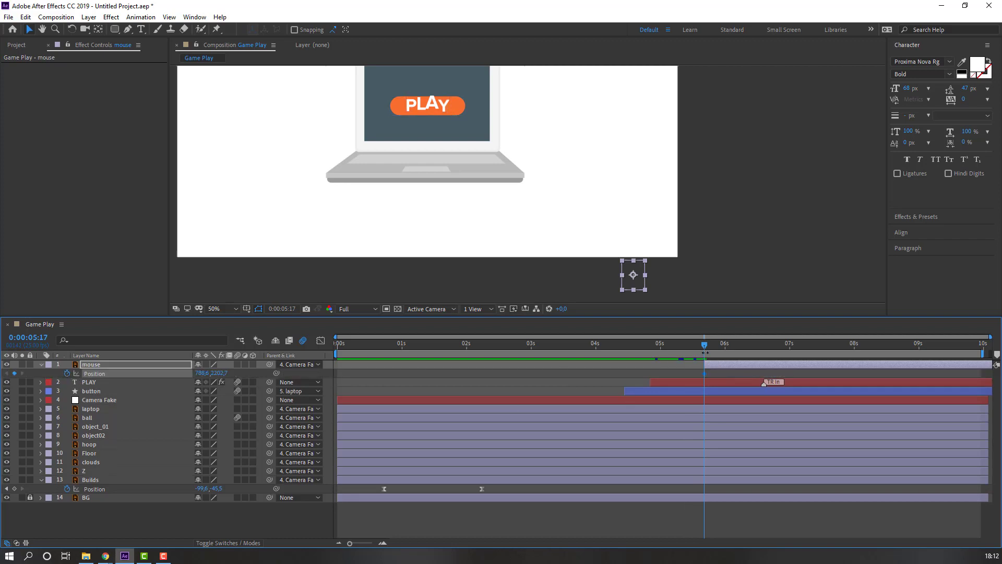
drag(709, 345, 731, 350)
drag(642, 269, 444, 111)
drag(532, 117, 509, 172)
Apply Easy Ease to both mouse position keyframes and preview with the work area starting just after 5 seconds
drag(739, 376, 698, 383)
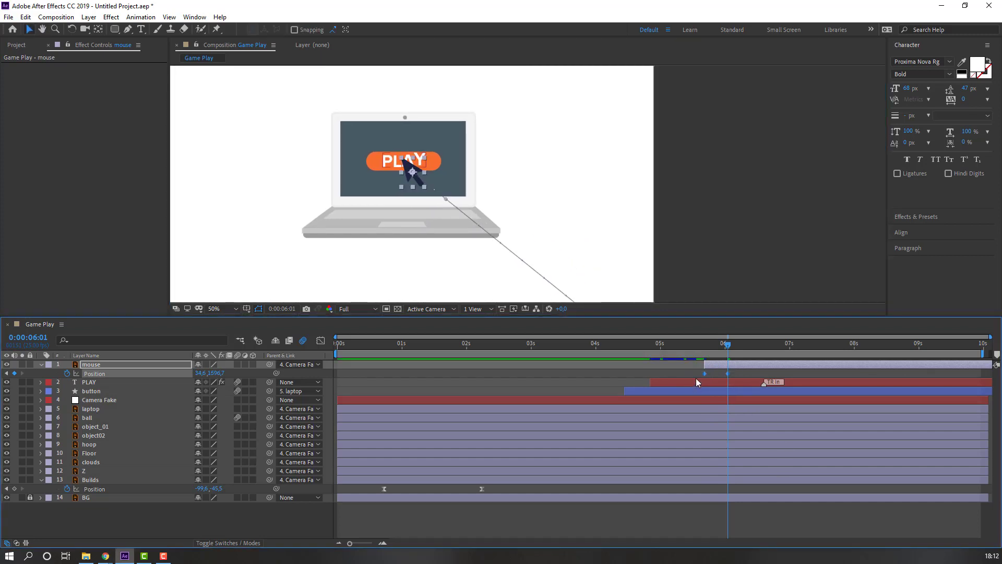
right_click(705, 374)
mouse_move(788, 505)
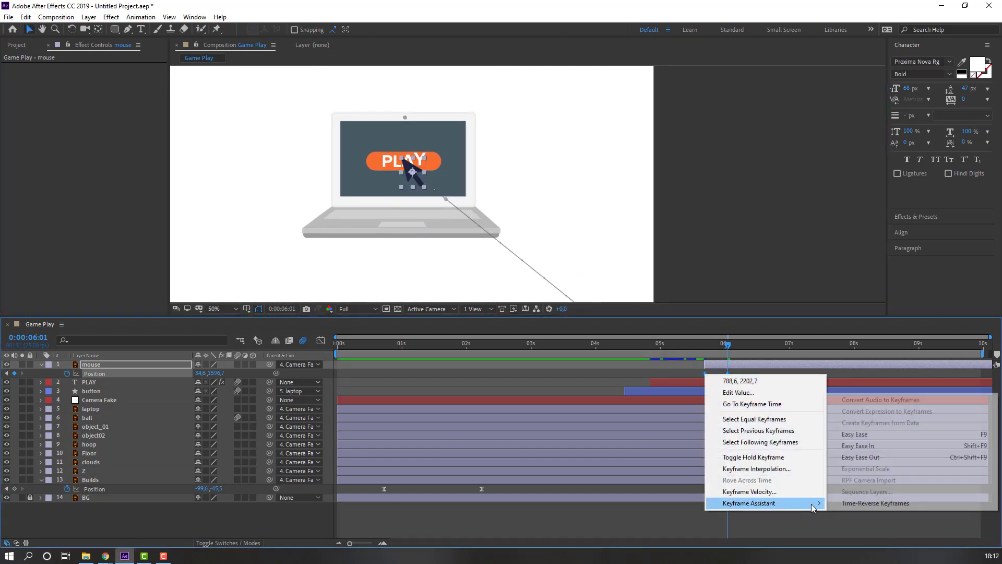
click(876, 435)
drag(333, 354, 667, 354)
key(space)
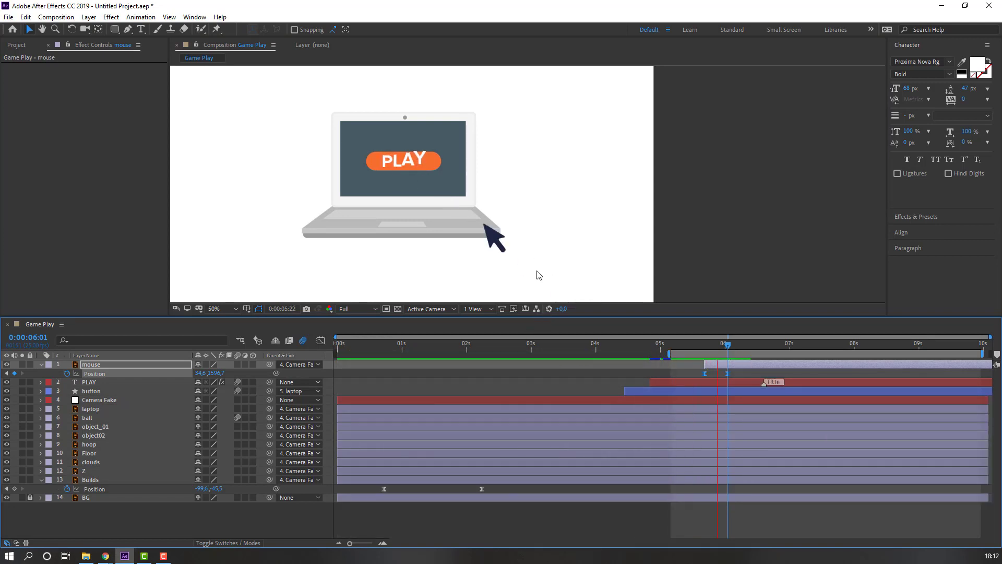
Delay the mouse layer's final position keyframe to about 6.7 seconds and preview the slower movement
drag(728, 374, 770, 378)
key(space)
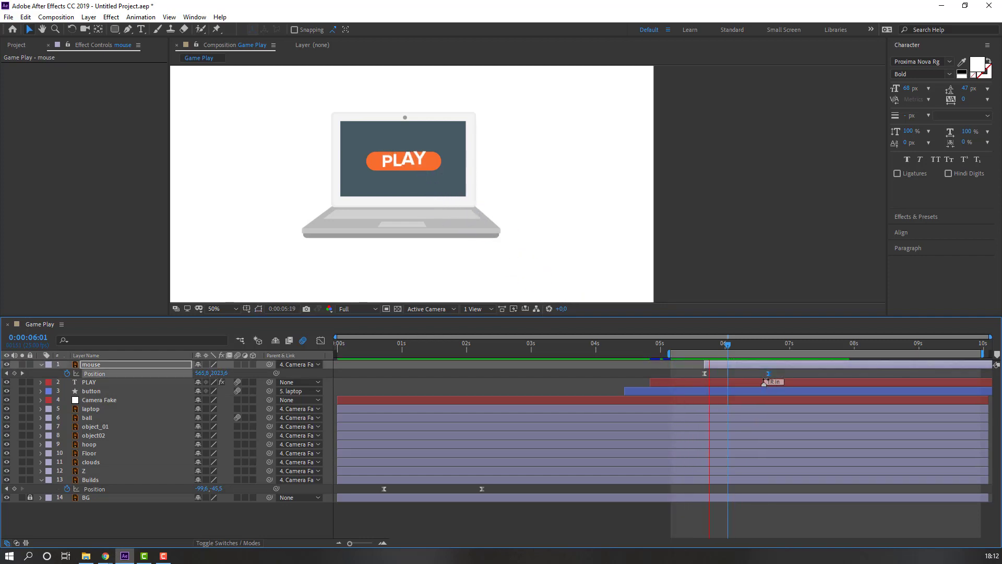
key(space)
Reshape the mouse position speed graph into a sharp central peak with a slow start and finish, and preview it
click(320, 340)
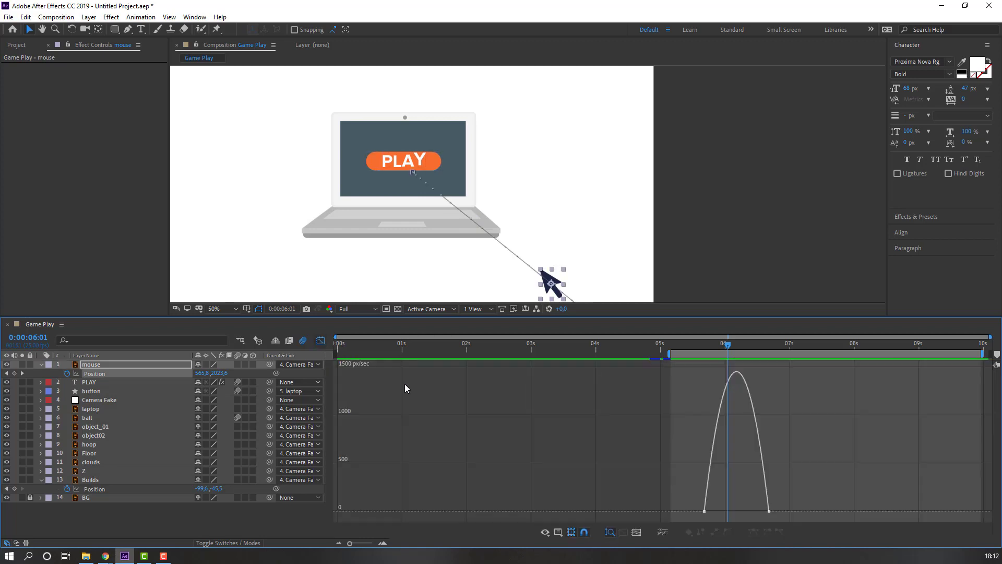
drag(715, 511, 745, 511)
click(758, 510)
click(769, 511)
key(space)
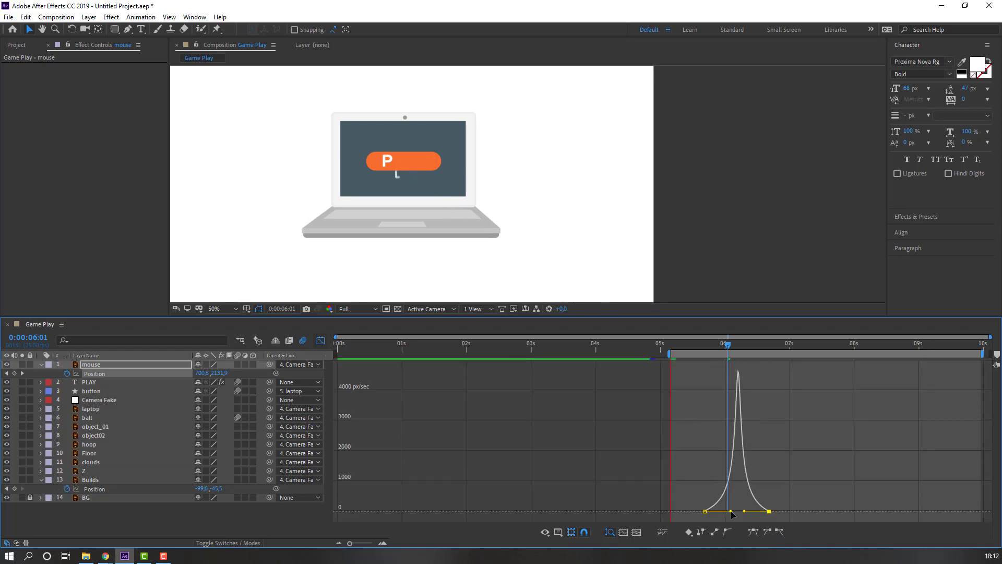
Return to the layer timeline, move the mouse layer's final position keyframe to 0:00:07:05 and preview
click(321, 340)
drag(769, 372, 803, 373)
key(space)
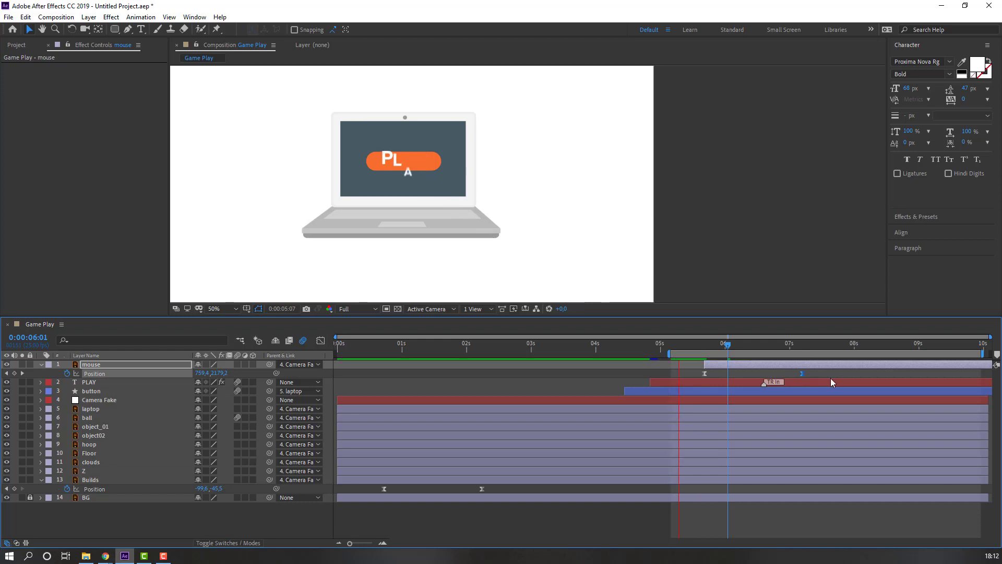
Add a mouse position keyframe at 0:00:06:11 that bends the motion path into an upward arc, refine the curve and preview
drag(731, 343, 755, 348)
drag(531, 268, 553, 221)
drag(431, 189, 451, 173)
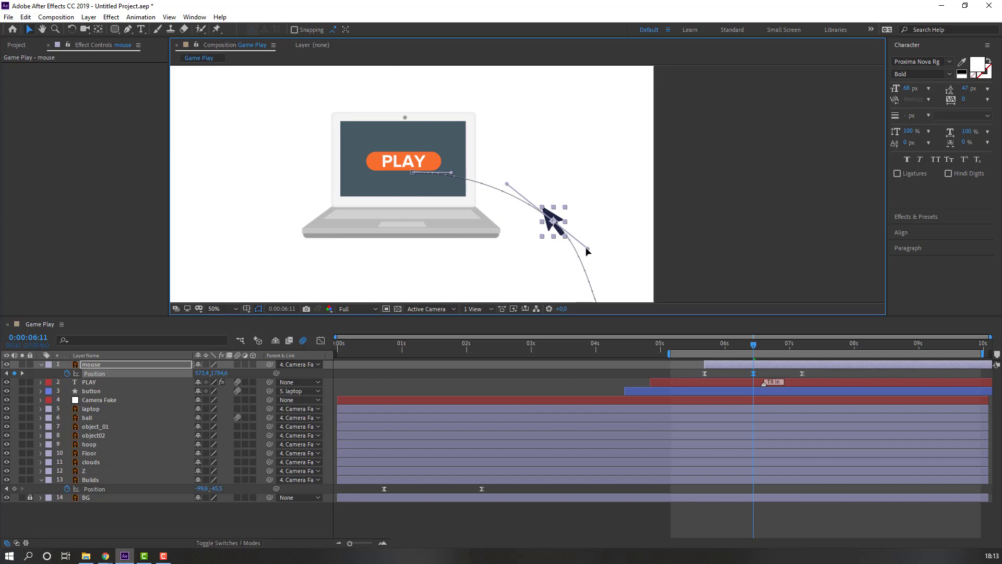
drag(548, 220, 551, 218)
key(space)
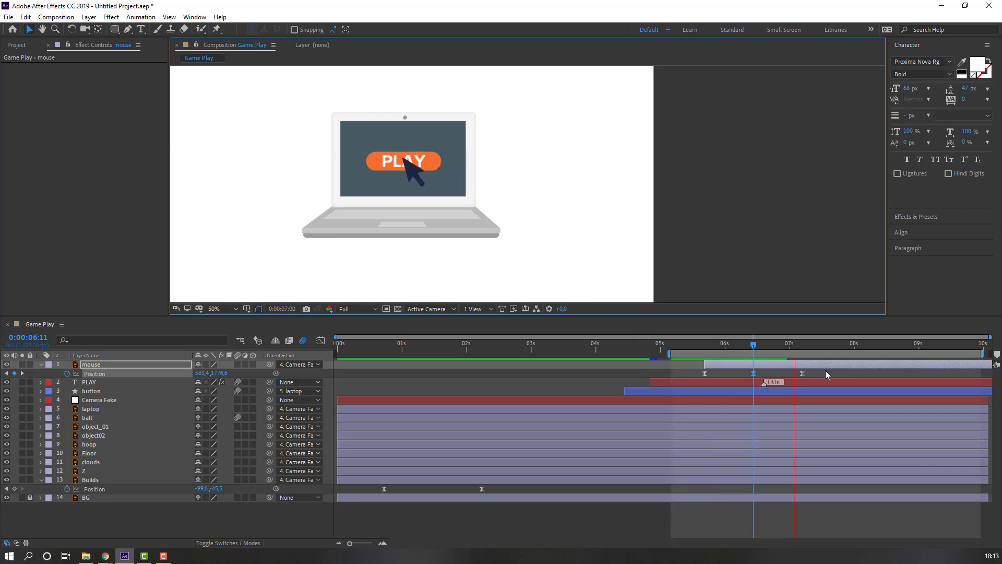
Keyframe the mouse layer's rotation at 0° at 0:00:05:17, -18° at 0:00:06:11 and 2° at 0:00:07:04
click(705, 344)
key(shift+r)
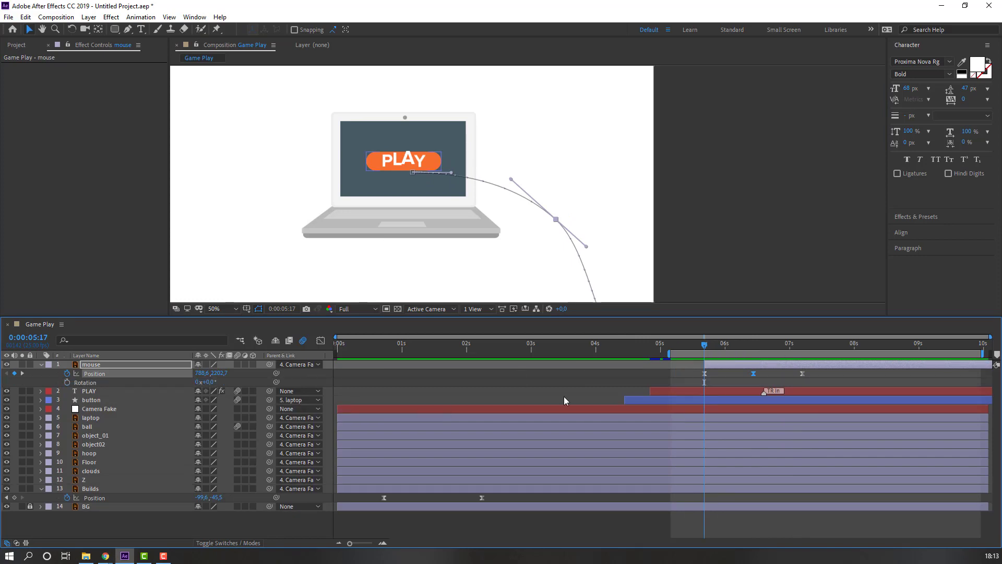
drag(485, 267, 465, 169)
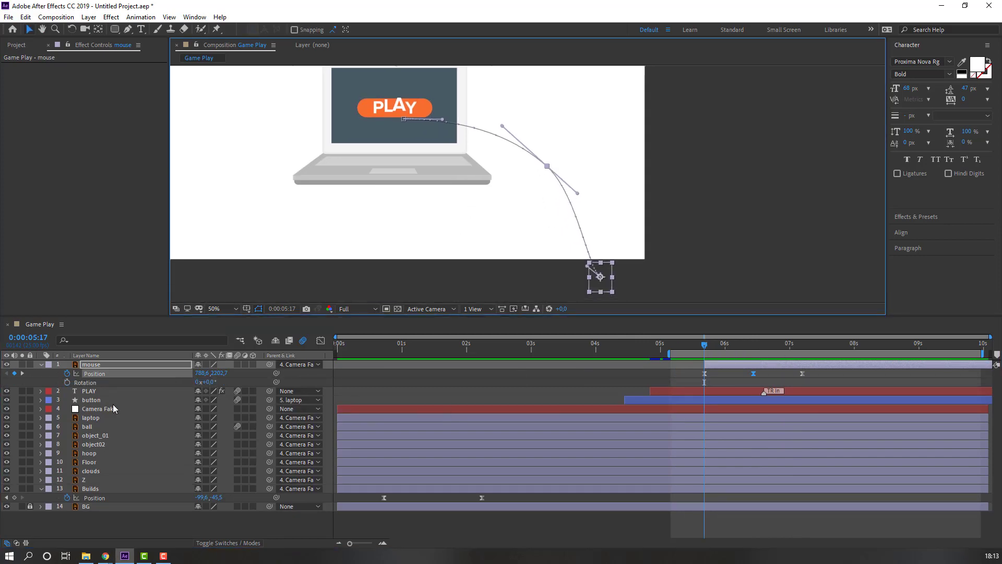
click(67, 382)
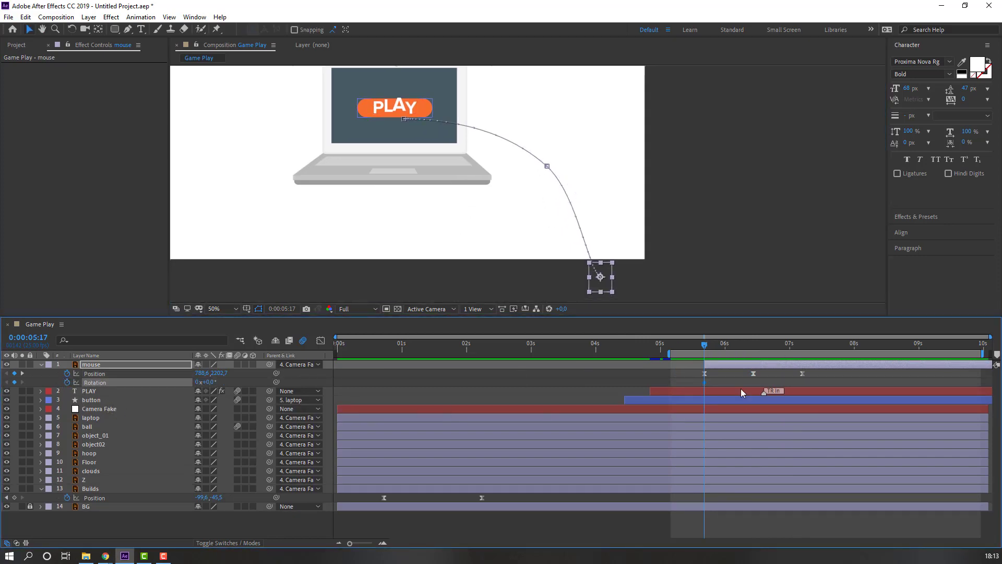
drag(722, 349, 755, 354)
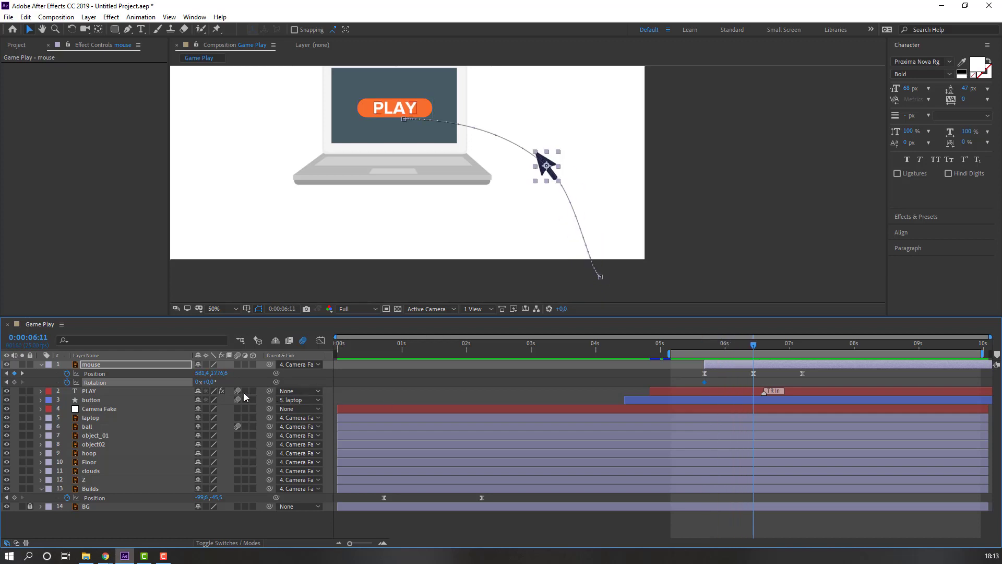
drag(209, 385, 565, 387)
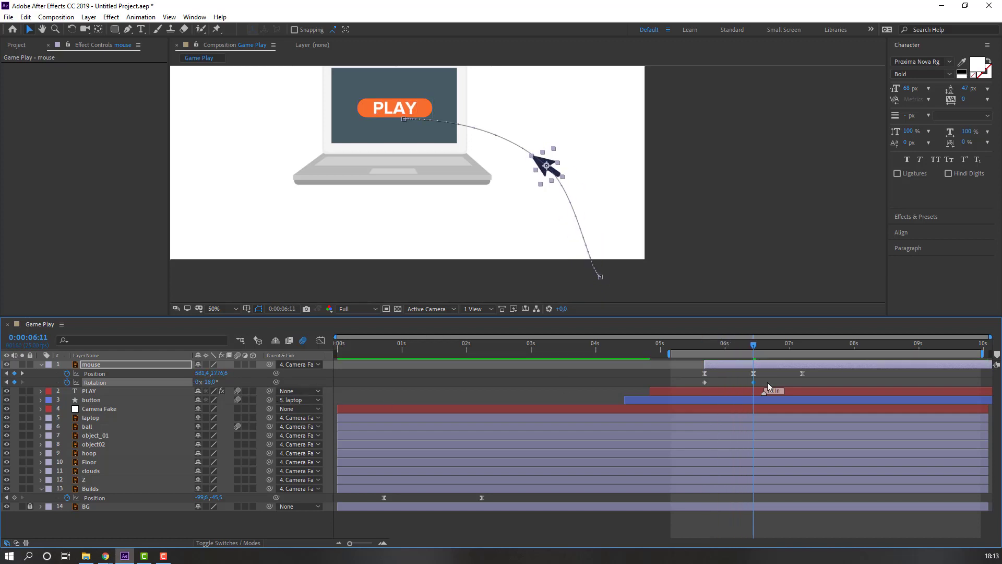
drag(707, 348, 801, 350)
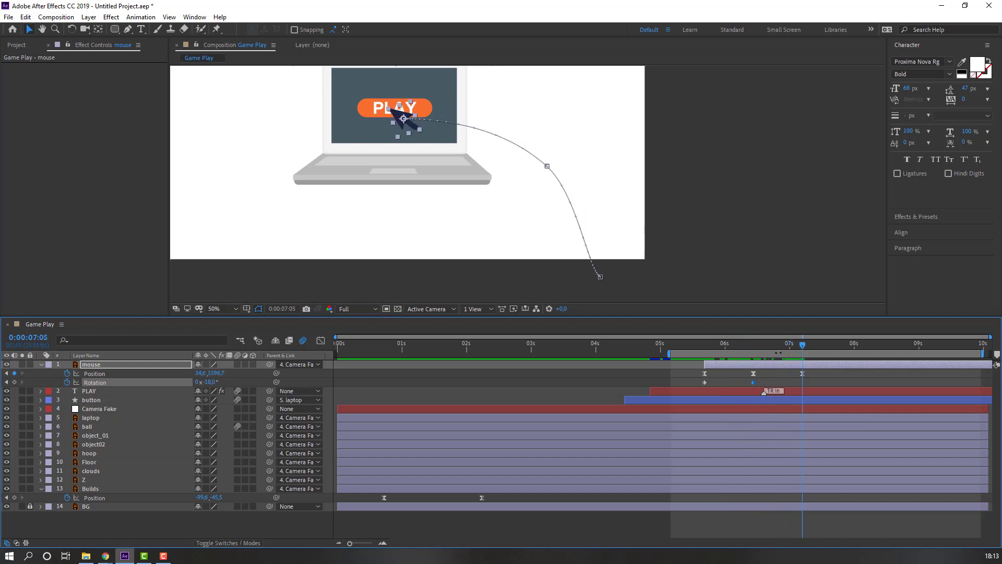
drag(215, 383, 224, 381)
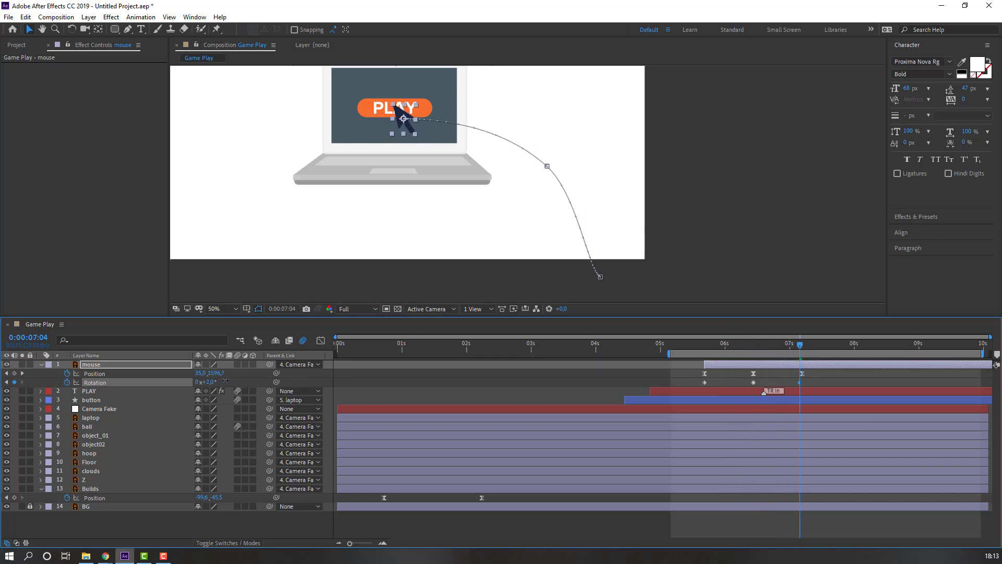
Apply Easy Ease to the mouse layer's three rotation keyframes and preview the cursor's movement
right_click(705, 382)
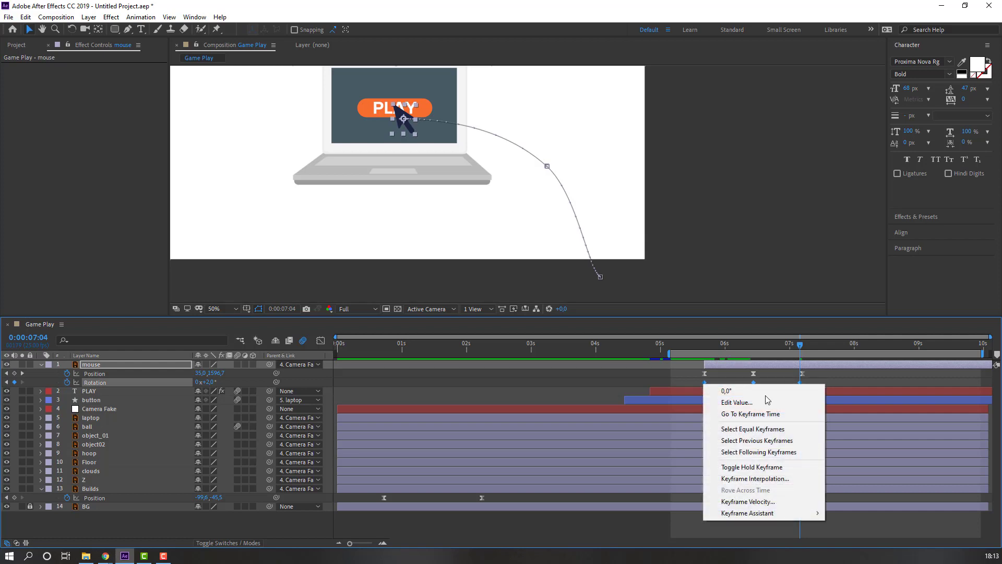
mouse_move(748, 512)
click(840, 443)
key(space)
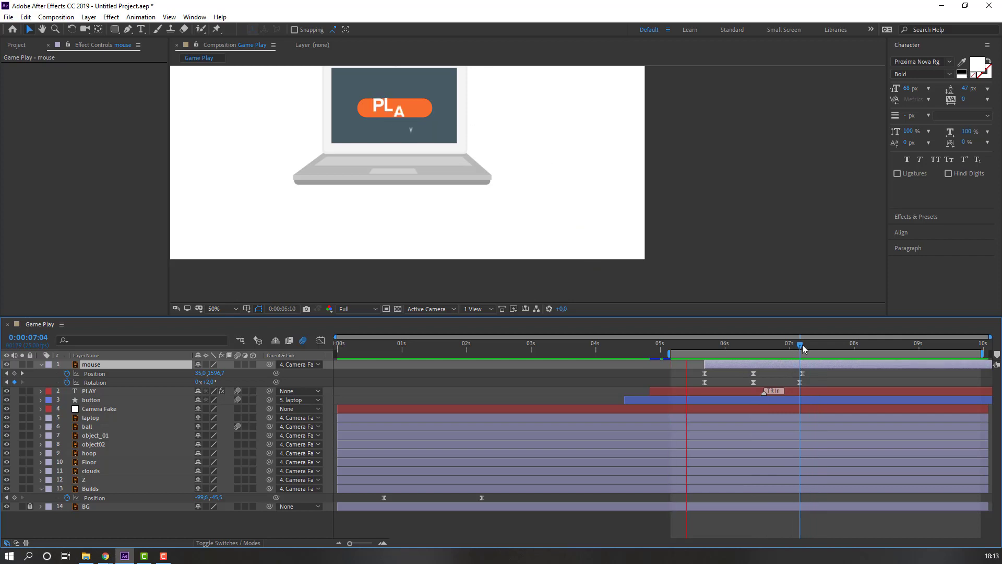
Parent the PLAY text layer to the button layer
drag(803, 345, 813, 350)
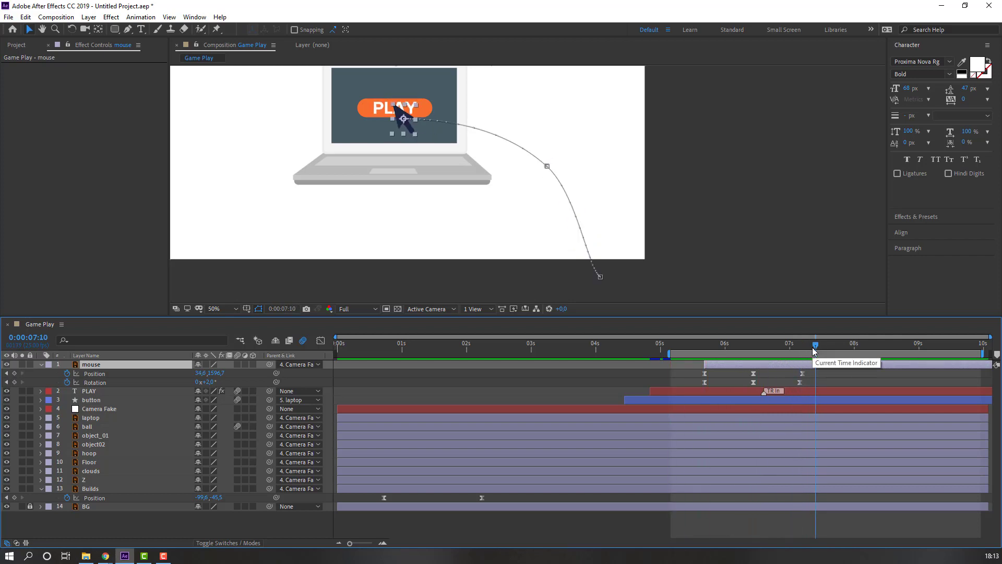
click(94, 392)
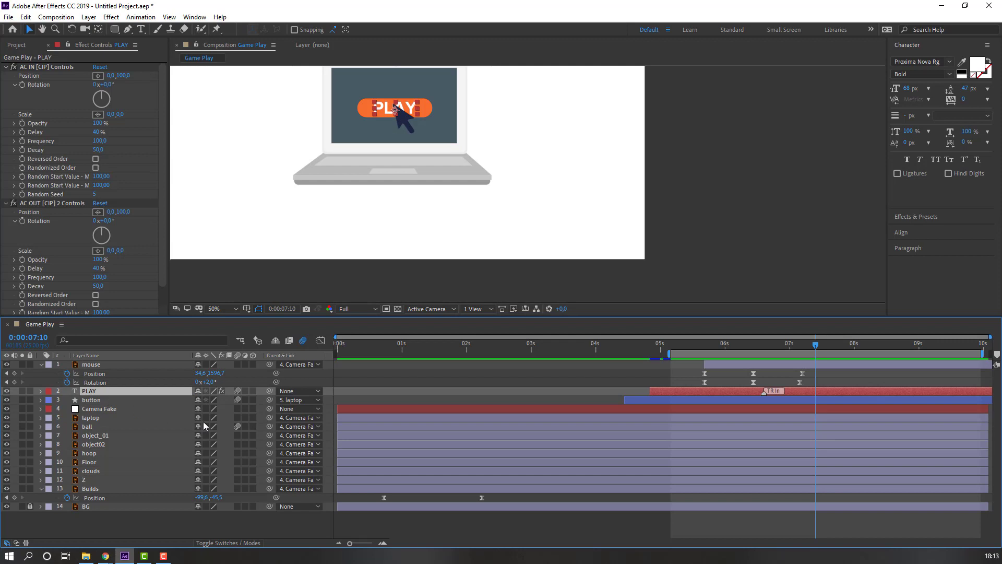
drag(268, 393, 103, 403)
Keyframe the button layer's current scale at 0:00:07:07, and reduce its scale to 80.7% at 0:00:07:13
click(102, 403)
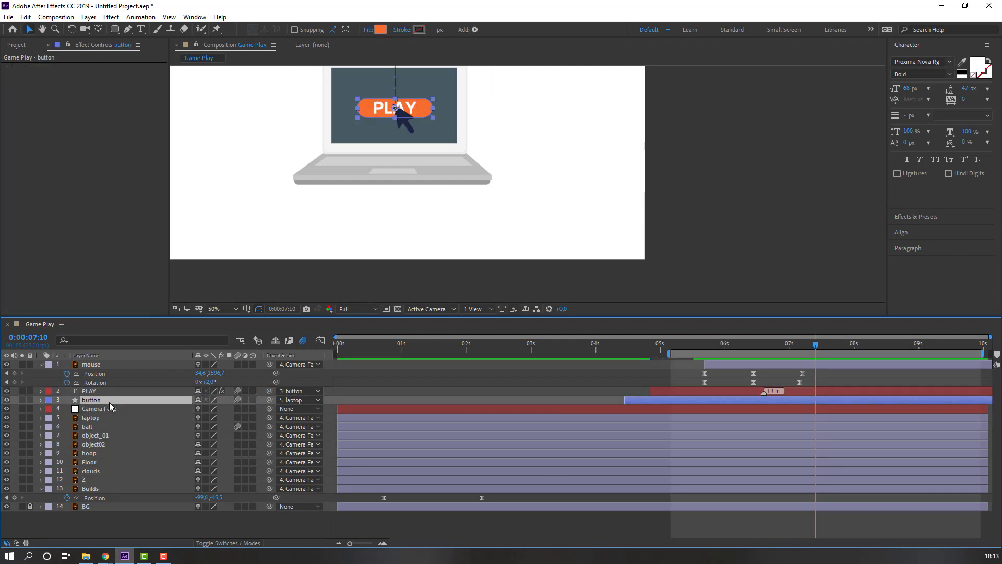
drag(787, 354, 806, 354)
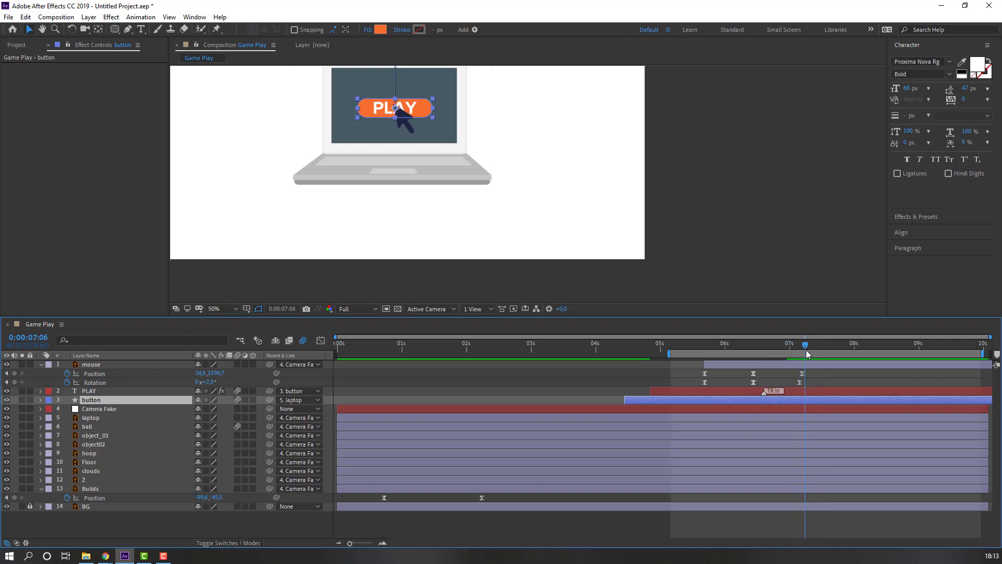
key(s)
click(67, 409)
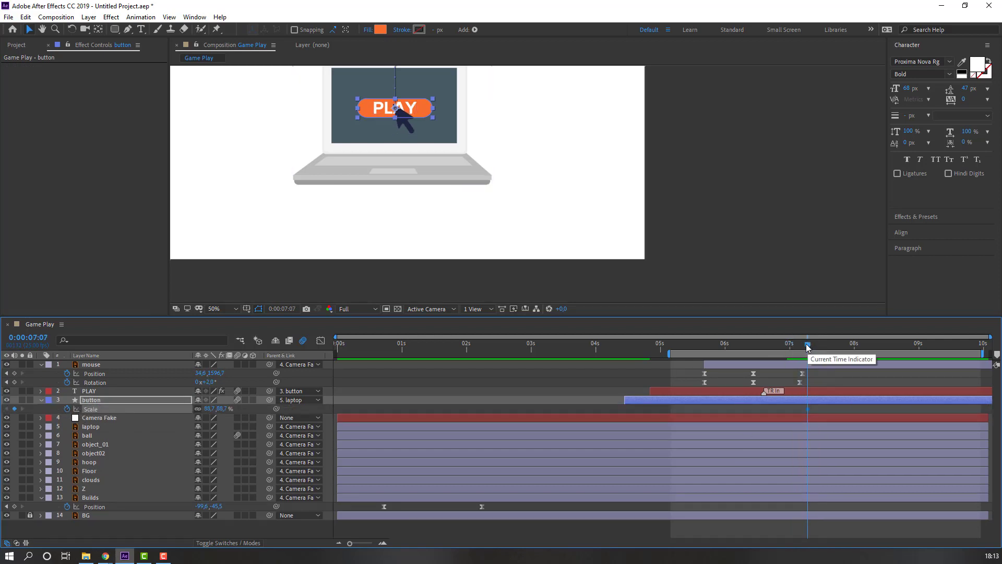
key(Page_Down)
key(Page_Down)
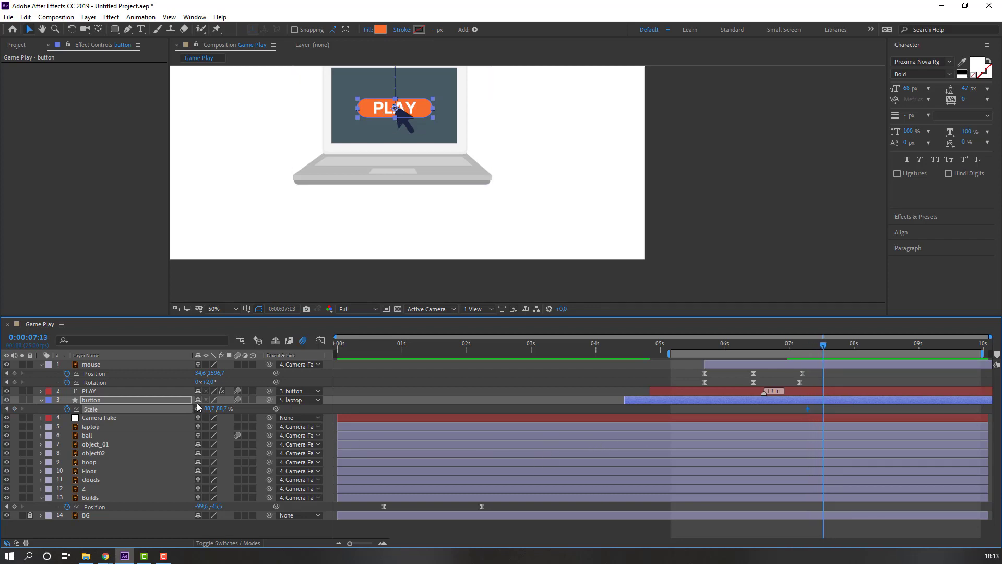
drag(219, 408, 217, 409)
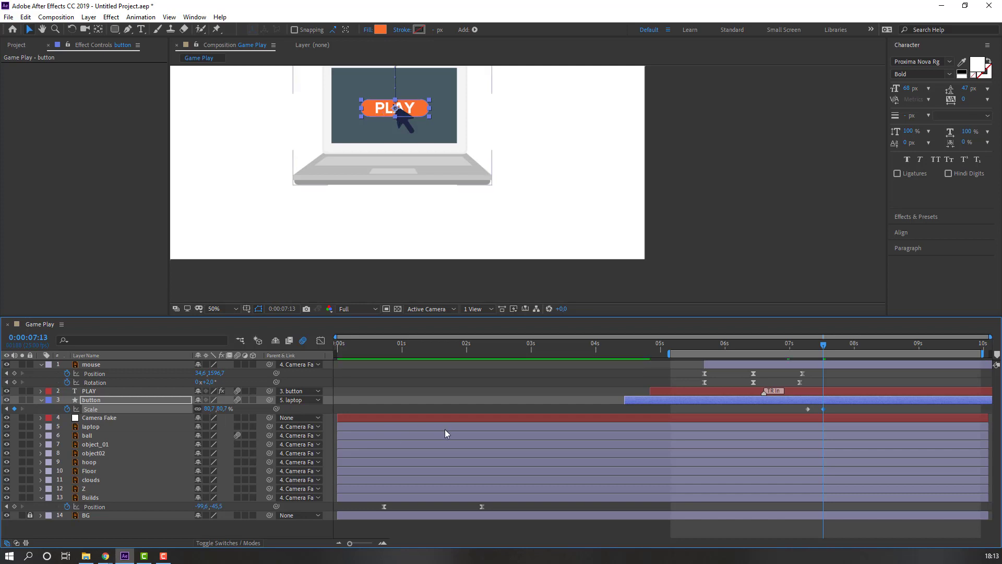
Copy the button's first scale keyframe to 0:00:07:19 to bring it back to its original size
key(Page_Down)
key(Page_Down)
key(Page_Down)
key(Page_Down)
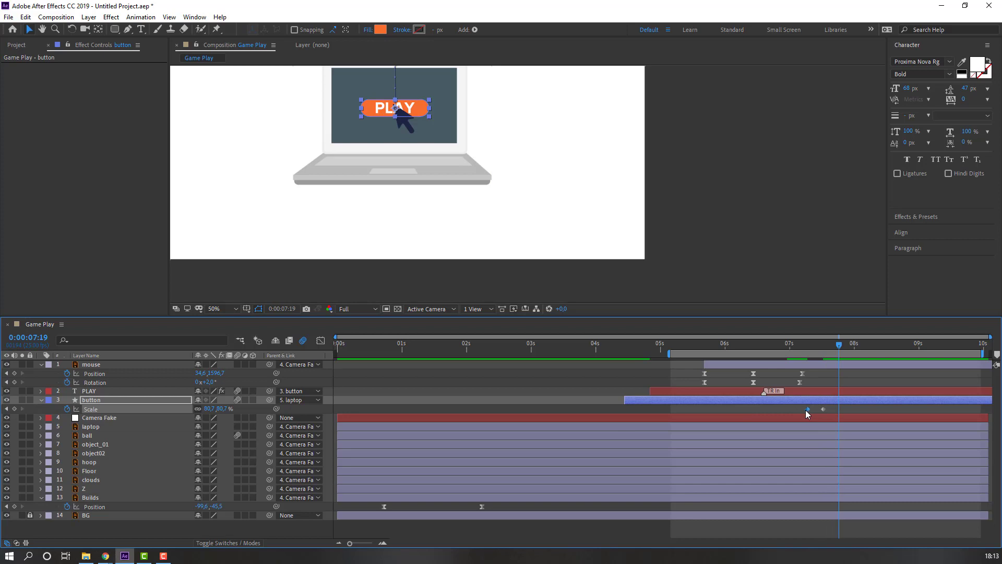
key(ctrl+v)
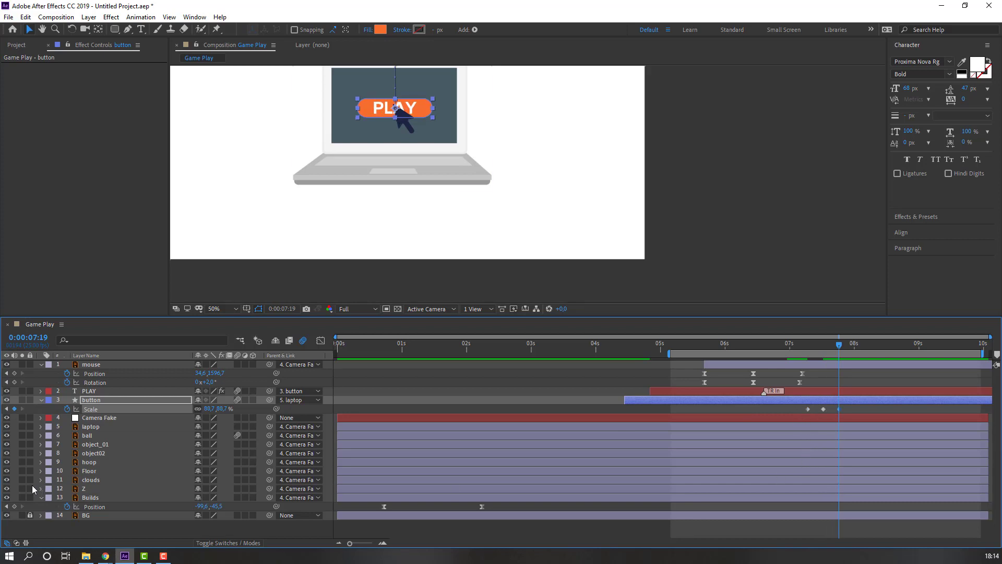
Apply Easy Ease to the button's three scale keyframes and preview the cursor clicking the button
right_click(808, 409)
mouse_move(883, 537)
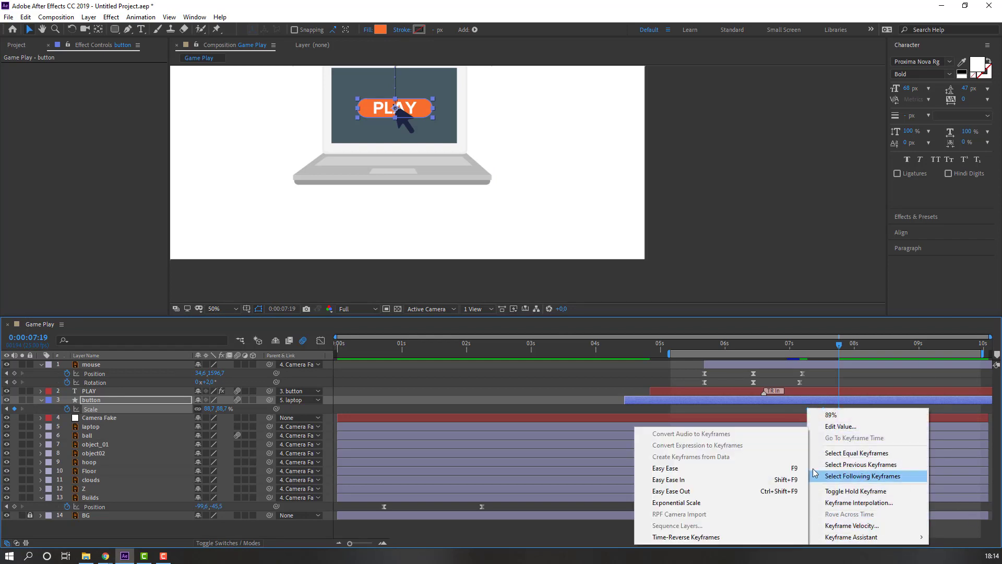
click(769, 465)
click(717, 412)
key(space)
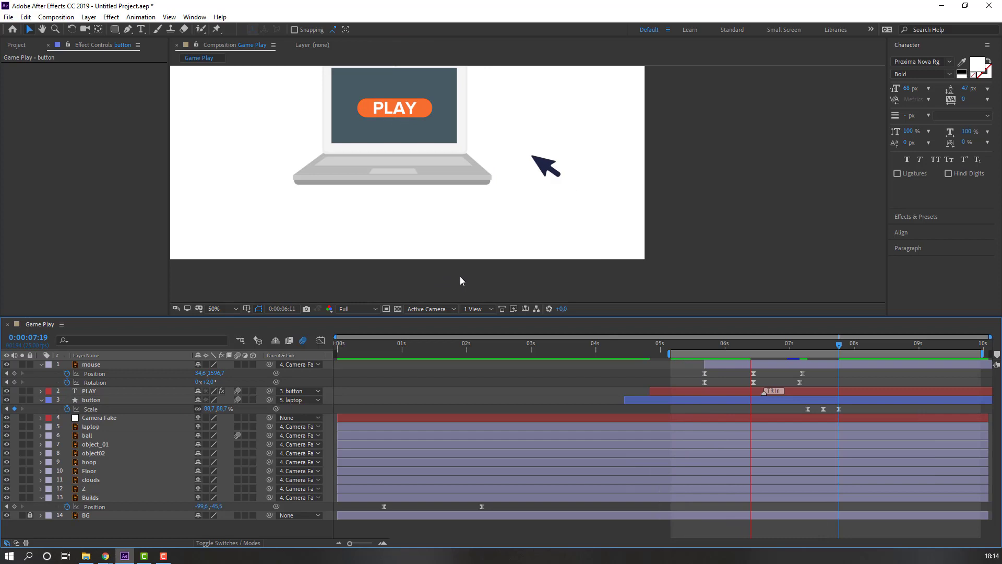
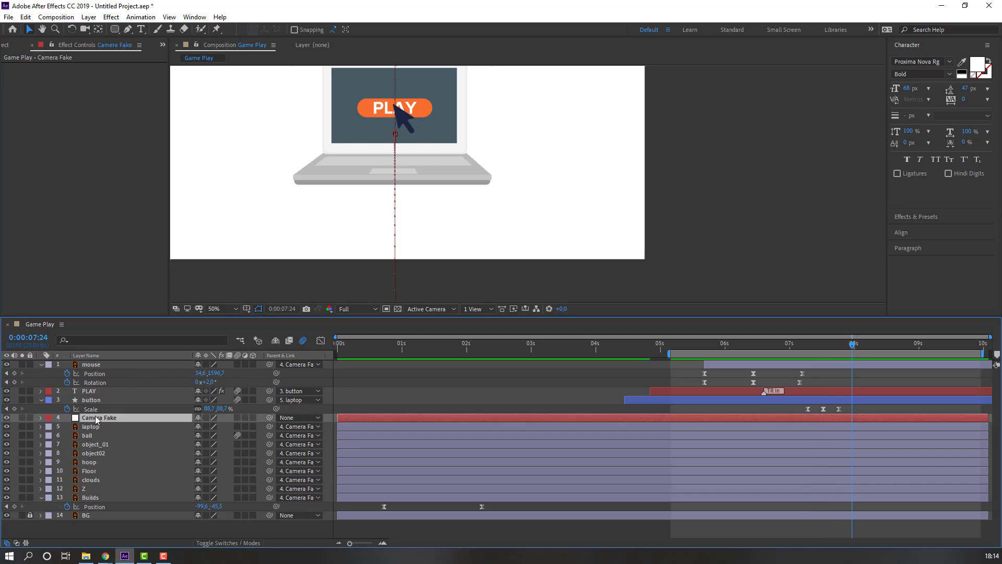
Keyframe Camera Fake's current position just after 8 seconds, and set its Y position to -1886 at 0:00:08:15
key(p)
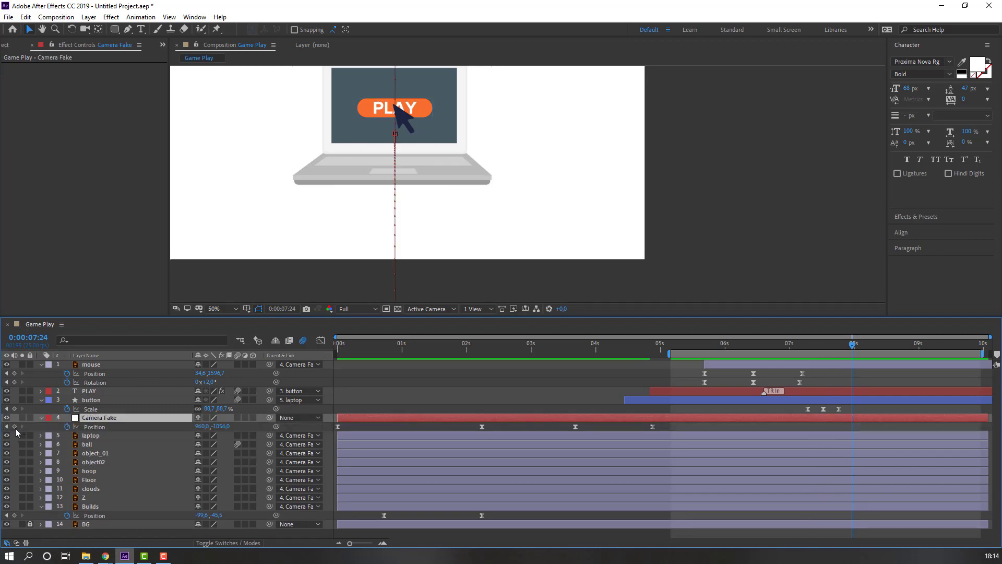
click(14, 427)
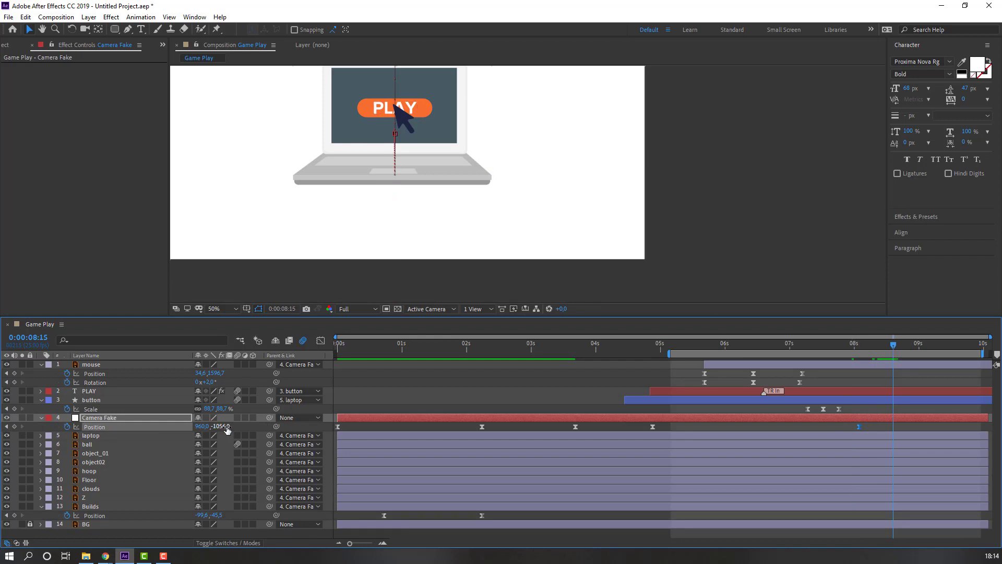
drag(227, 428, 137, 428)
scroll(441, 255, down, 2)
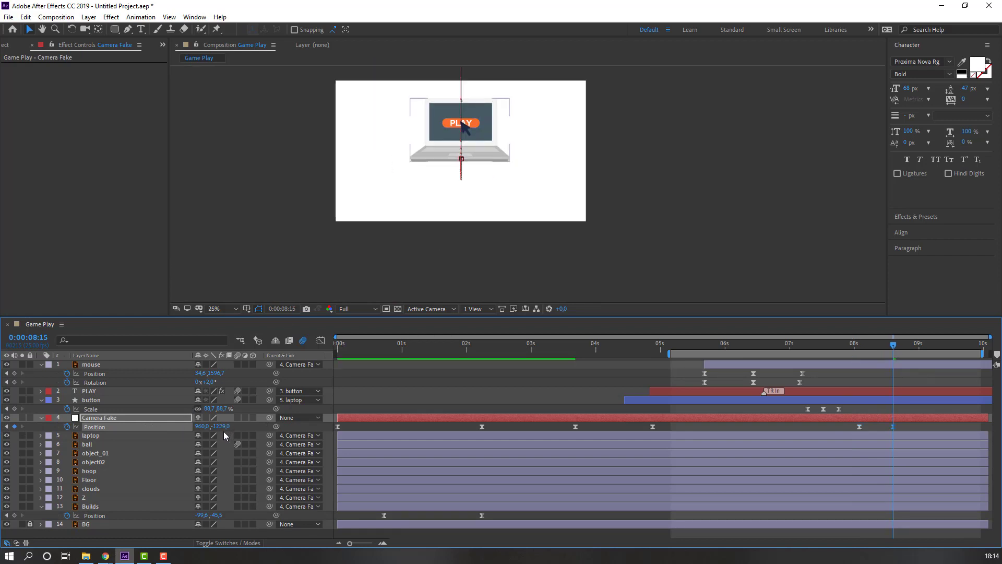
drag(215, 426, 94, 429)
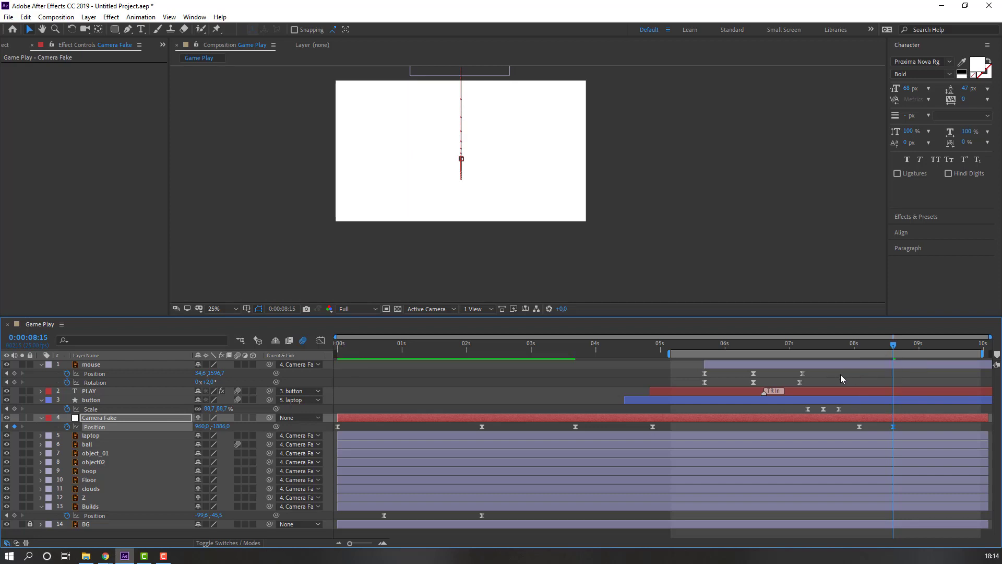
Set the work area from the composition's start to 0:00:08:15 and trim the composition to it
key(n)
drag(660, 358, 284, 364)
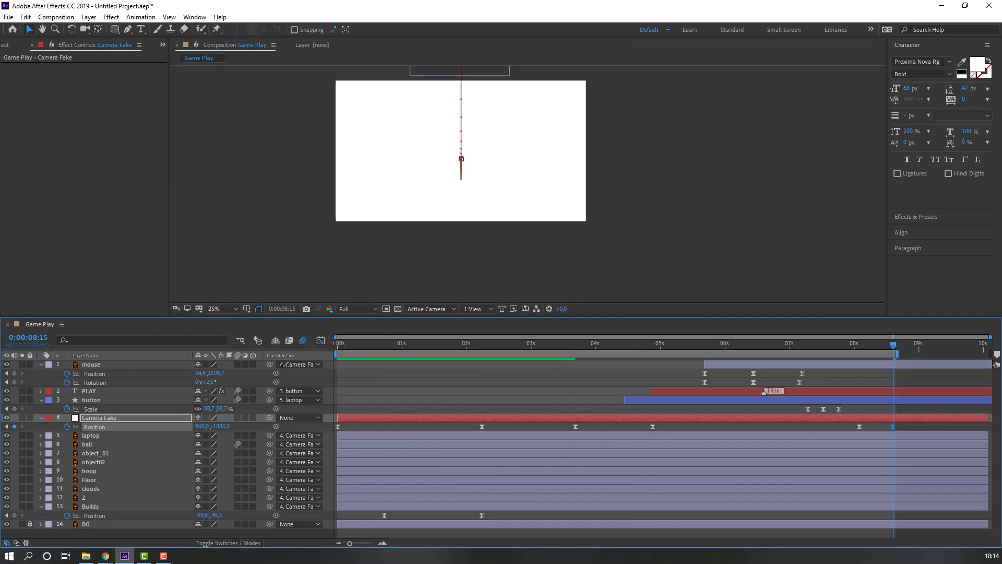
right_click(753, 353)
click(835, 385)
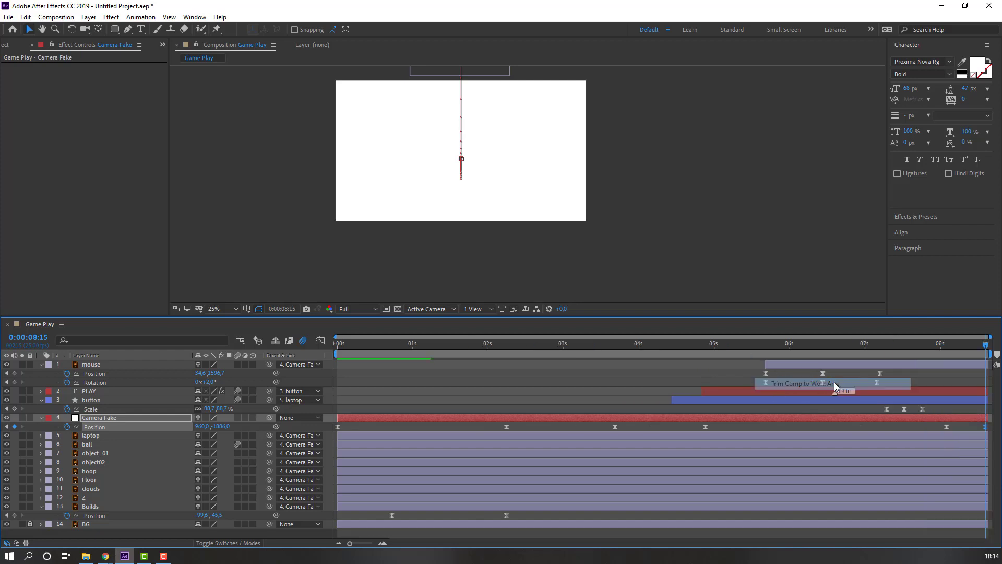
Fit the composition view up to 100% and preview the whole animation
click(224, 308)
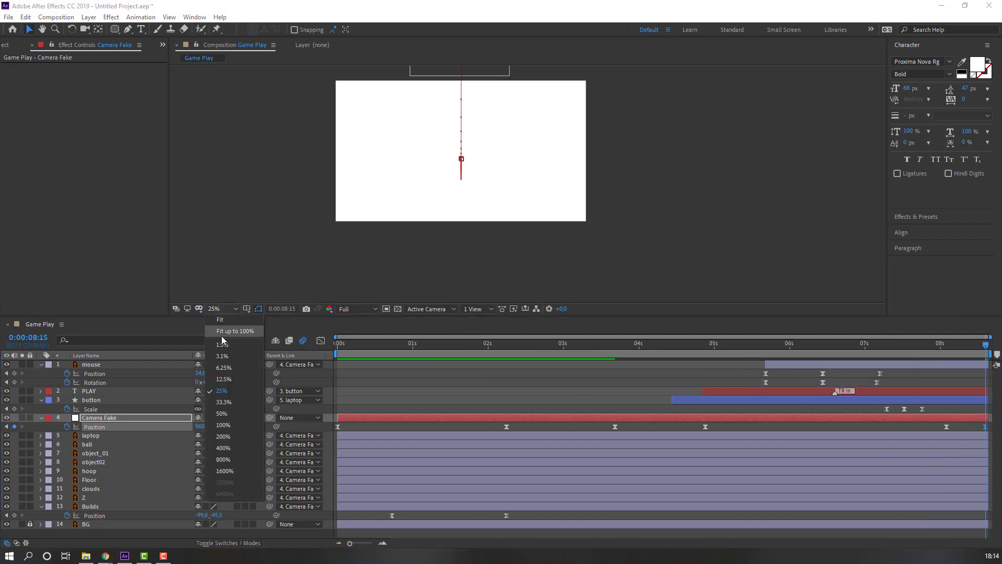
click(223, 330)
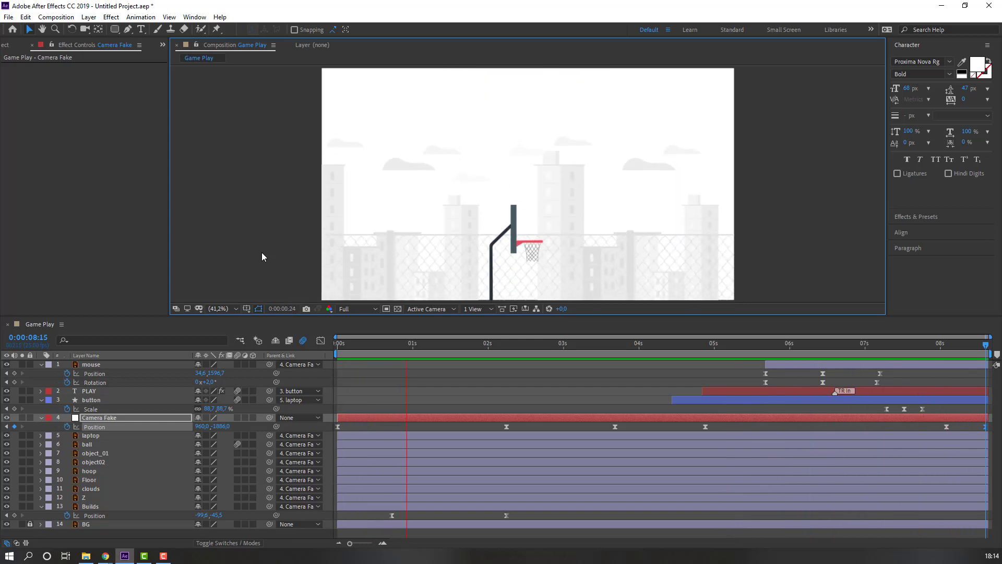
key(space)
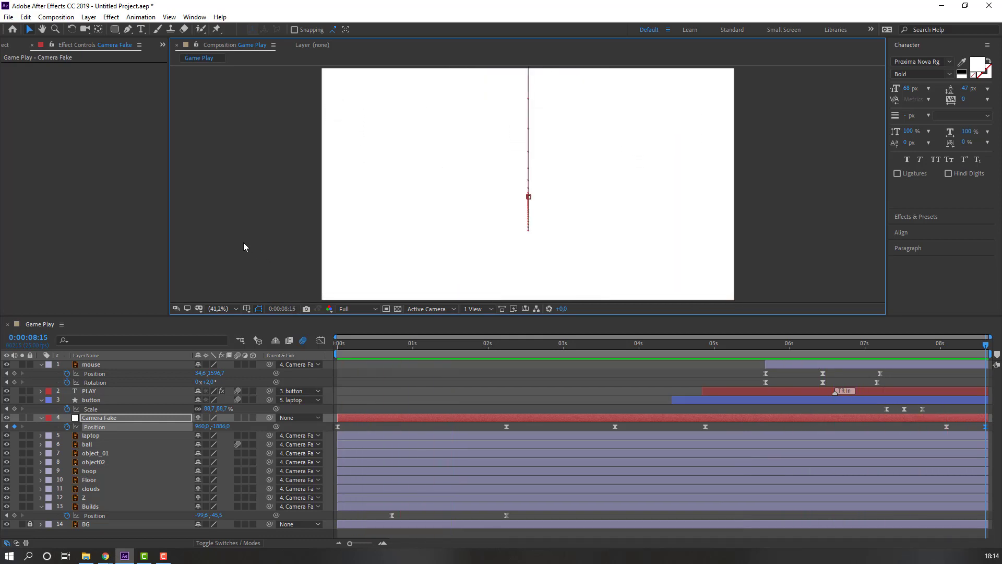
In the speed graph, lengthen the outgoing ease of Camera Fake's position keyframe just after 8 seconds
click(946, 426)
click(320, 340)
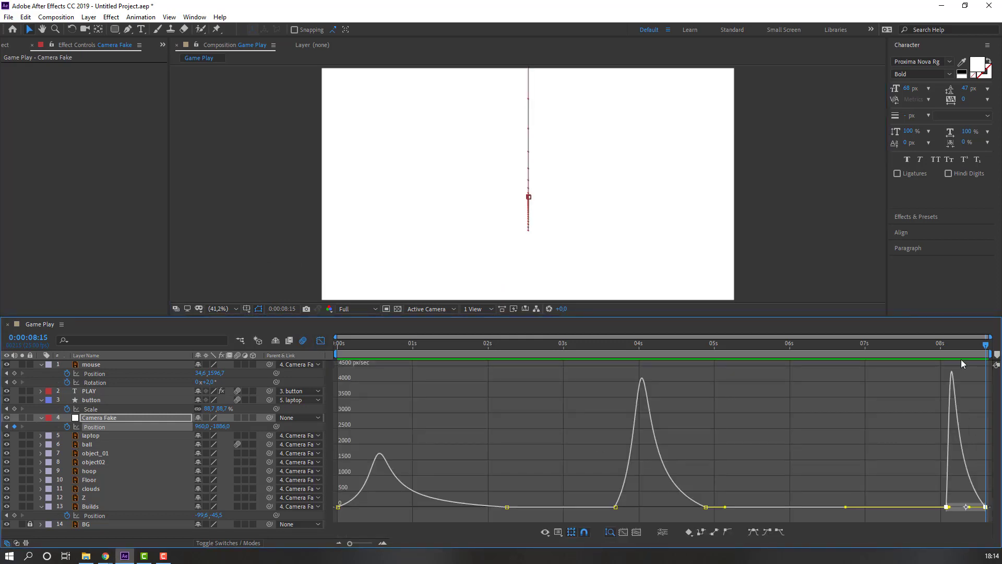
key(equal)
key(equal)
click(902, 507)
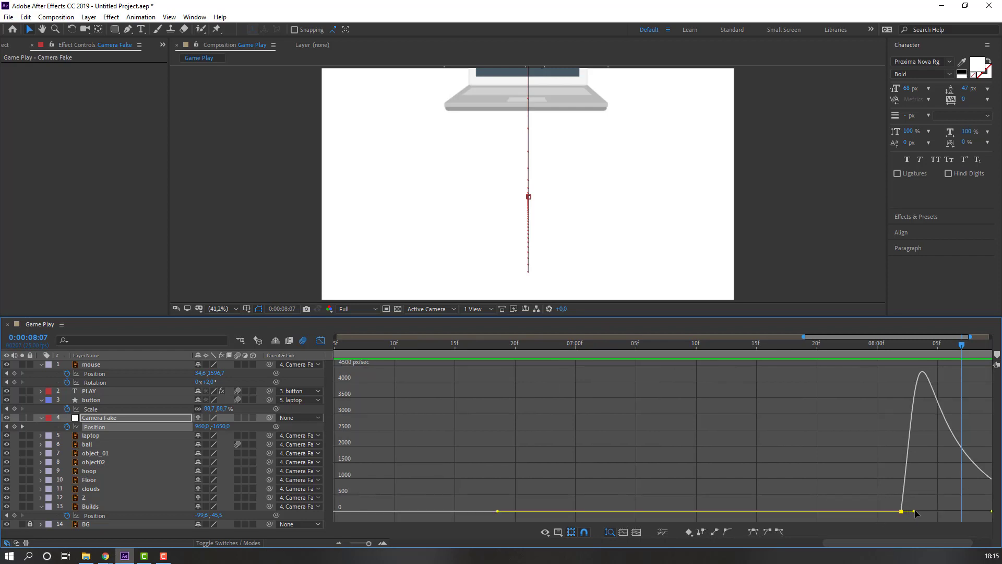
drag(914, 511, 943, 518)
key(minus)
drag(852, 497, 823, 491)
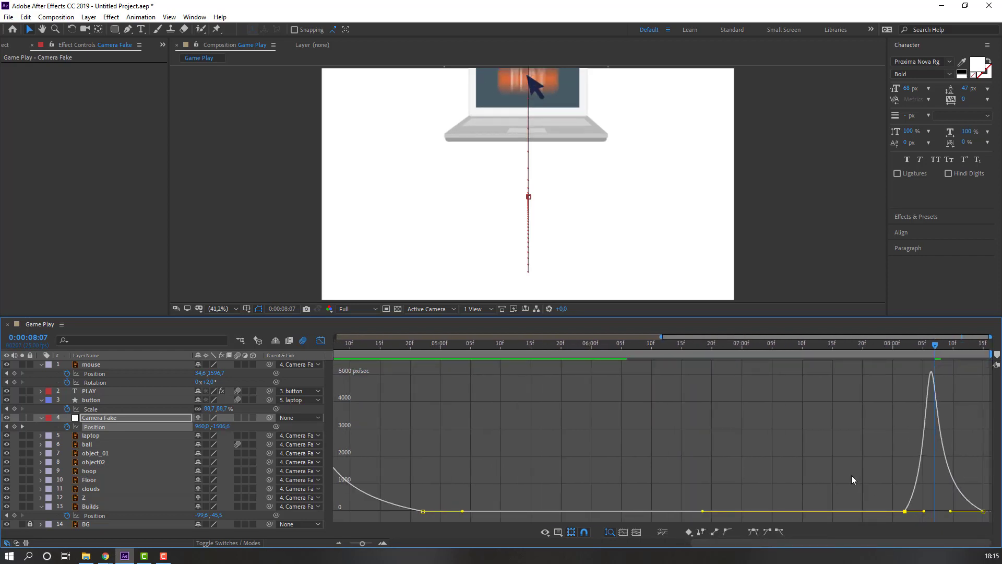
Shorten the incoming ease of Camera Fake's last position keyframe in the speed graph and preview the animation
click(960, 514)
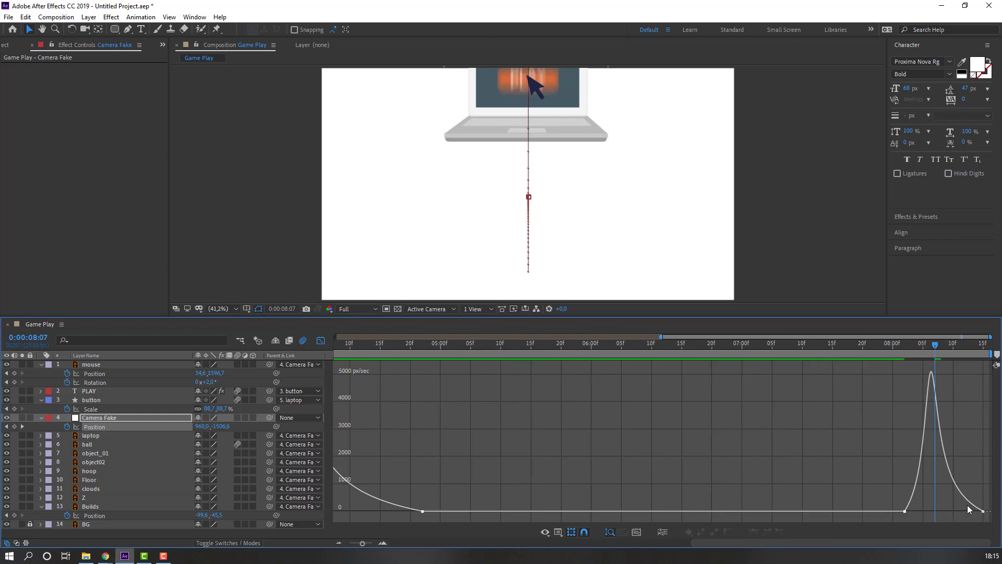
click(968, 511)
drag(954, 514, 960, 514)
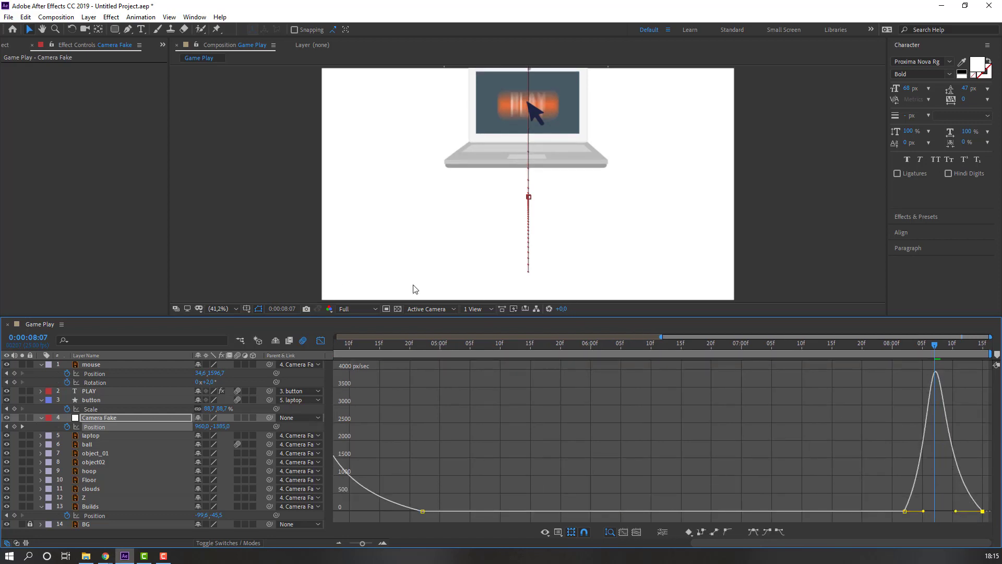
scroll(384, 344, down, 5)
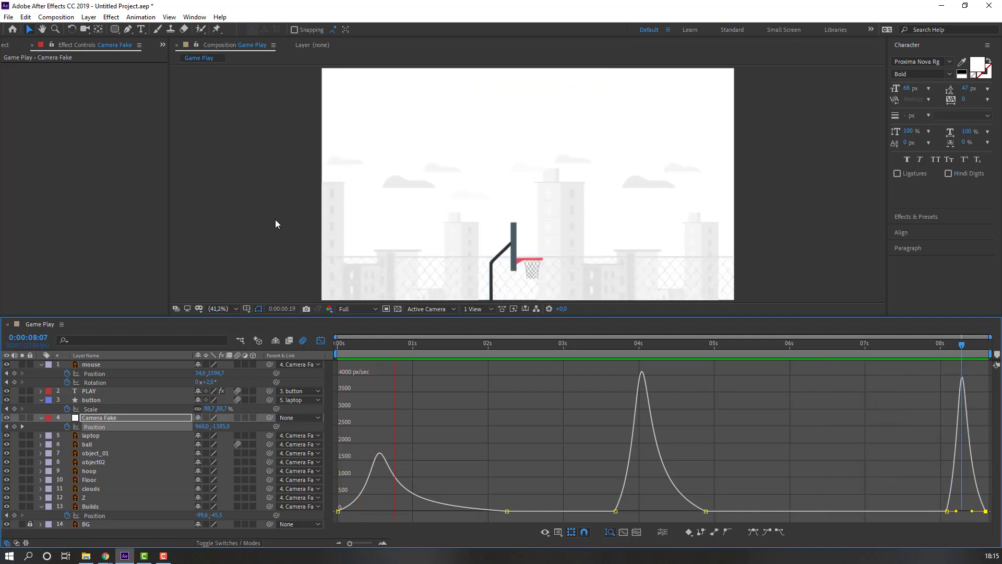
Trim the composition to start at 0:00:00:05, close the speed graph and preview the animation
mouse_move(338, 343)
mouse_down()
mouse_move(374, 345)
mouse_move(354, 344)
mouse_up()
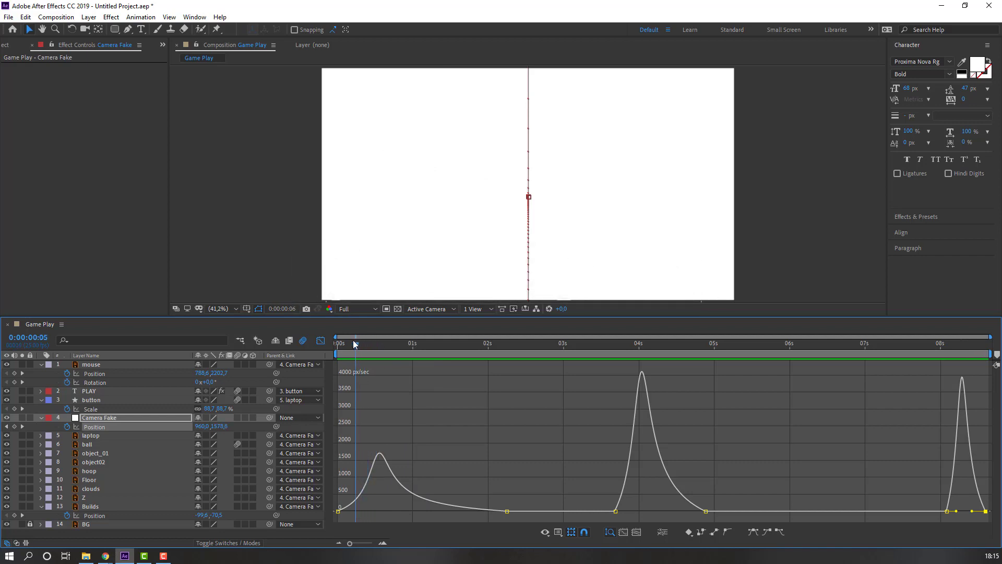
key(b)
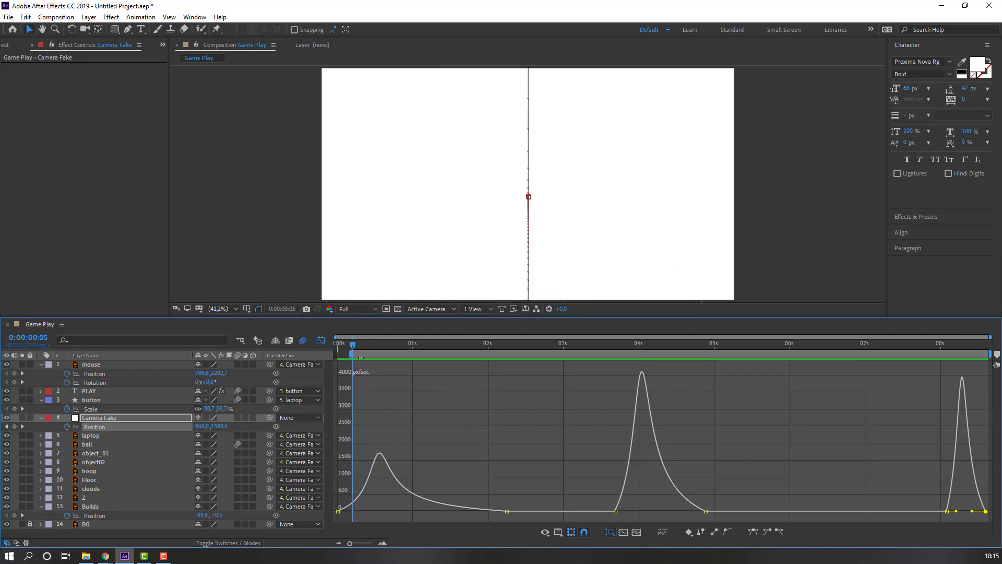
right_click(366, 354)
click(413, 384)
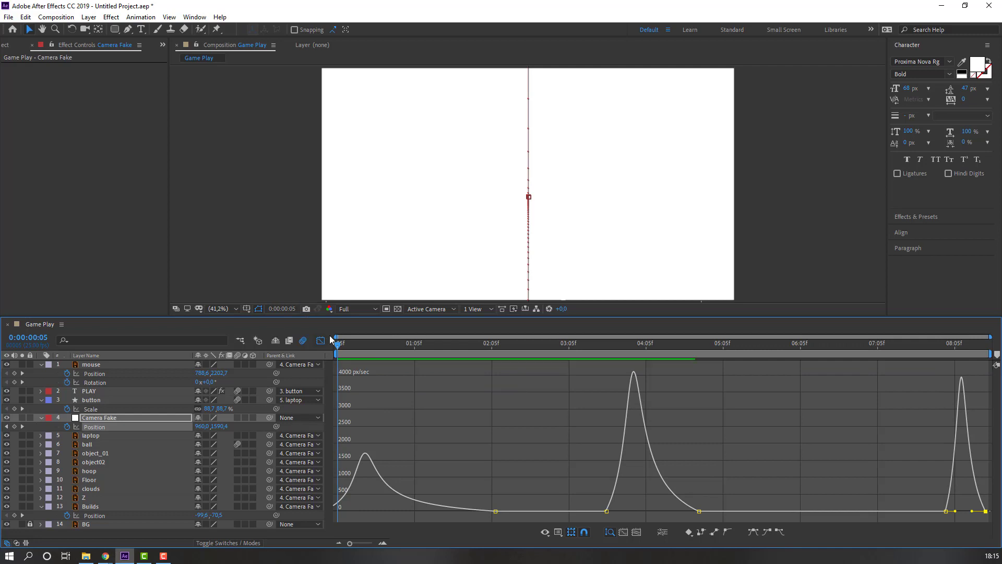
click(321, 340)
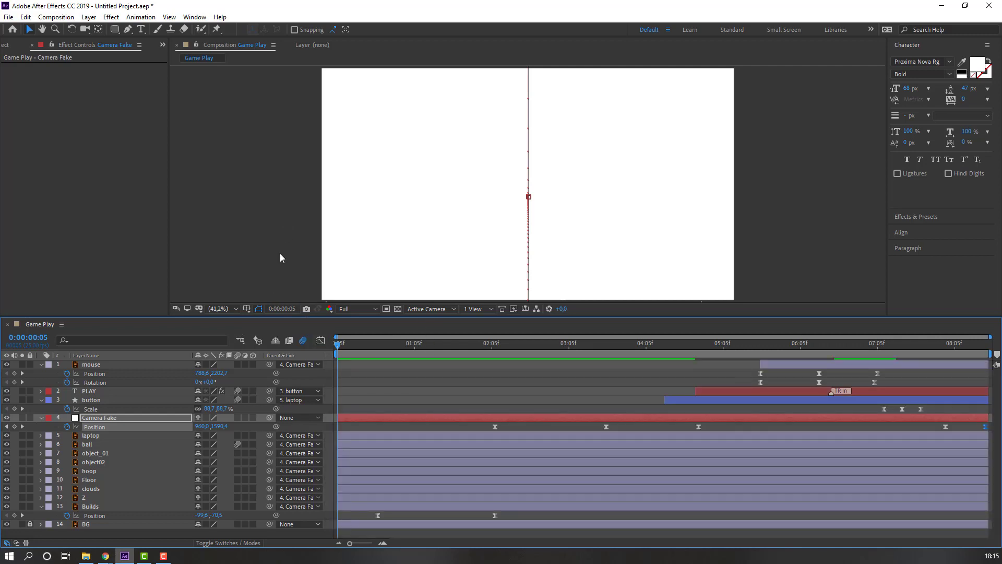
key(space)
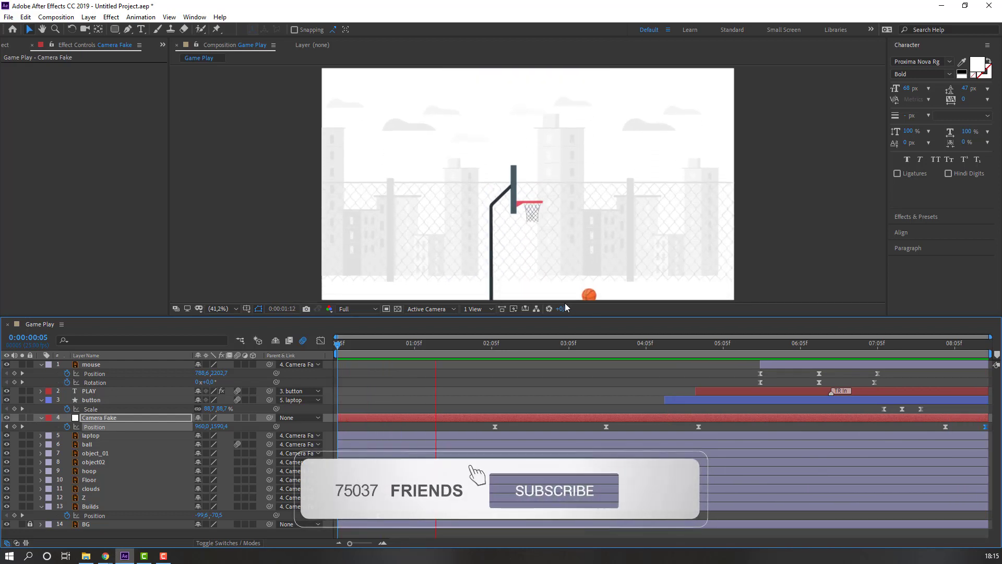
key(space)
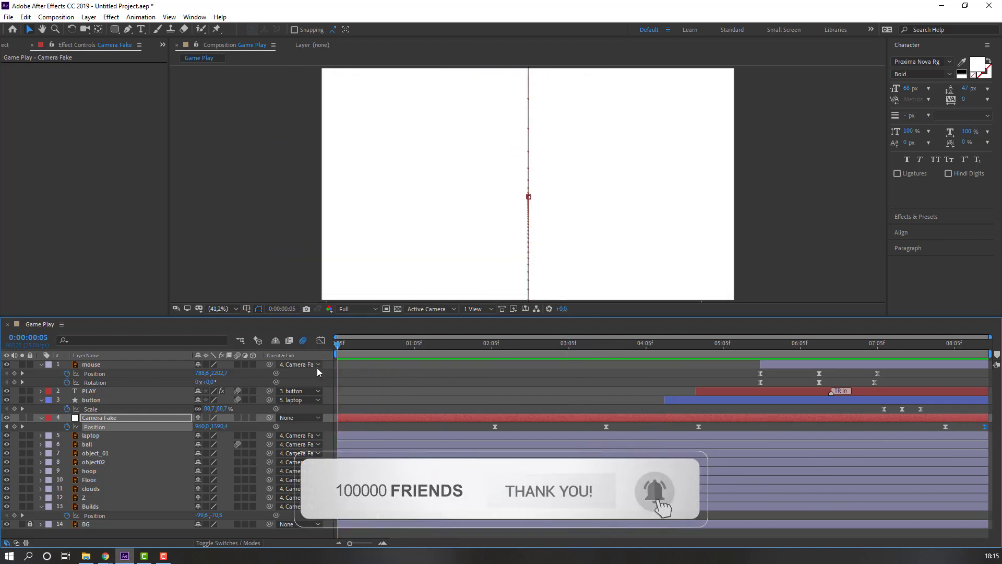